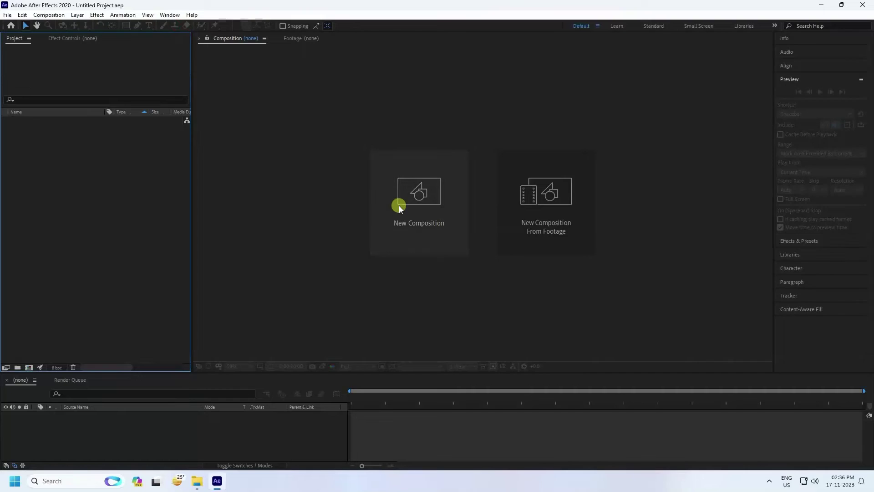
Create a default 1920×1080 Comp 1 and type the title 'AFTER EFFECTS GOLD TEXT ANIMATION'.
{"action": "left_click", "coordinate": [410, 230]}
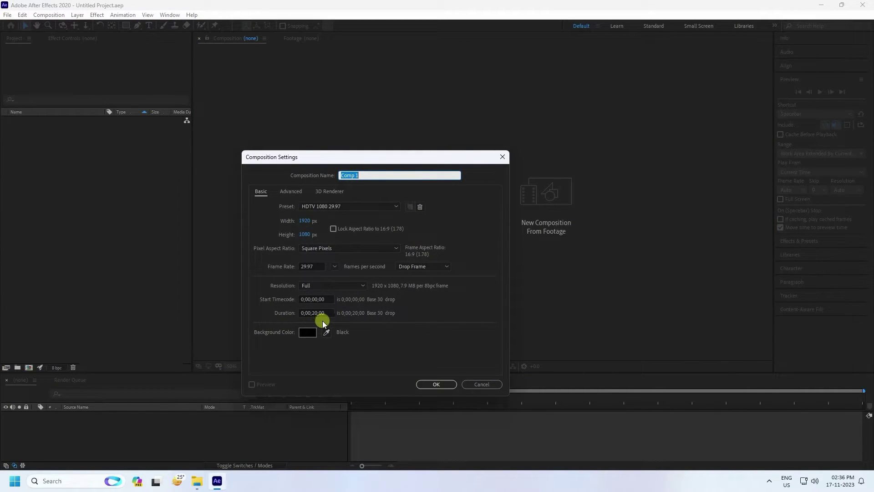
{"action": "left_click", "coordinate": [426, 382]}
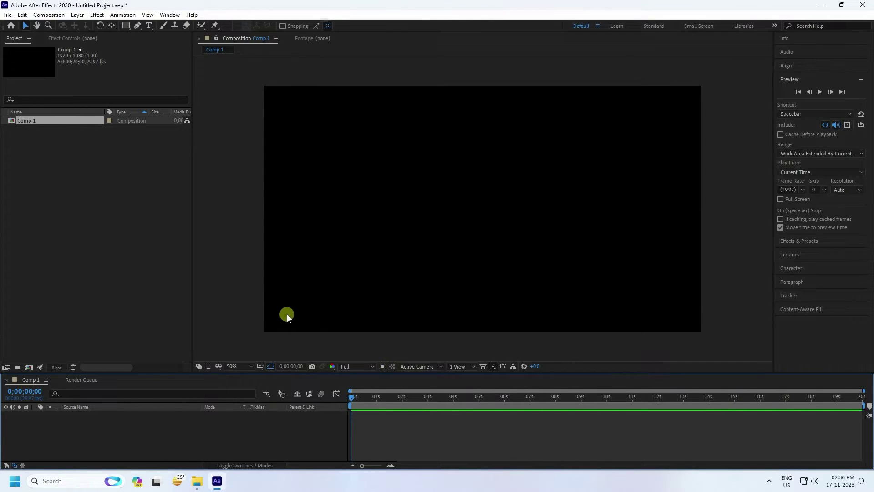
{"action": "left_click", "coordinate": [151, 26]}
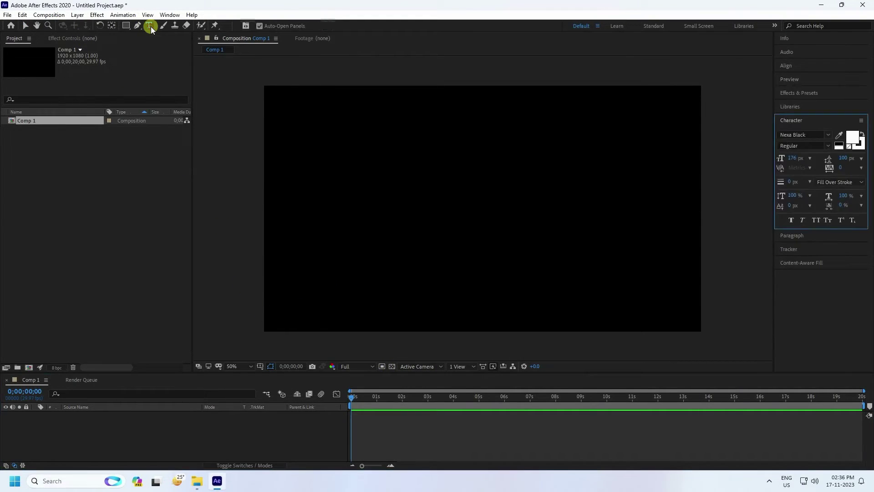
{"action": "left_click", "coordinate": [277, 208]}
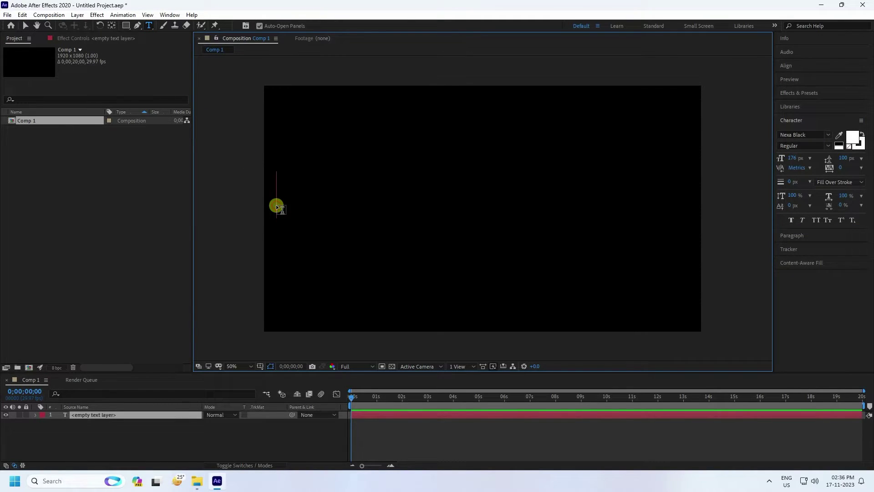
{"action": "type", "text": "AFT"}
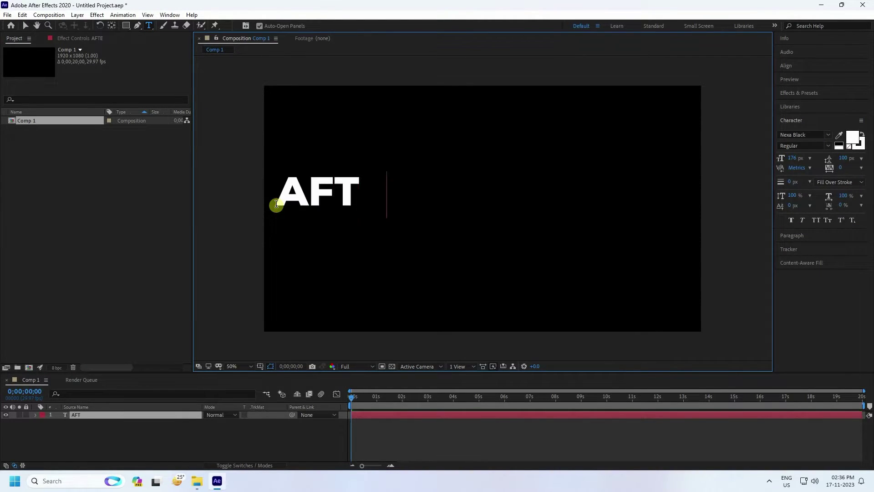
{"action": "type", "text": "ER E"}
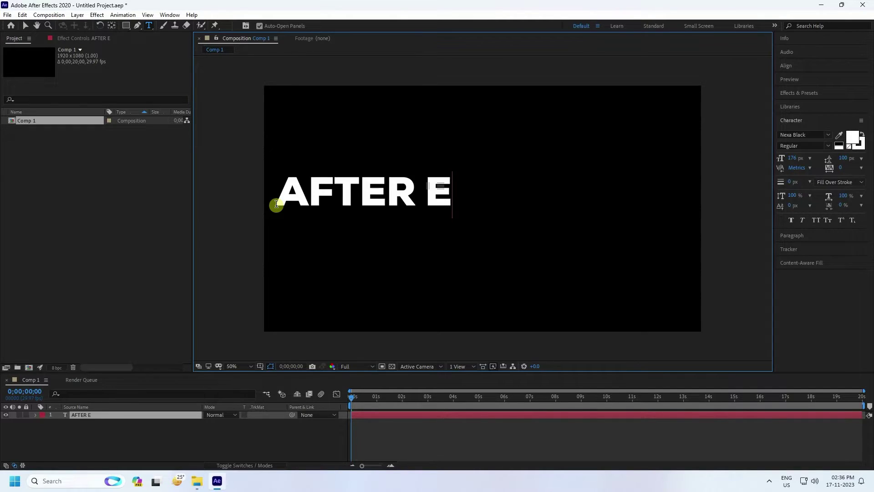
{"action": "type", "text": "FFECTS GOLD TEXT ANIMATION"}
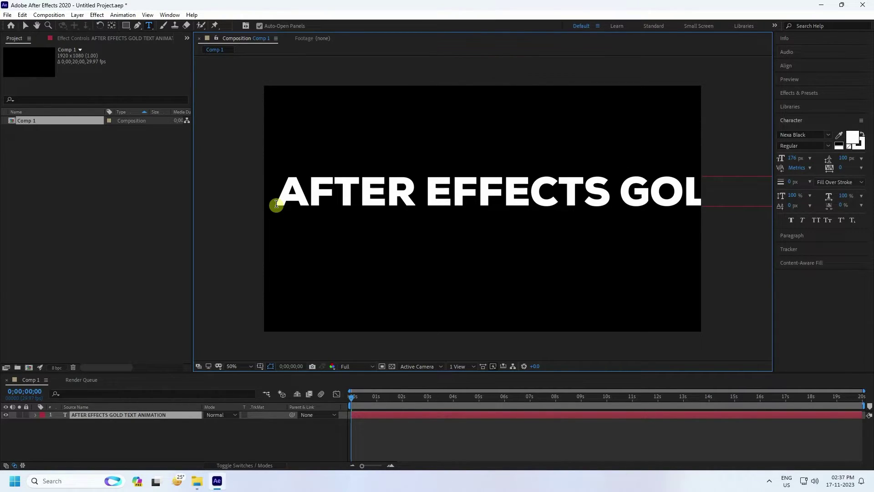
Align the title text layer to the horizontal and vertical centre of Comp 1.
{"action": "left_click", "coordinate": [25, 25]}
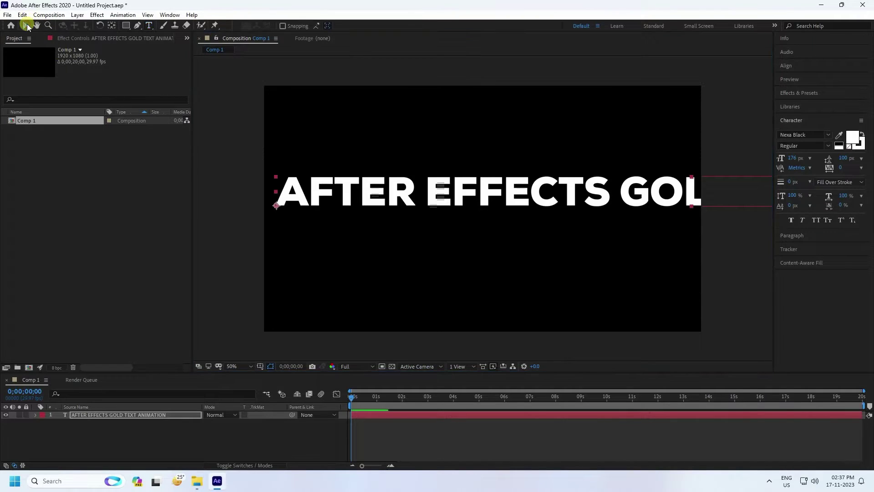
{"action": "left_click", "coordinate": [798, 67]}
{"action": "left_click", "coordinate": [799, 87]}
{"action": "key", "text": "Caps_Lock"}
{"action": "left_click", "coordinate": [845, 89]}
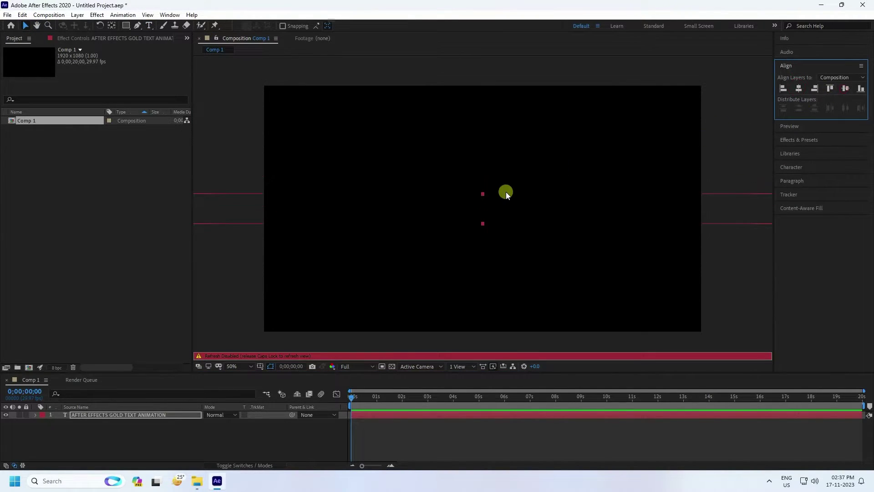
{"action": "key", "text": "Caps_Lock"}
{"action": "left_click", "coordinate": [412, 216]}
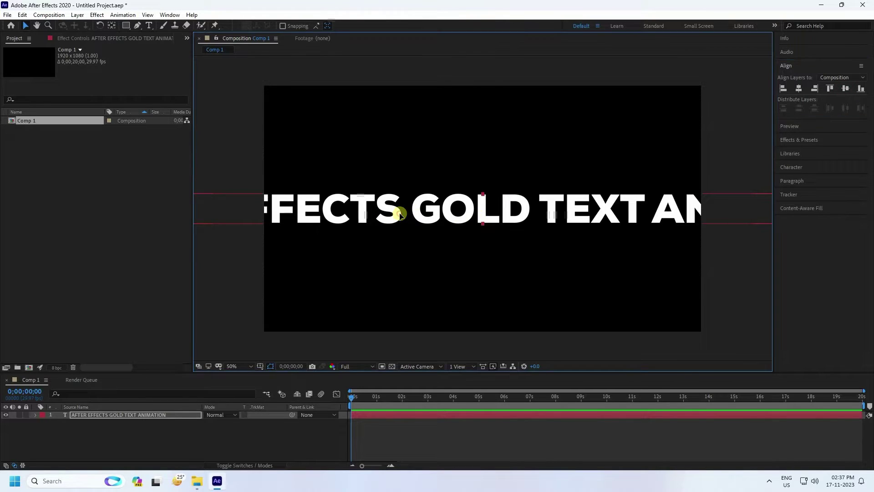
{"action": "key", "text": "comma"}
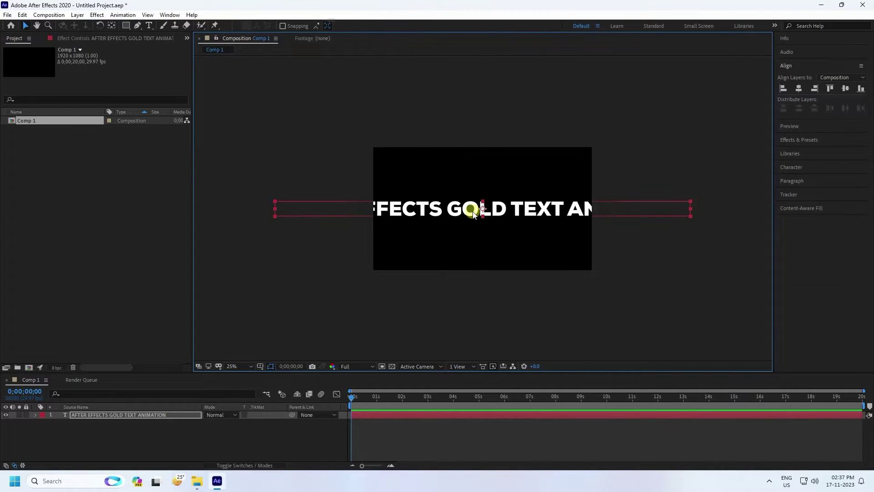
{"action": "scroll", "coordinate": [473, 213], "scroll_direction": "up", "scroll_amount": 2}
{"action": "scroll", "coordinate": [475, 212], "scroll_direction": "down", "scroll_amount": 2}
{"action": "scroll", "coordinate": [477, 211], "scroll_direction": "up", "scroll_amount": 4}
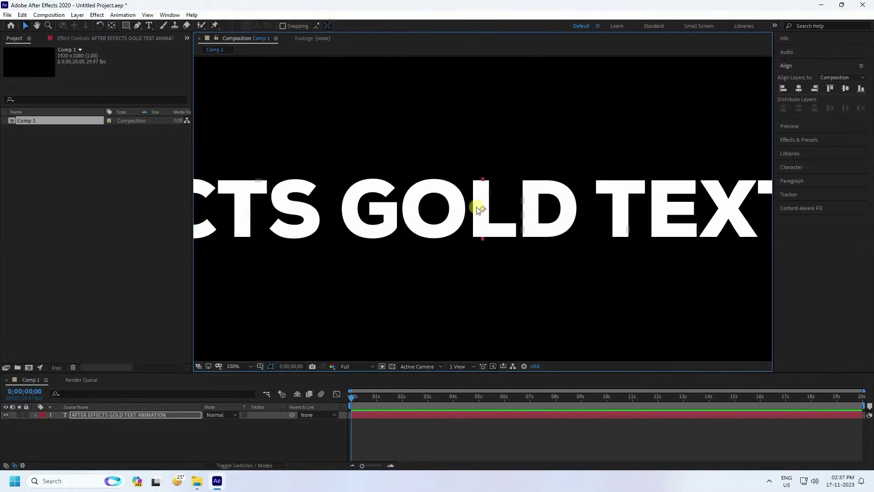
{"action": "scroll", "coordinate": [451, 238], "scroll_direction": "down", "scroll_amount": 2}
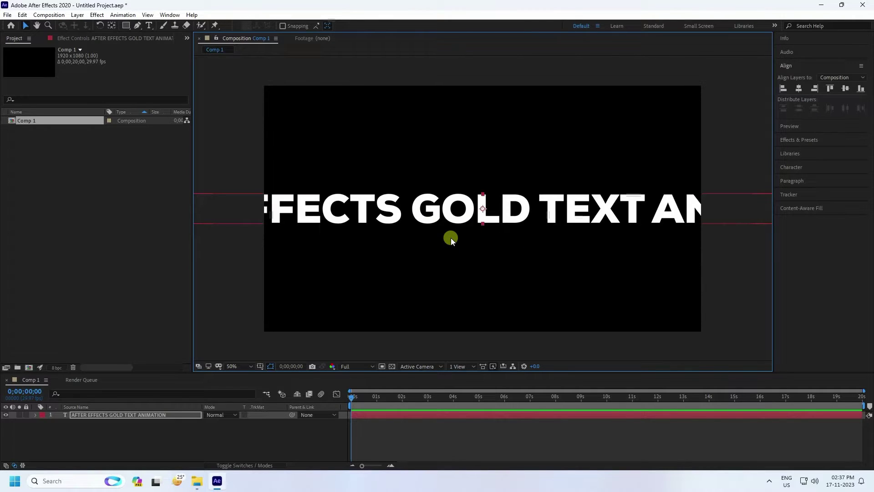
{"action": "left_click", "coordinate": [139, 416]}
Draw a circular ellipse mask on the text layer around the composition centre.
{"action": "left_click", "coordinate": [128, 30]}
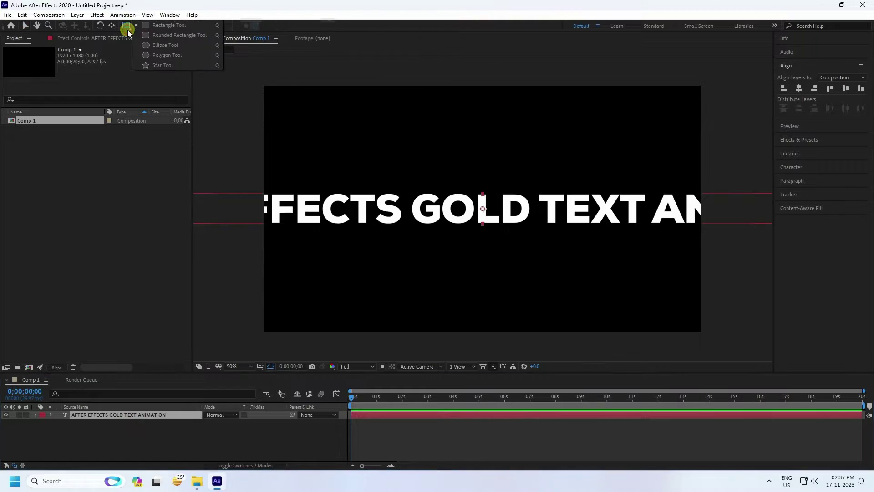
{"action": "left_click", "coordinate": [157, 45]}
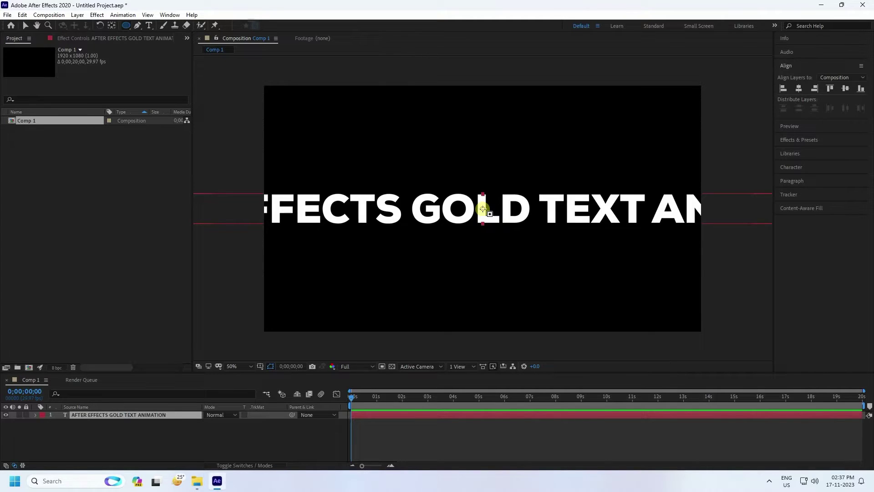
{"action": "left_click", "coordinate": [483, 209]}
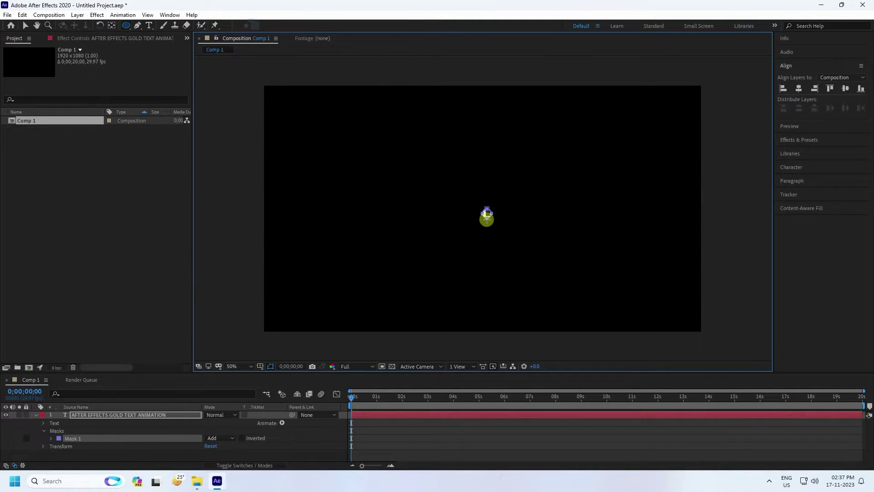
{"action": "left_click_drag", "start_coordinate": [486, 219], "coordinate": [581, 246]}
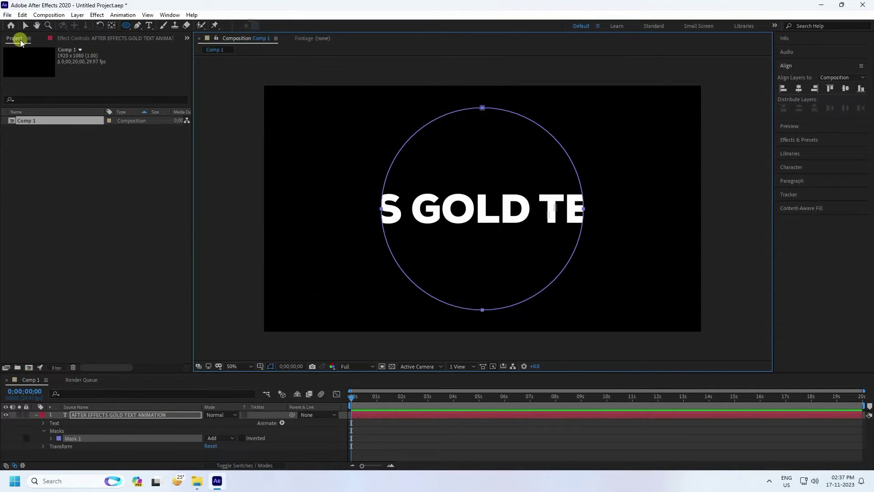
Set the text's Path Options path to Mask 1 so it follows the circle.
{"action": "left_click", "coordinate": [24, 27]}
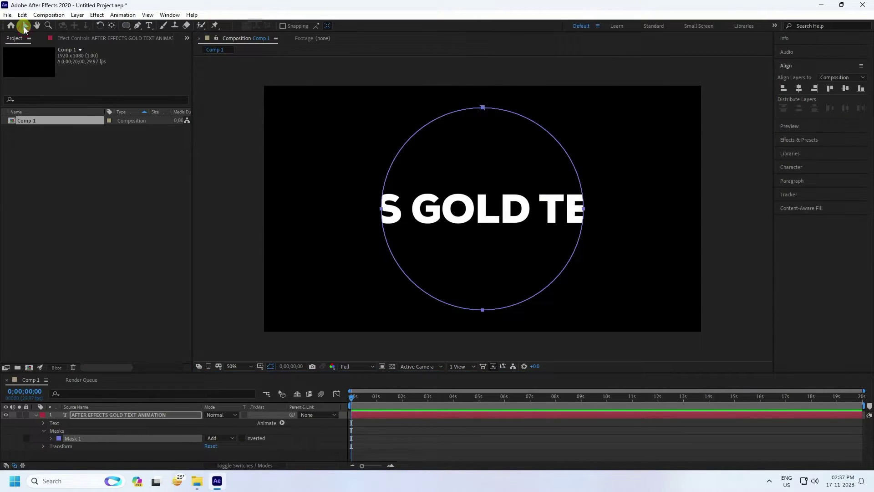
{"action": "left_click", "coordinate": [42, 422]}
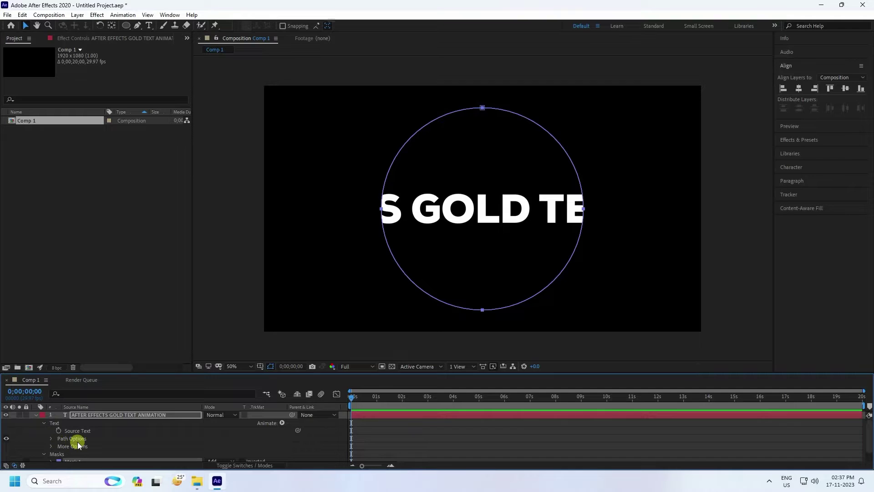
{"action": "left_click", "coordinate": [51, 438]}
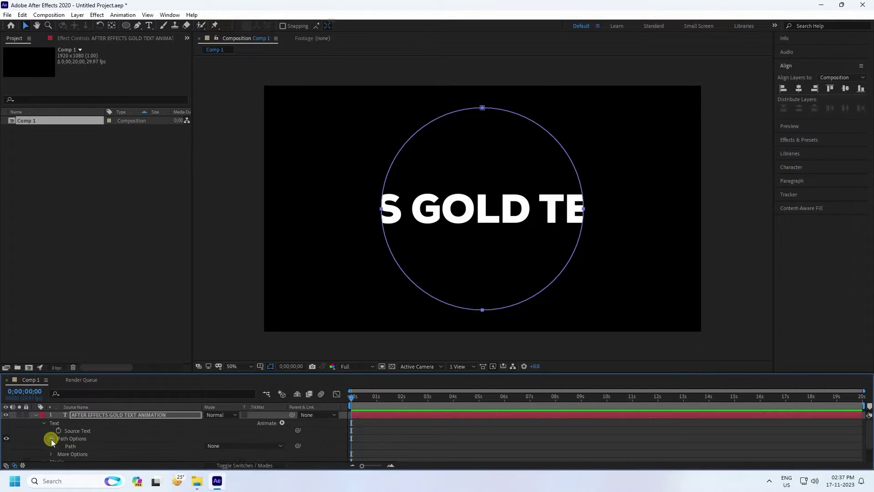
{"action": "left_click", "coordinate": [255, 446]}
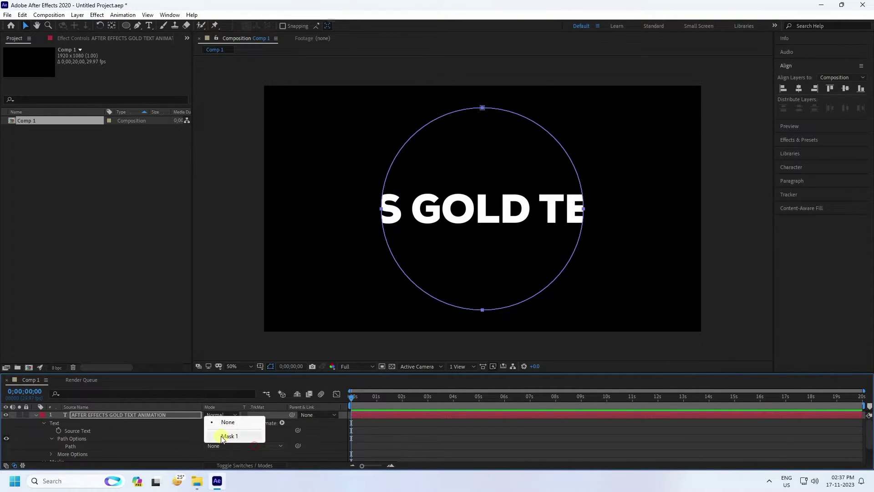
{"action": "left_click", "coordinate": [231, 439]}
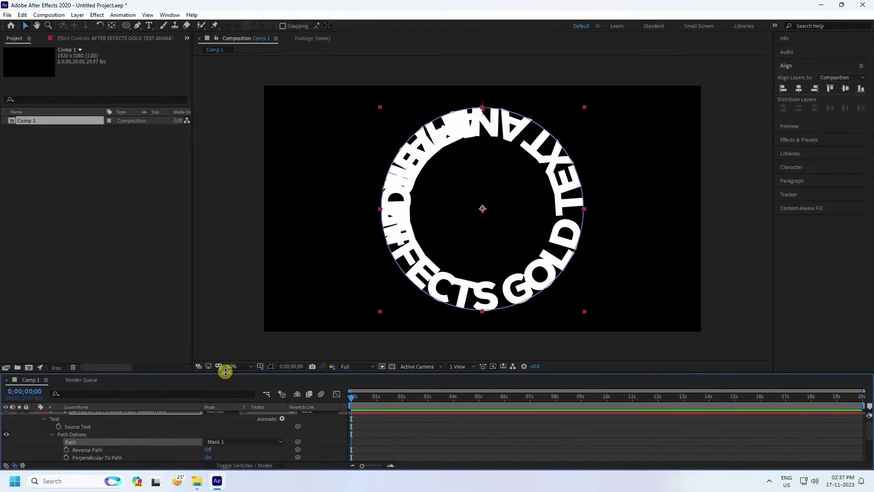
Turn Reverse Path on so the title reads around the outside of the circle.
{"action": "left_click_drag", "start_coordinate": [225, 372], "coordinate": [230, 344]}
{"action": "scroll", "coordinate": [127, 426], "scroll_direction": "down", "scroll_amount": 2}
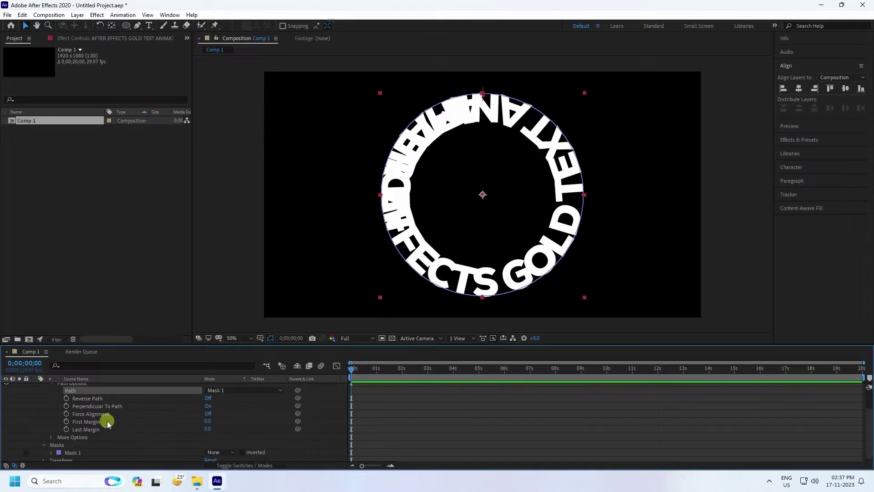
{"action": "left_click", "coordinate": [207, 399]}
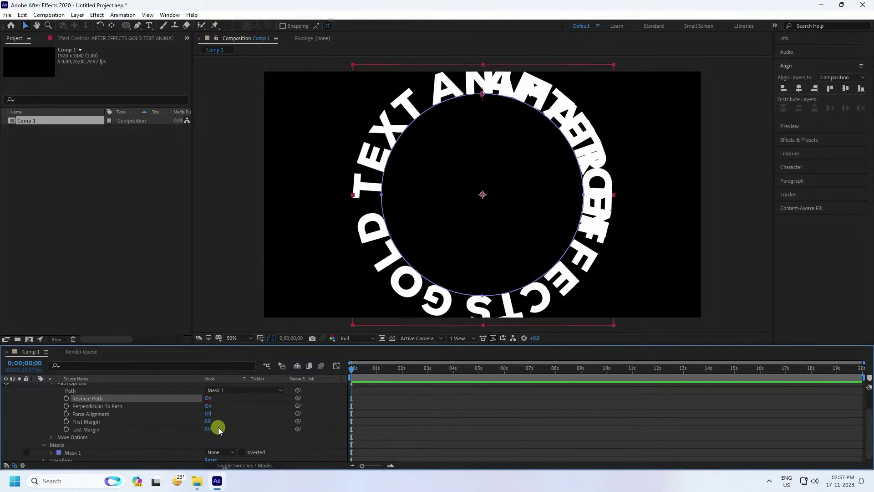
{"action": "key", "text": "/"}
{"action": "key", "text": "comma"}
{"action": "key", "text": "comma"}
{"action": "scroll", "coordinate": [142, 409], "scroll_direction": "up", "scroll_amount": 3}
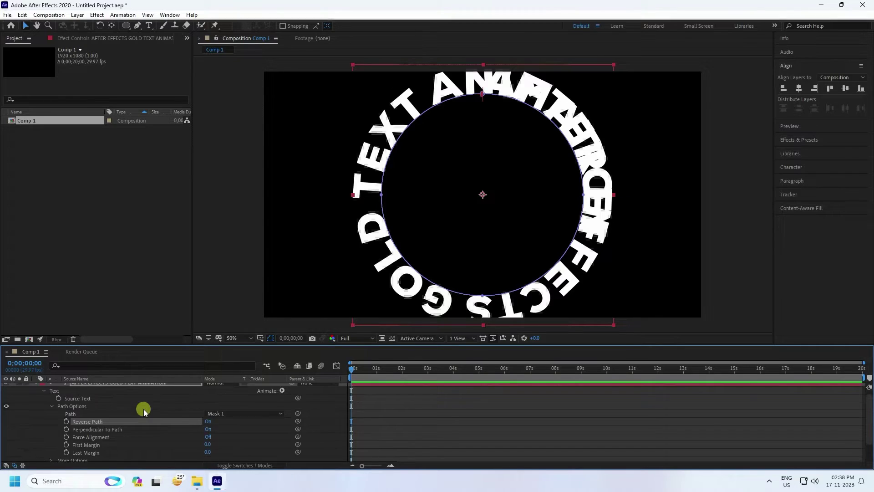
{"action": "left_click", "coordinate": [98, 386]}
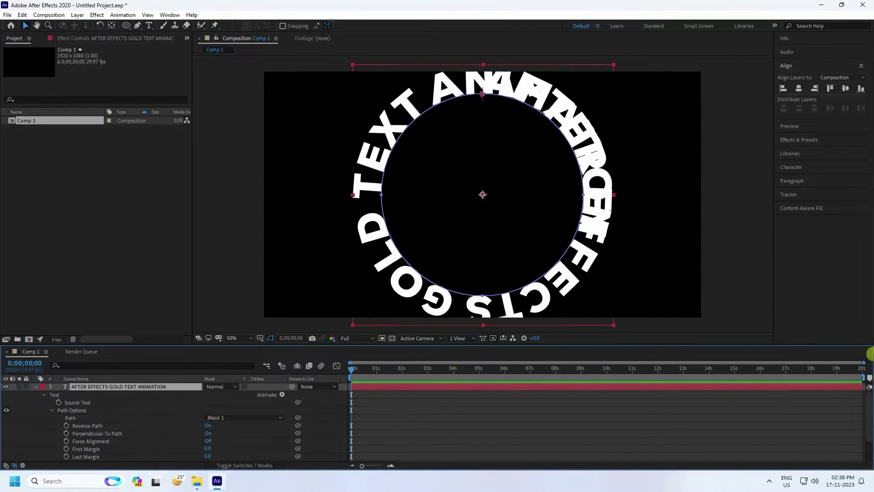
Reduce the title's font size to 134 px so it wraps without overlapping.
{"action": "left_click", "coordinate": [792, 168]}
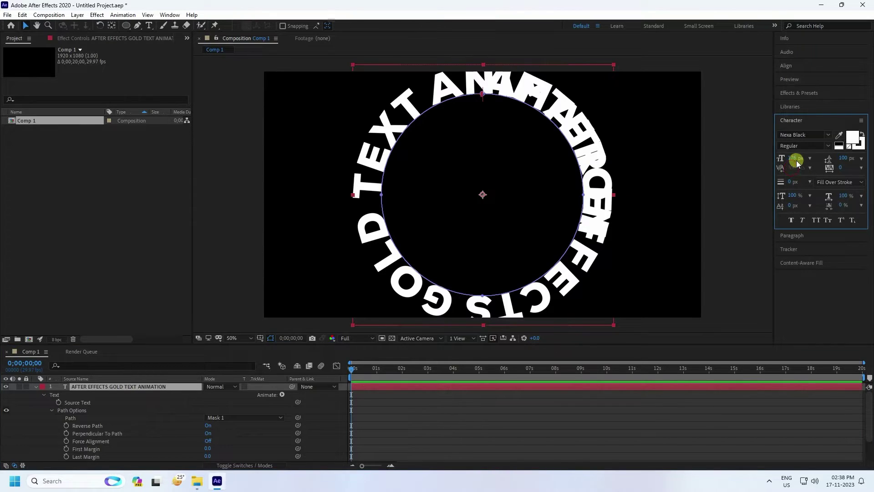
{"action": "mouse_move", "coordinate": [797, 163]}
{"action": "left_mouse_down"}
{"action": "mouse_move", "coordinate": [771, 157]}
{"action": "mouse_move", "coordinate": [800, 159]}
{"action": "left_mouse_up"}
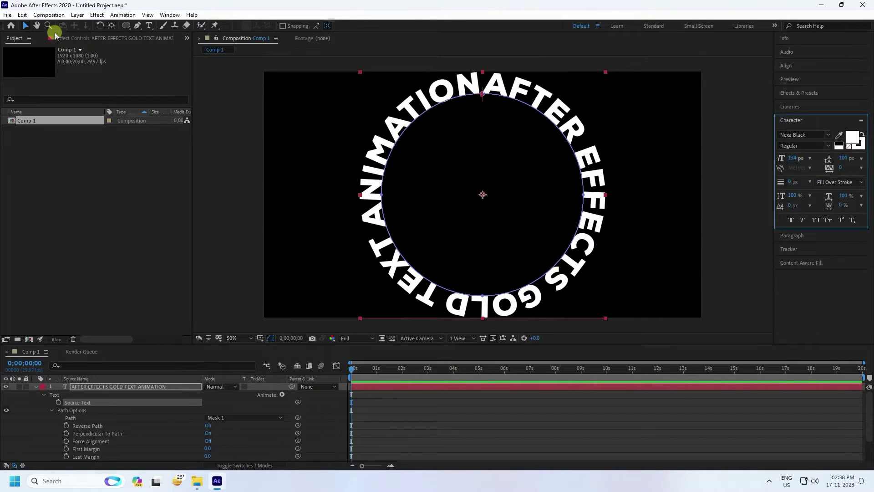
{"action": "left_click", "coordinate": [26, 26]}
{"action": "left_click", "coordinate": [205, 173]}
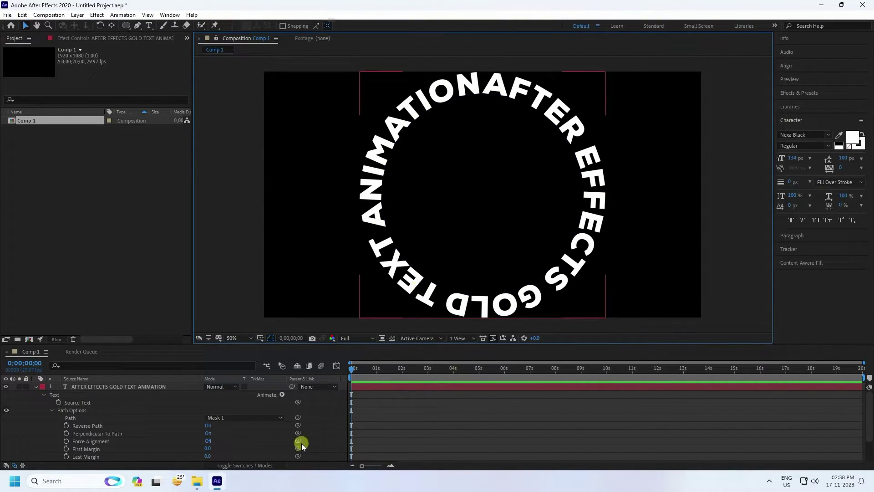
Reset the text's First Margin to 0.0.
{"action": "scroll", "coordinate": [273, 440], "scroll_direction": "down", "scroll_amount": 1}
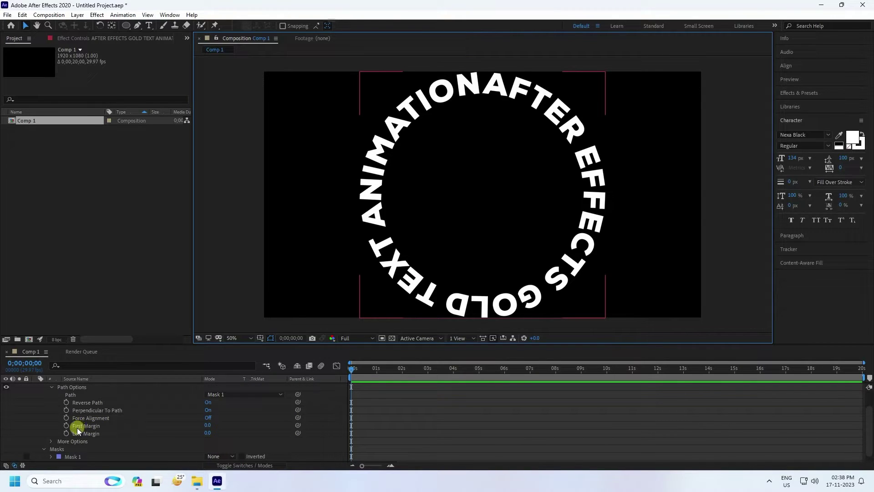
{"action": "mouse_move", "coordinate": [208, 425]}
{"action": "left_mouse_down"}
{"action": "mouse_move", "coordinate": [313, 421]}
{"action": "mouse_move", "coordinate": [162, 419]}
{"action": "mouse_move", "coordinate": [361, 476]}
{"action": "mouse_move", "coordinate": [187, 429]}
{"action": "mouse_move", "coordinate": [215, 427]}
{"action": "left_mouse_up"}
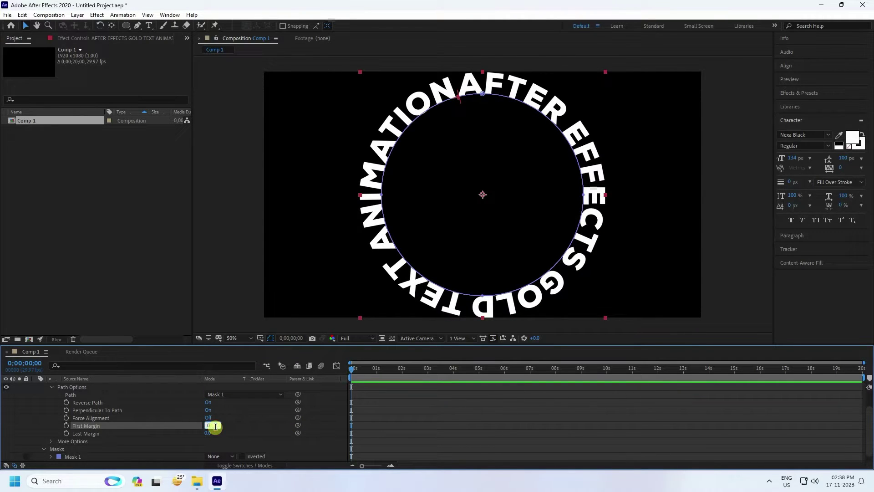
{"action": "type", "text": "0"}
{"action": "key", "text": "Return"}
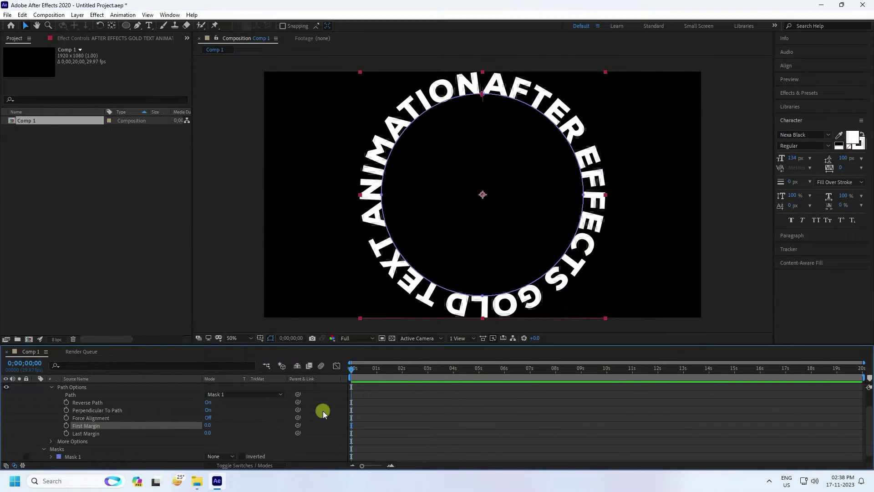
Keyframe First Margin at 0 at 0s, 720 at 2s and 0 at 4s.
{"action": "left_click", "coordinate": [66, 427]}
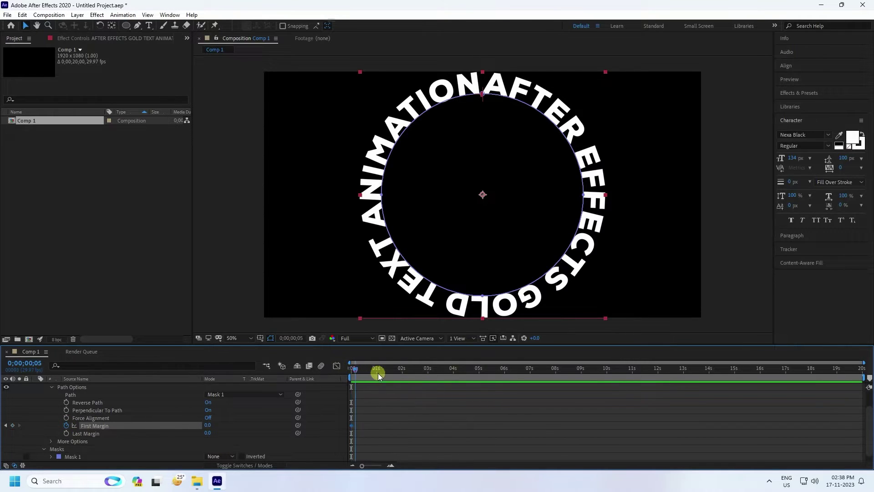
{"action": "left_click_drag", "start_coordinate": [378, 373], "coordinate": [403, 377]}
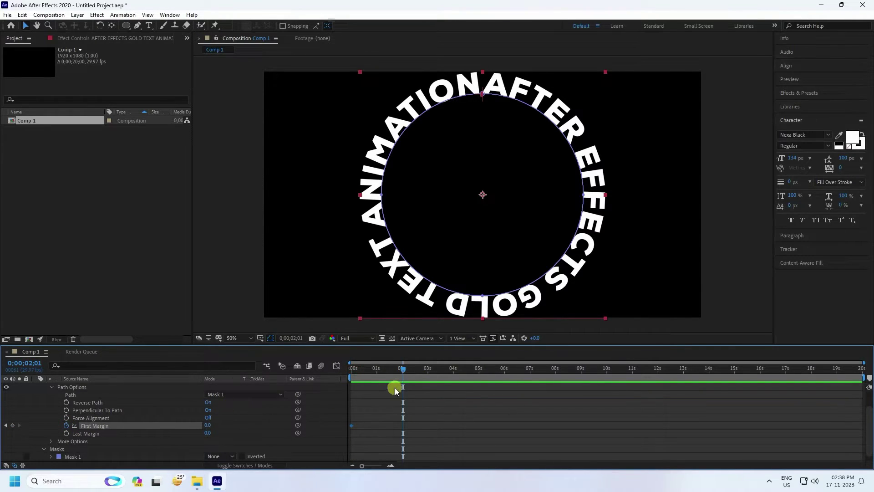
{"action": "left_click", "coordinate": [402, 370]}
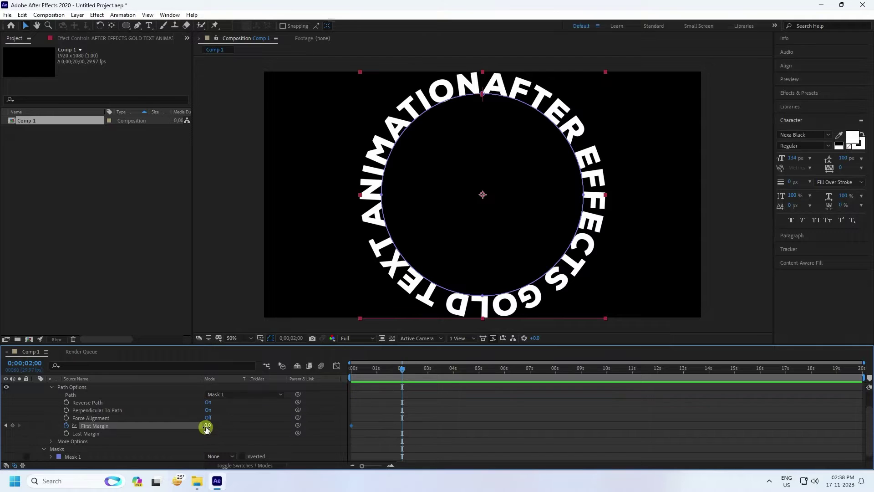
{"action": "left_click", "coordinate": [206, 426]}
{"action": "type", "text": "720"}
{"action": "key", "text": "Return"}
{"action": "left_click", "coordinate": [451, 370]}
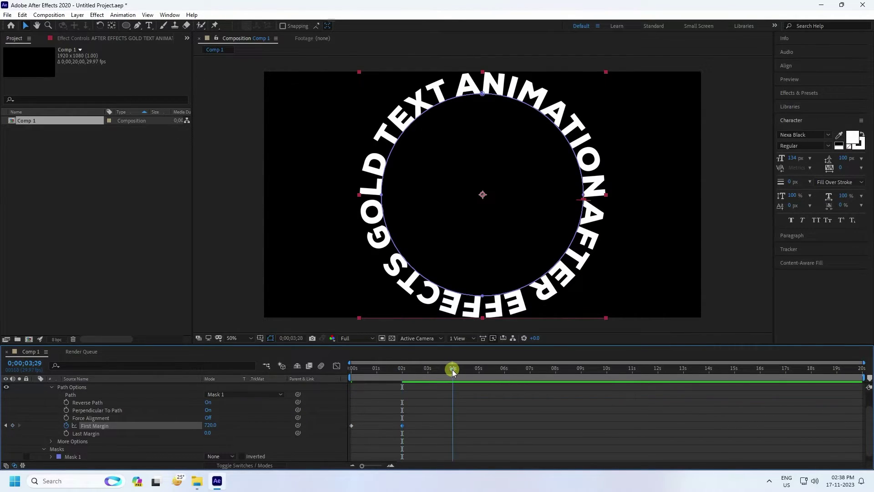
{"action": "left_click_drag", "start_coordinate": [453, 373], "coordinate": [454, 372]}
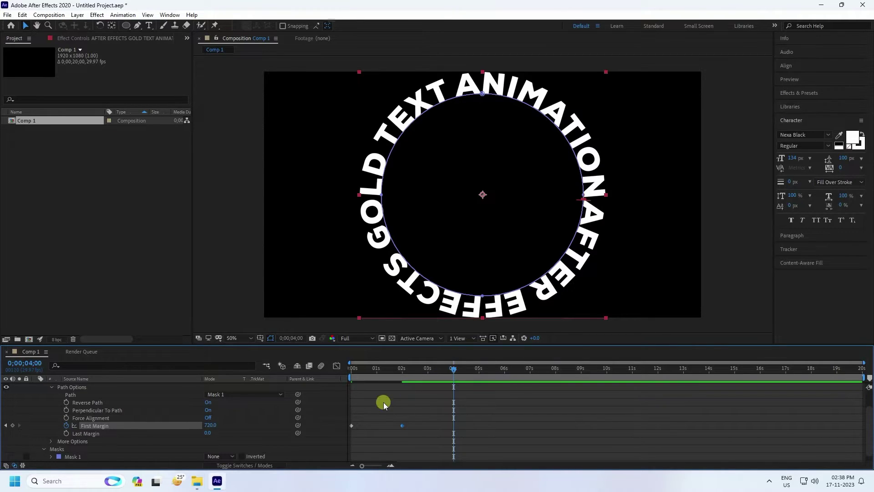
{"action": "left_click", "coordinate": [210, 426]}
{"action": "type", "text": "0"}
{"action": "left_click", "coordinate": [392, 431]}
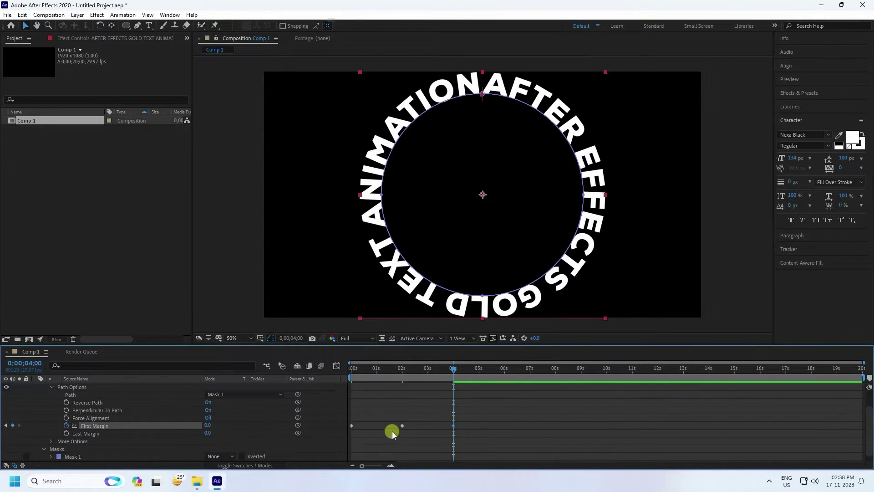
Apply Easy Ease to the three First Margin keyframes and preview the spin.
{"action": "left_click_drag", "start_coordinate": [484, 420], "coordinate": [401, 431]}
{"action": "left_click_drag", "start_coordinate": [347, 437], "coordinate": [347, 437]}
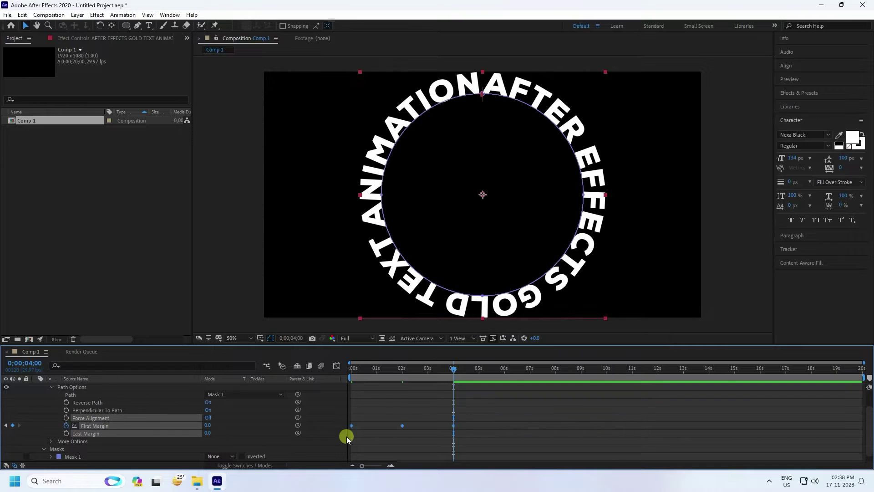
{"action": "key", "text": "F9"}
{"action": "left_click_drag", "start_coordinate": [372, 380], "coordinate": [332, 384]}
{"action": "key", "text": "space"}
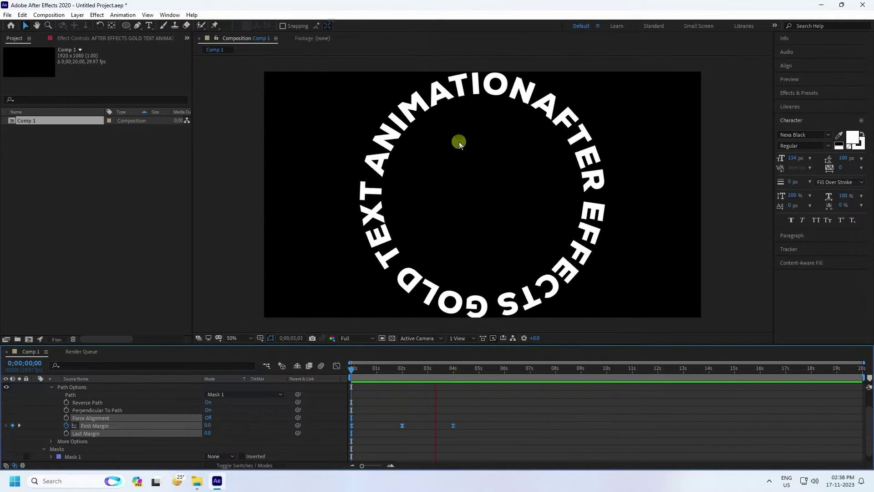
{"action": "key", "text": "space"}
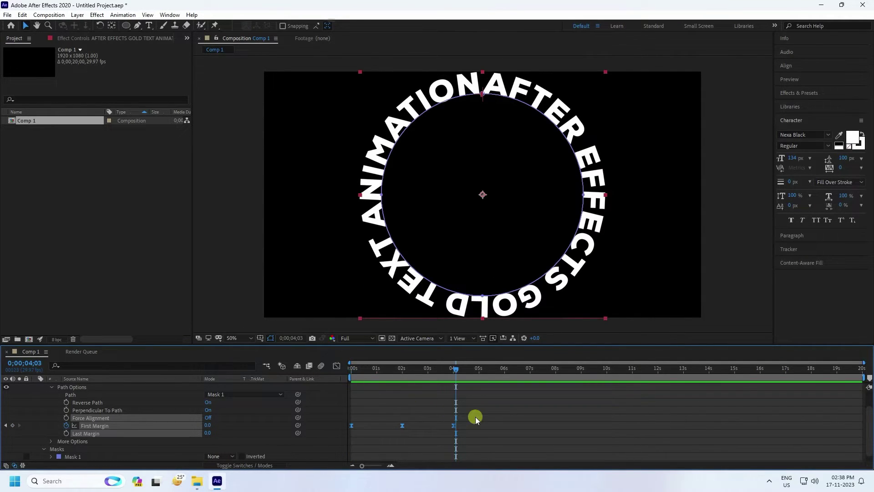
Strengthen the keyframe easing influence in the Graph Editor speed curve and preview again.
{"action": "left_click_drag", "start_coordinate": [477, 417], "coordinate": [345, 442]}
{"action": "left_click", "coordinate": [336, 365]}
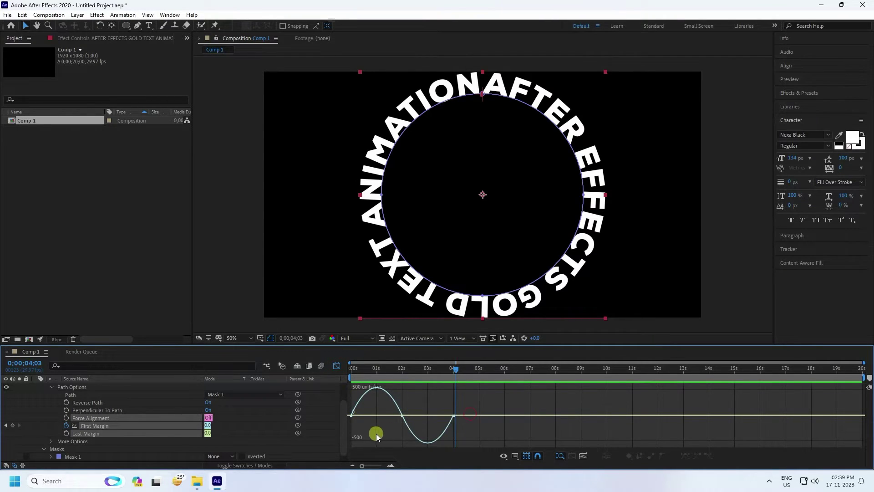
{"action": "left_click_drag", "start_coordinate": [468, 400], "coordinate": [358, 416]}
{"action": "left_click", "coordinate": [336, 366]}
{"action": "key", "text": "space"}
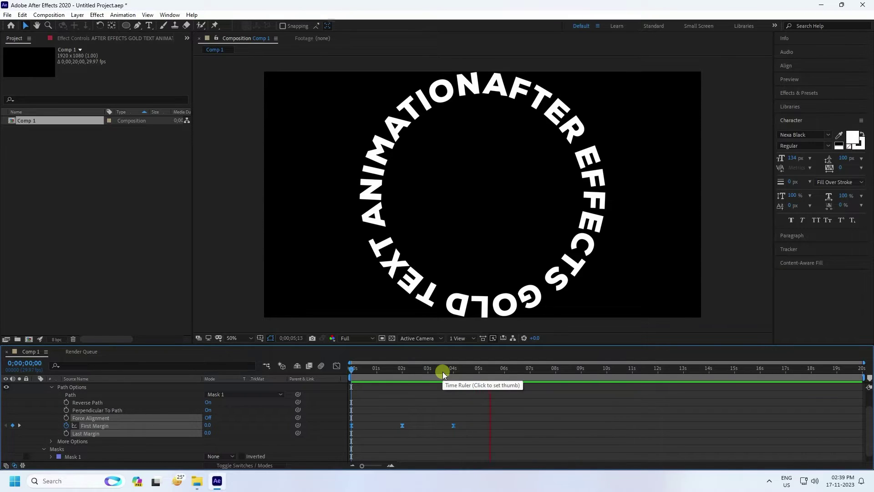
{"action": "left_click", "coordinate": [498, 369]}
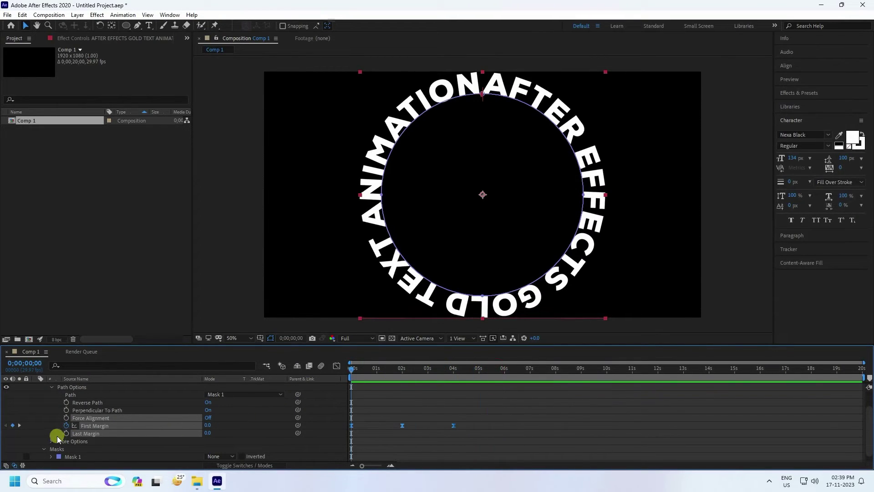
{"action": "left_click", "coordinate": [102, 441]}
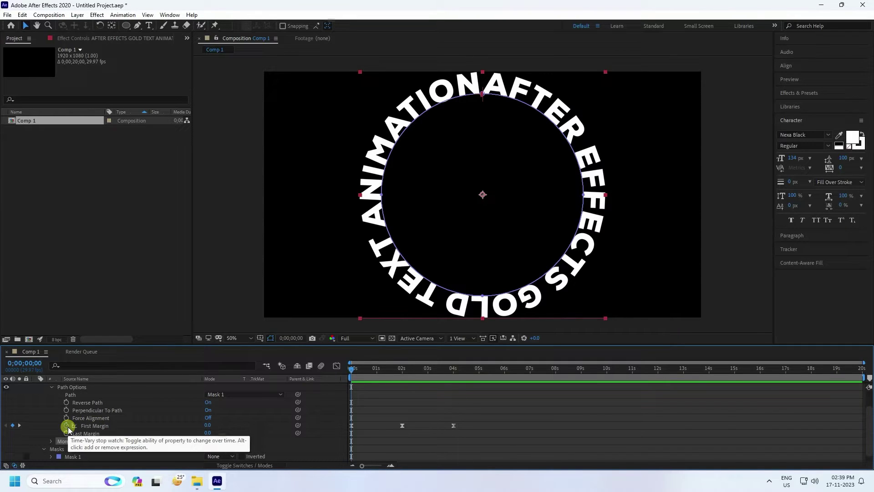
Add a loopOut() expression to First Margin and preview the repeating spin.
{"action": "left_click", "coordinate": [67, 426], "text": "alt"}
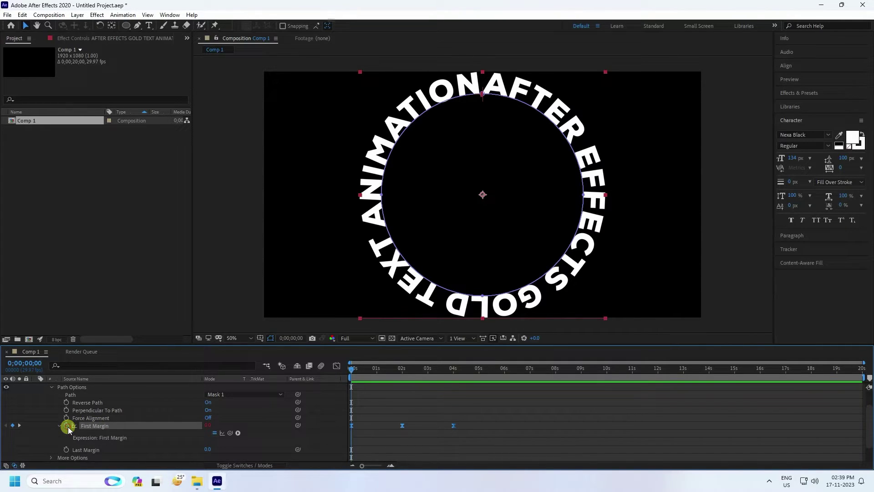
{"action": "type", "text": "loop"}
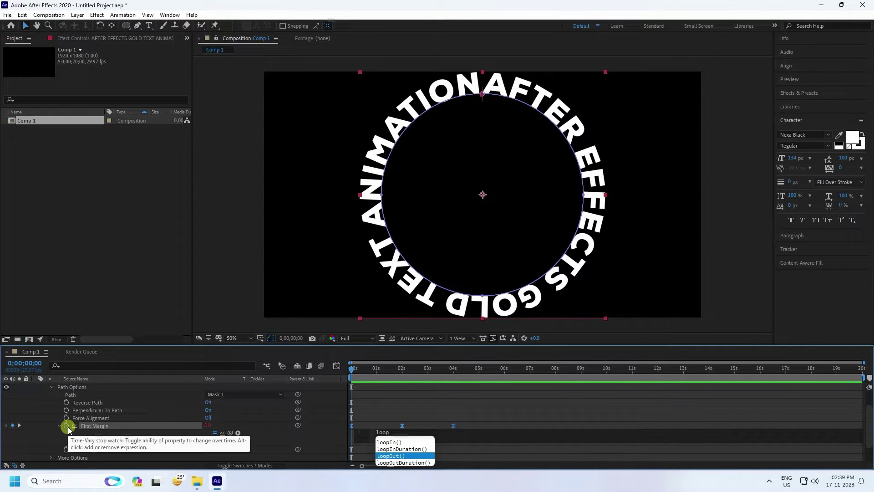
{"action": "key", "text": "Return"}
{"action": "key", "text": "KP_Enter"}
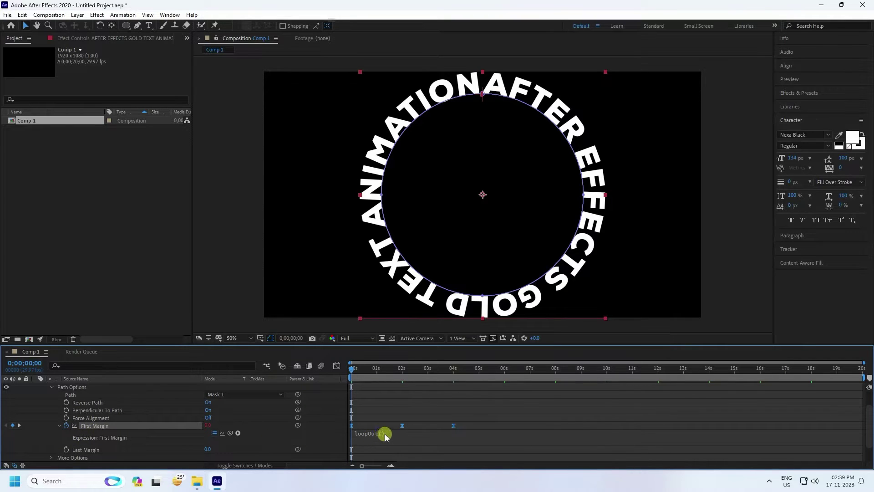
{"action": "key", "text": "space"}
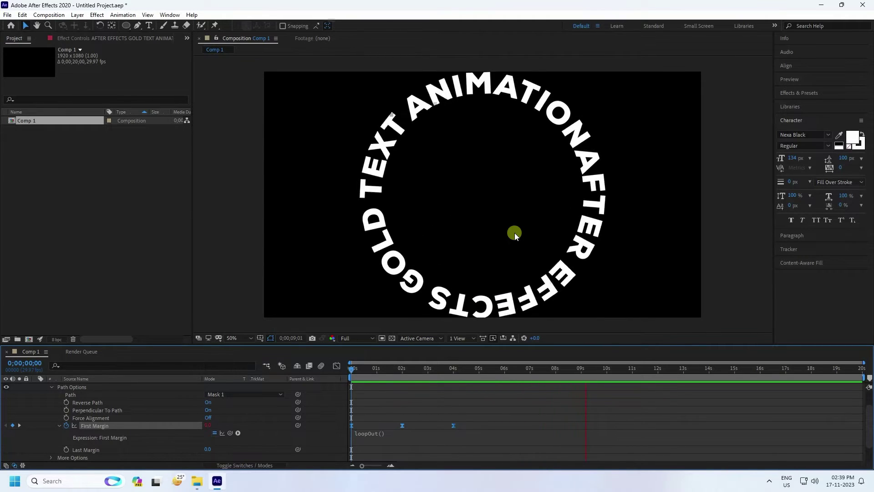
{"action": "key", "text": "space"}
Duplicate the text layer and scale the copy to 76% inside the original ring.
{"action": "scroll", "coordinate": [45, 403], "scroll_direction": "up", "scroll_amount": 1}
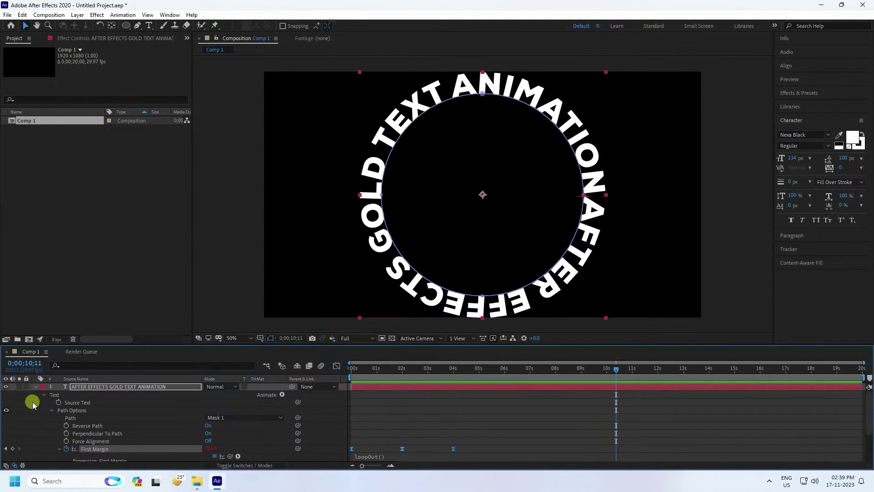
{"action": "left_click", "coordinate": [36, 386]}
{"action": "left_click", "coordinate": [90, 386]}
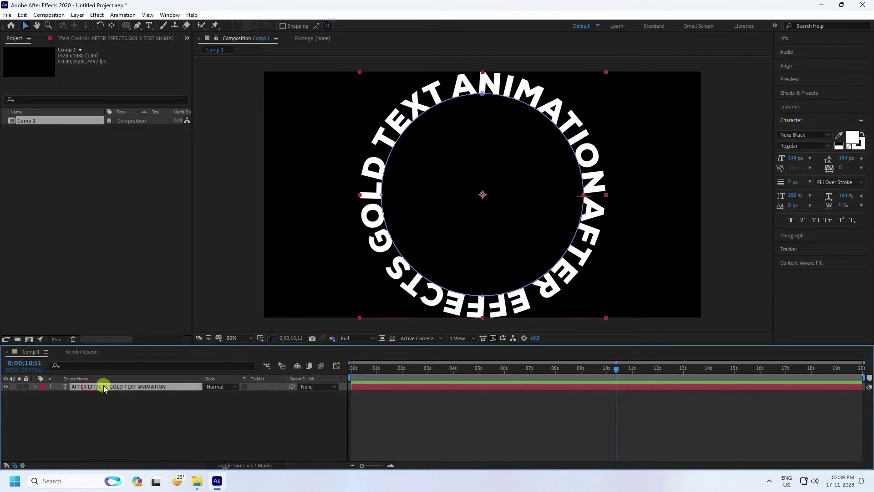
{"action": "key", "text": "ctrl+d"}
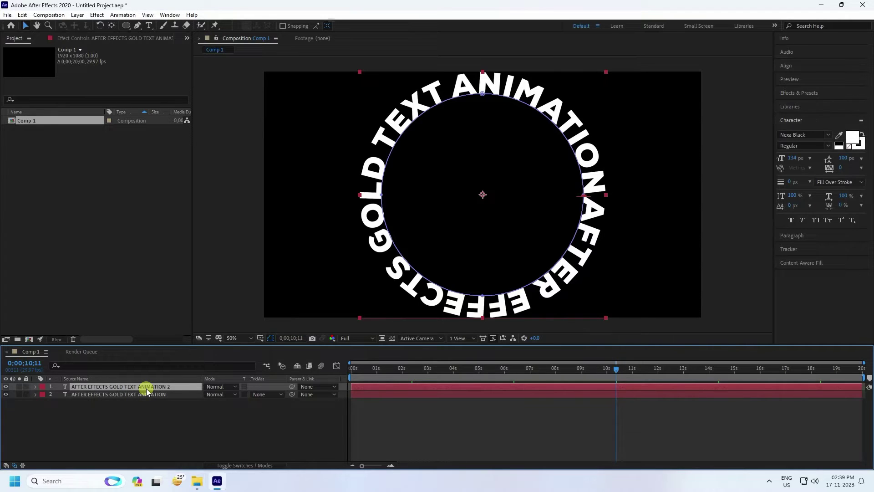
{"action": "key", "text": "s"}
{"action": "mouse_move", "coordinate": [211, 394]}
{"action": "left_mouse_down"}
{"action": "mouse_move", "coordinate": [199, 393]}
{"action": "mouse_move", "coordinate": [222, 399]}
{"action": "left_mouse_up"}
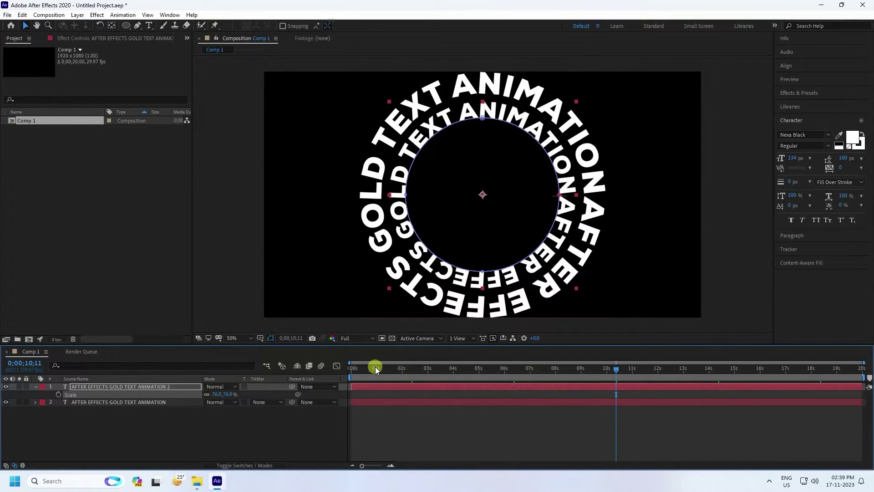
Change the copy's 2-second First Margin keyframe to -720 and preview the reverse spin.
{"action": "left_click_drag", "start_coordinate": [375, 367], "coordinate": [352, 367]}
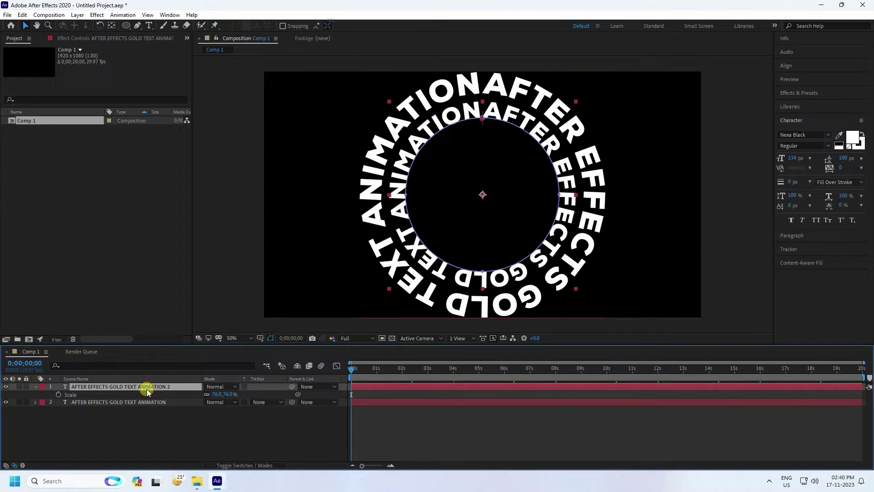
{"action": "key", "text": "u"}
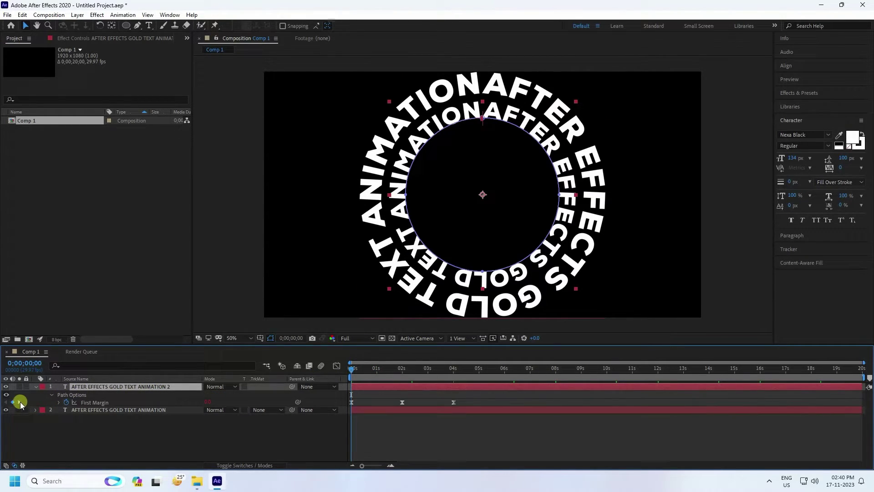
{"action": "left_click", "coordinate": [19, 402]}
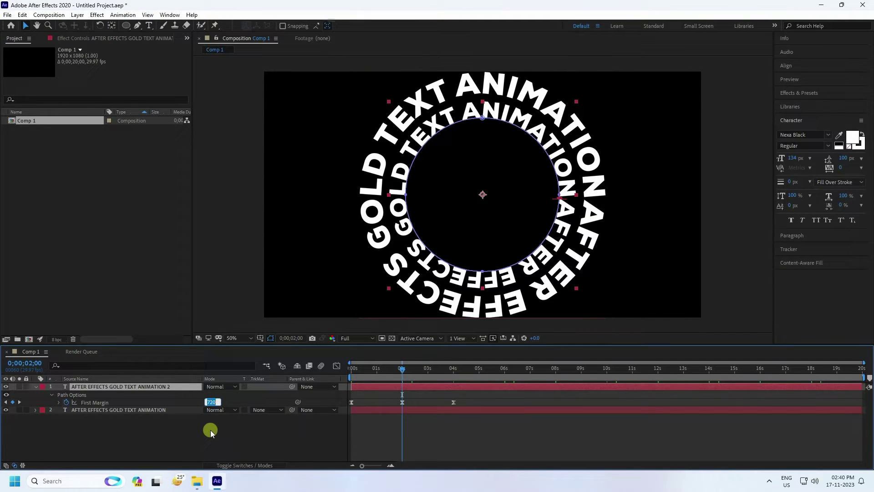
{"action": "type", "text": "-720"}
{"action": "key", "text": "Return"}
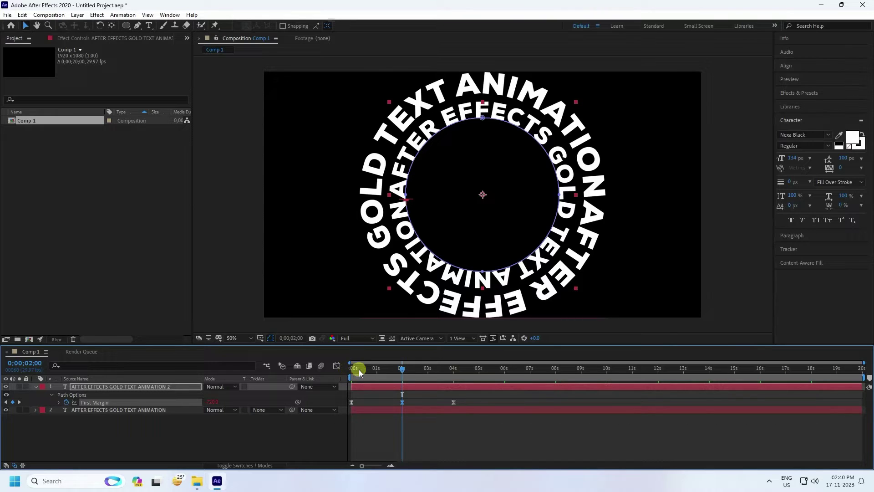
{"action": "left_click", "coordinate": [358, 370]}
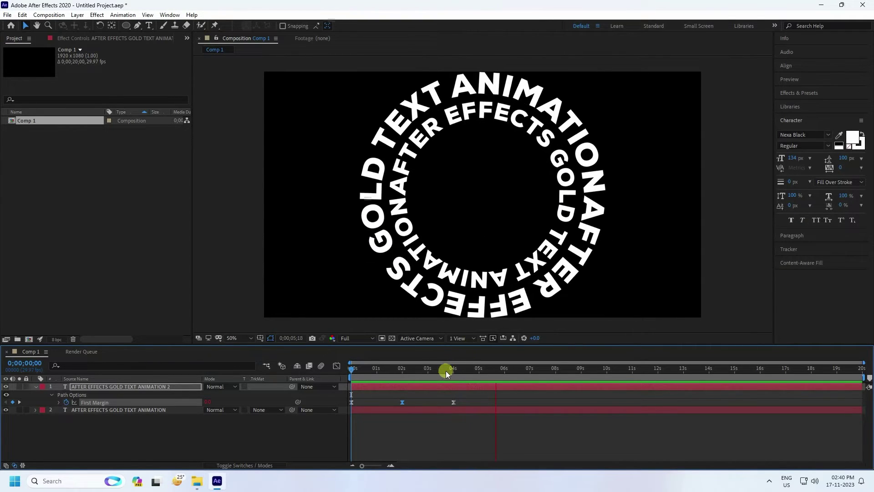
{"action": "key", "text": "space"}
Duplicate the inner ring and set its 2-second First Margin value to 0.
{"action": "left_click", "coordinate": [35, 386]}
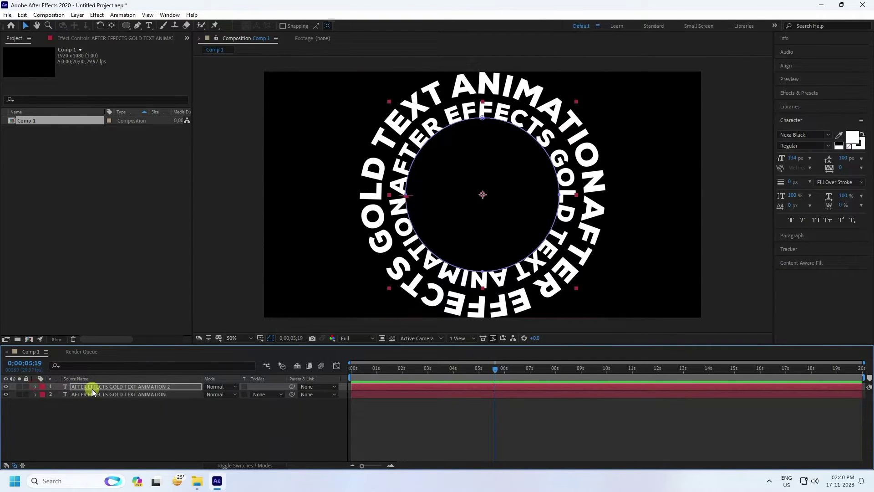
{"action": "left_click", "coordinate": [92, 387]}
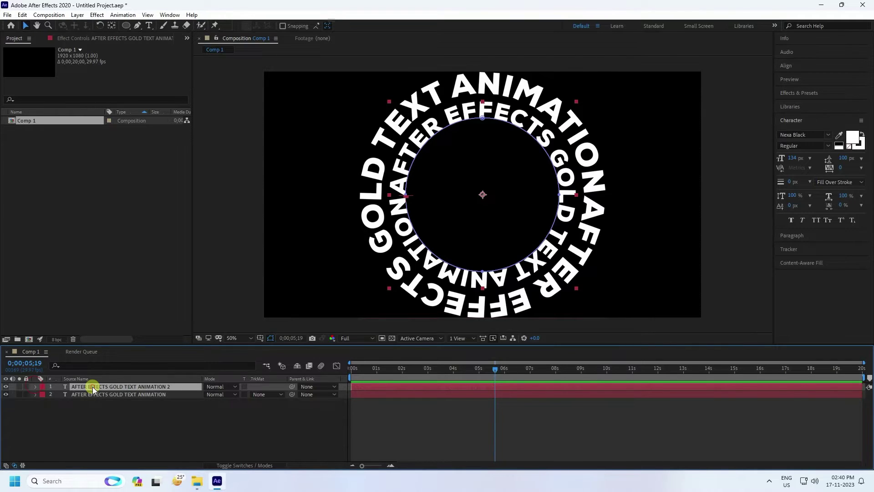
{"action": "key", "text": "ctrl+d"}
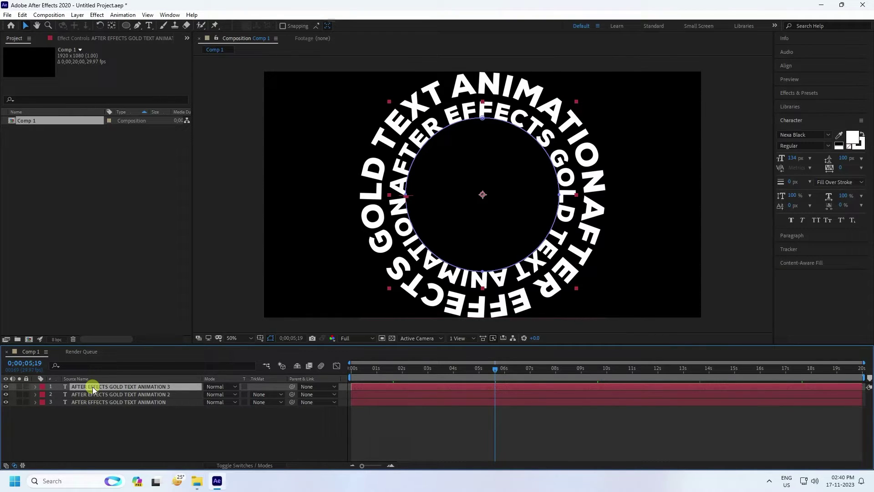
{"action": "key", "text": "u"}
{"action": "left_click_drag", "start_coordinate": [411, 370], "coordinate": [405, 370]}
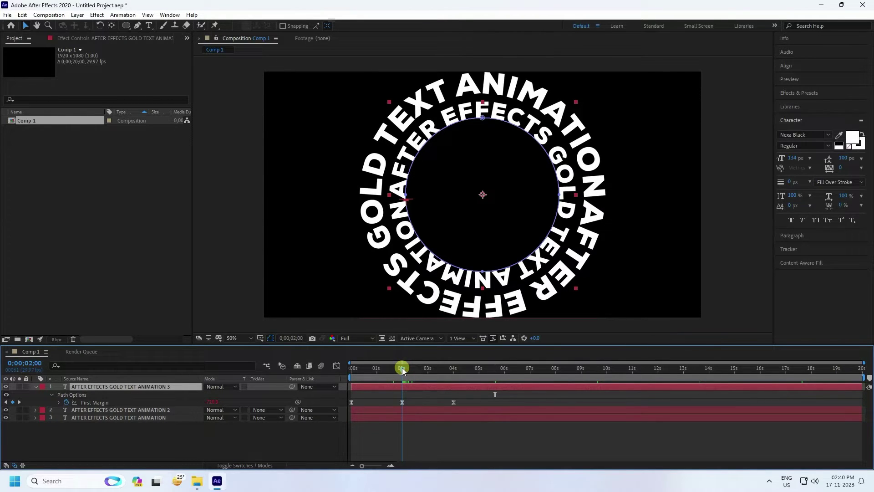
{"action": "left_click", "coordinate": [215, 402]}
{"action": "type", "text": "0"}
{"action": "key", "text": "Return"}
Scale the newest ring to 57% and duplicate it as a fourth layer.
{"action": "left_click", "coordinate": [144, 387]}
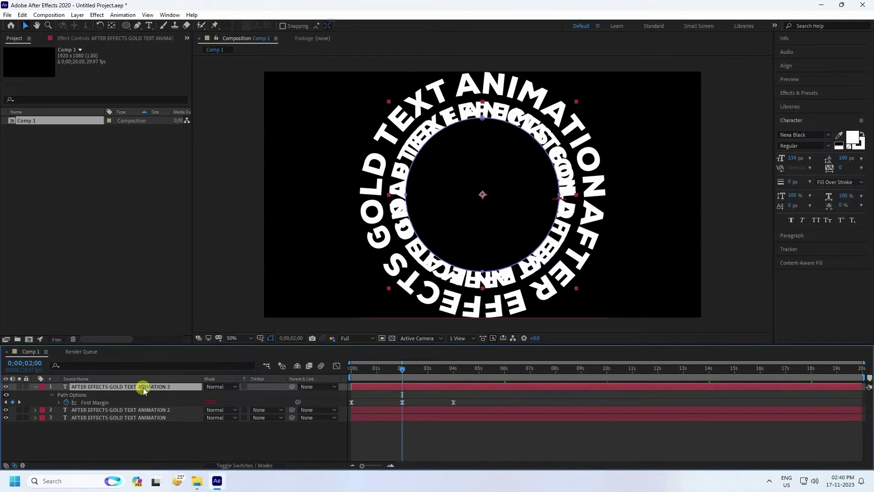
{"action": "key", "text": "s"}
{"action": "left_click_drag", "start_coordinate": [208, 393], "coordinate": [215, 424]}
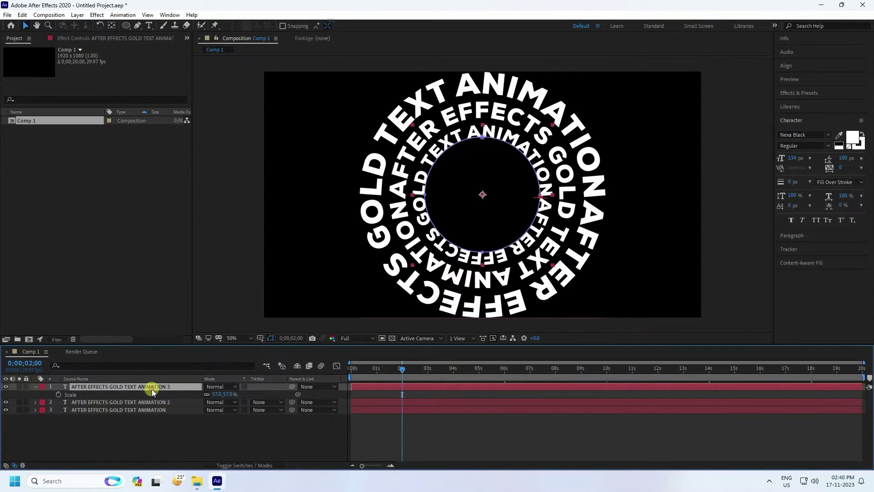
{"action": "key", "text": "ctrl+d"}
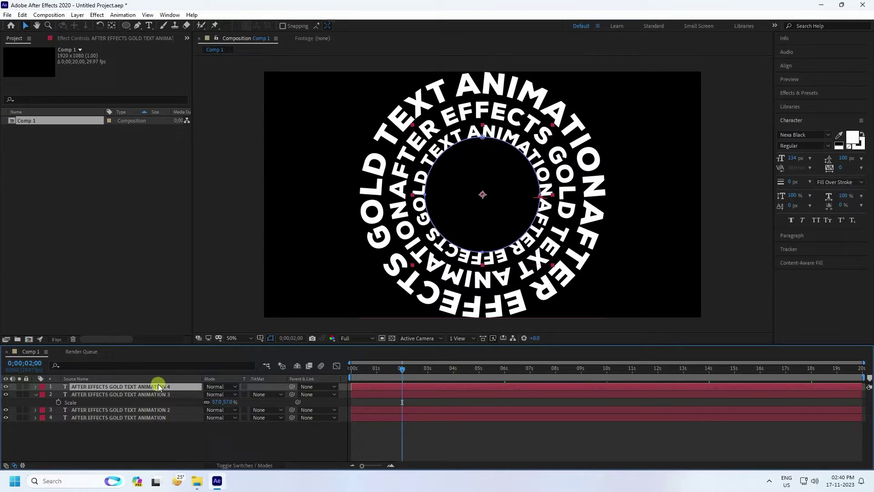
Scale the new ring copy to 42% and set its First Margin to 30.
{"action": "key", "text": "s"}
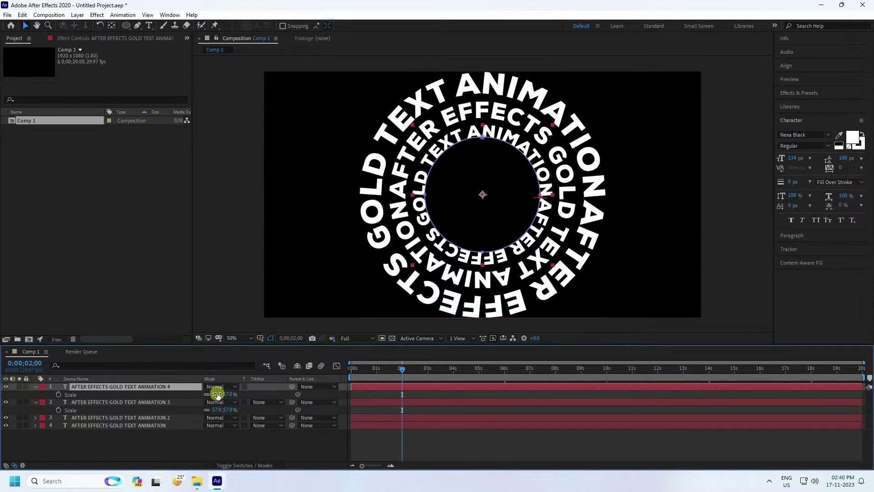
{"action": "left_click_drag", "start_coordinate": [218, 396], "coordinate": [210, 394]}
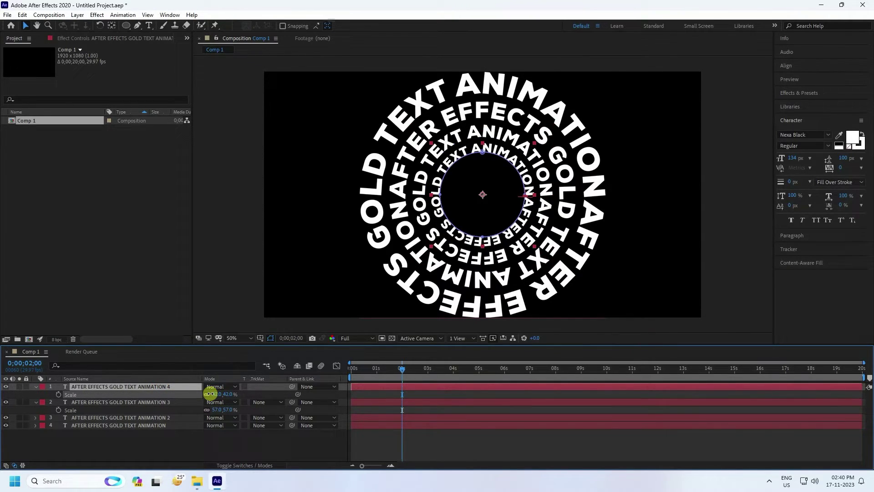
{"action": "left_click", "coordinate": [153, 390]}
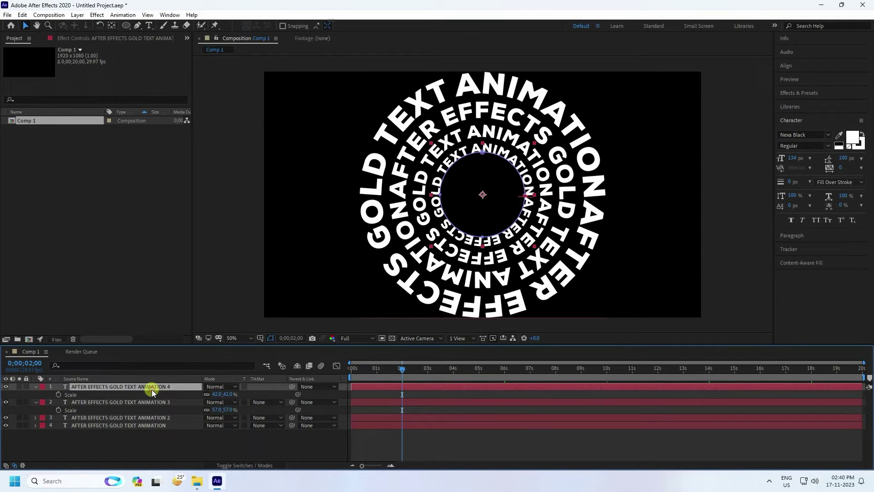
{"action": "key", "text": "u"}
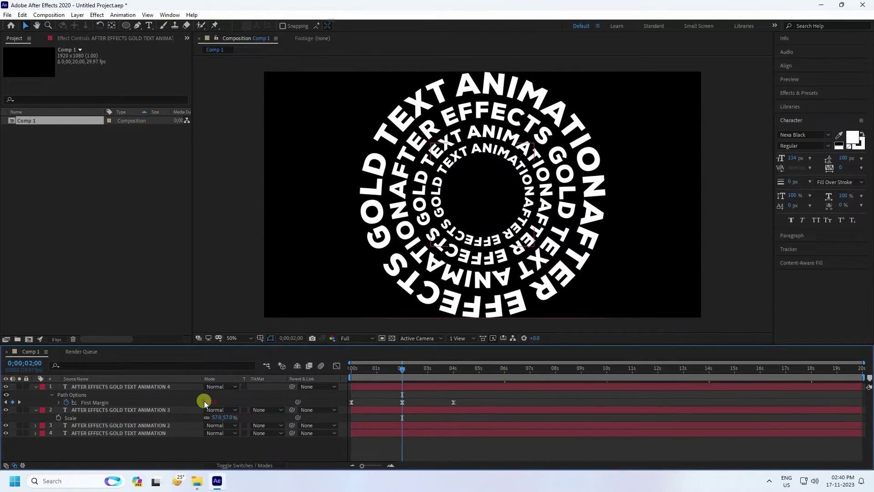
{"action": "left_click", "coordinate": [208, 402]}
{"action": "type", "text": "30"}
{"action": "key", "text": "Return"}
Preview the four rotating rings, then duplicate the smallest ring as ANIMATION 5.
{"action": "left_click_drag", "start_coordinate": [410, 371], "coordinate": [289, 389]}
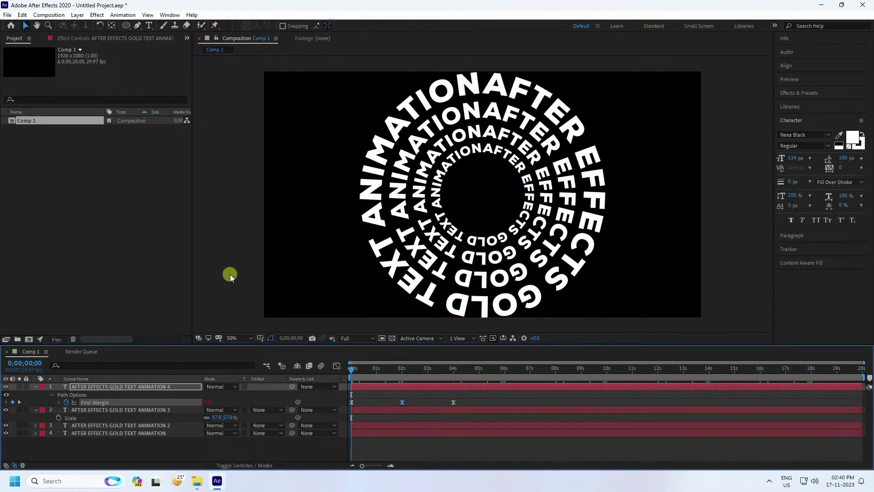
{"action": "key", "text": "space"}
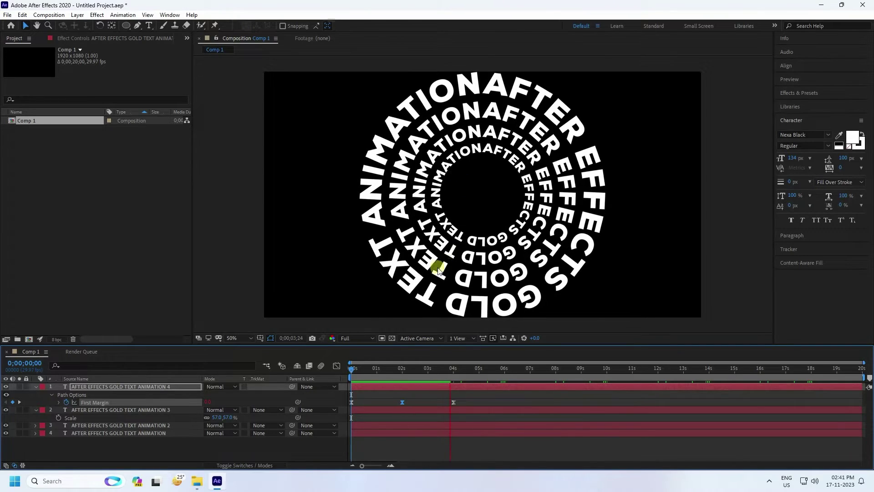
{"action": "left_click", "coordinate": [100, 386]}
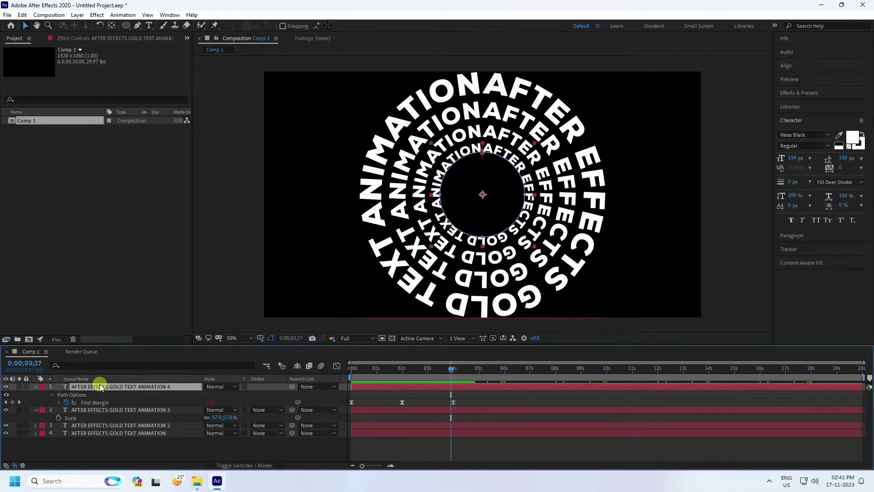
{"action": "key", "text": "ctrl+d"}
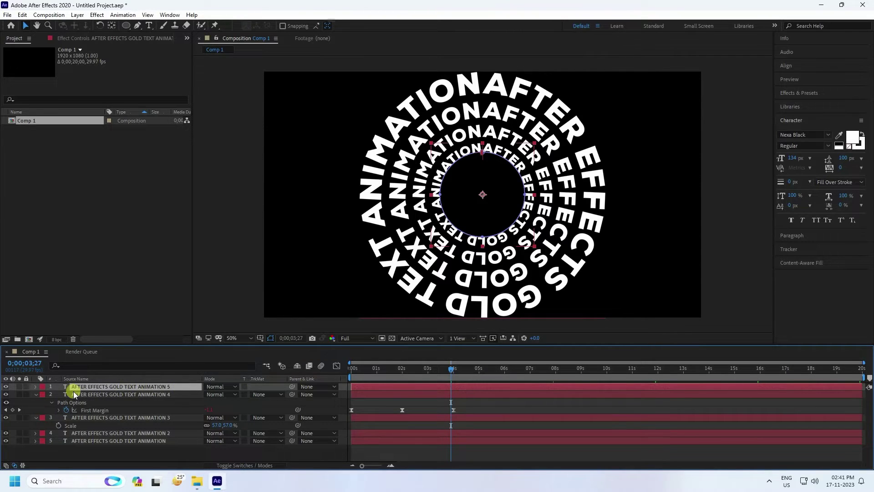
Change the First Margin value on the copied ring layer ANIMATION 5.
{"action": "key", "text": "u"}
{"action": "left_click", "coordinate": [6, 405]}
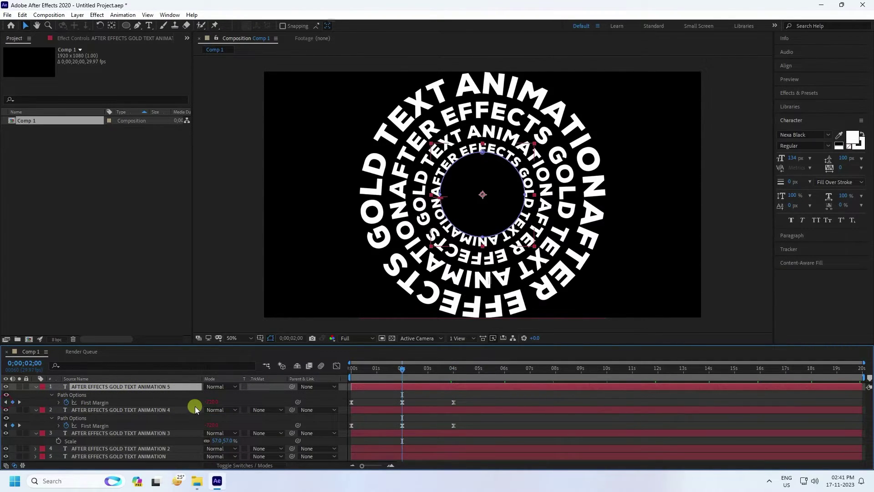
{"action": "left_click", "coordinate": [212, 402]}
{"action": "key", "text": "Return"}
Shrink the copied ring to 32% scale, checking it at 100% viewer zoom.
{"action": "left_click", "coordinate": [148, 388]}
{"action": "key", "text": "s"}
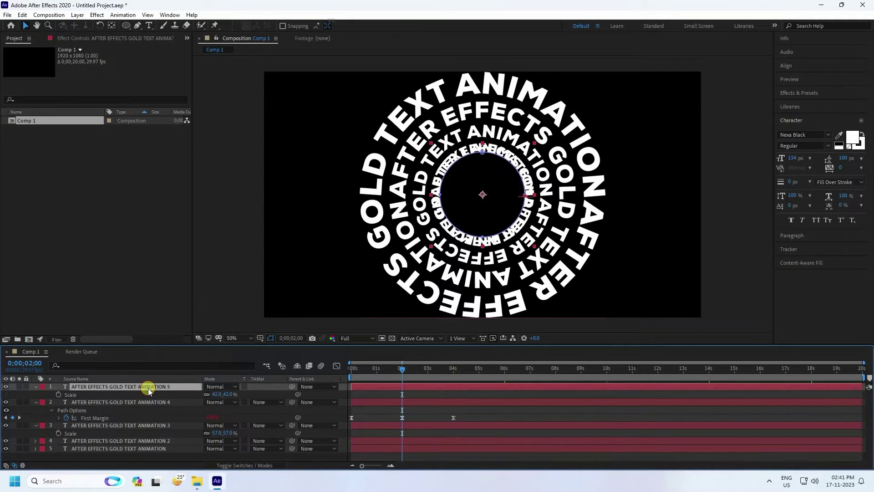
{"action": "left_click_drag", "start_coordinate": [216, 394], "coordinate": [212, 394]}
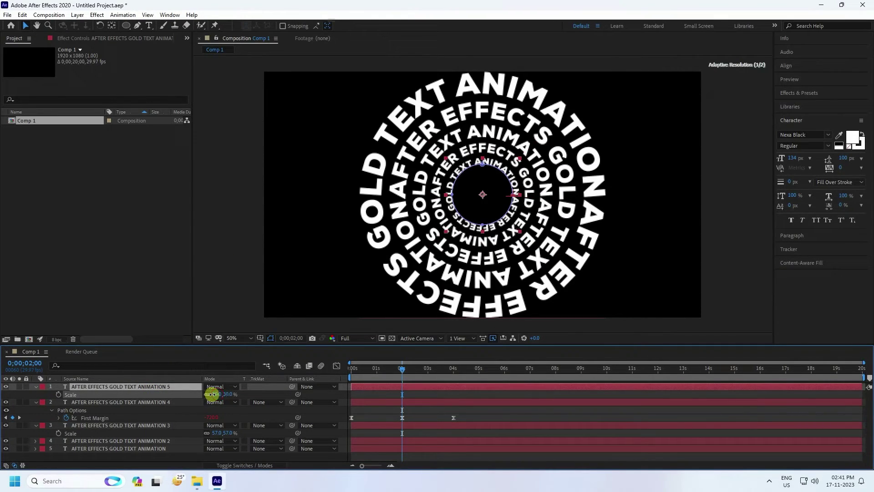
{"action": "left_click", "coordinate": [212, 395]}
{"action": "key", "text": "/"}
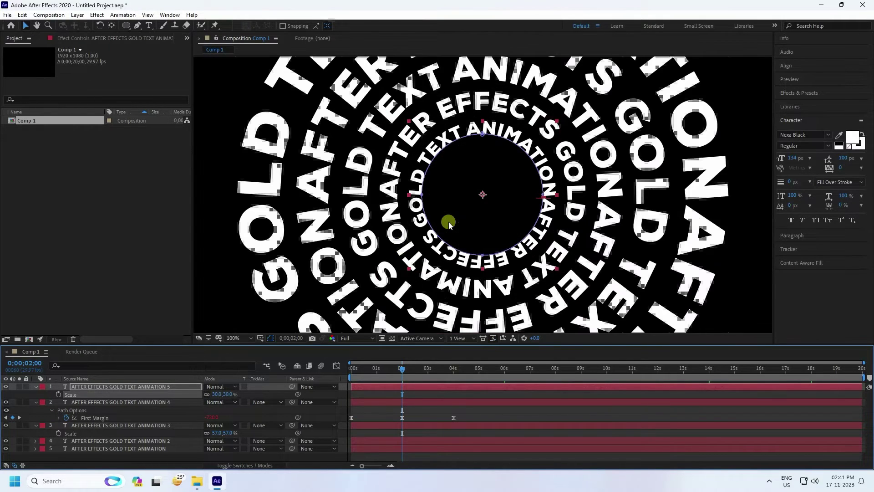
{"action": "left_click", "coordinate": [216, 395]}
{"action": "type", "text": "32"}
{"action": "key", "text": "Return"}
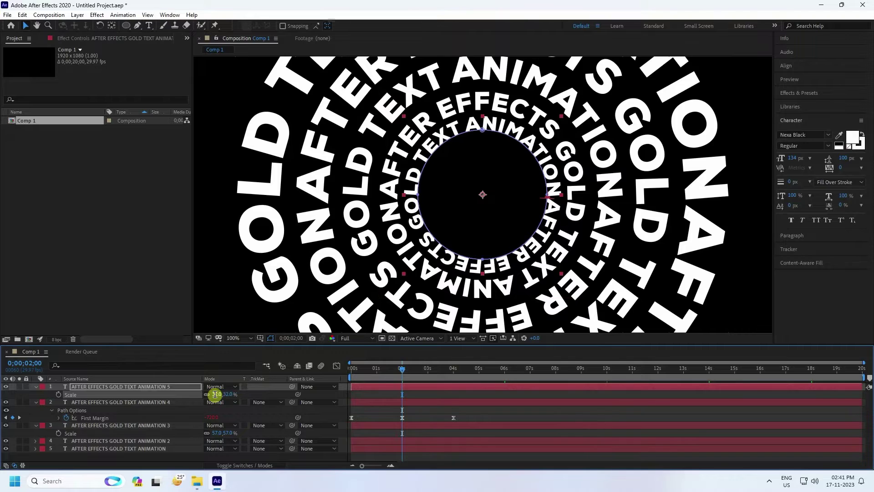
Refine the innermost ring's scale to 31% with the view back at 50%.
{"action": "key", "text": "comma"}
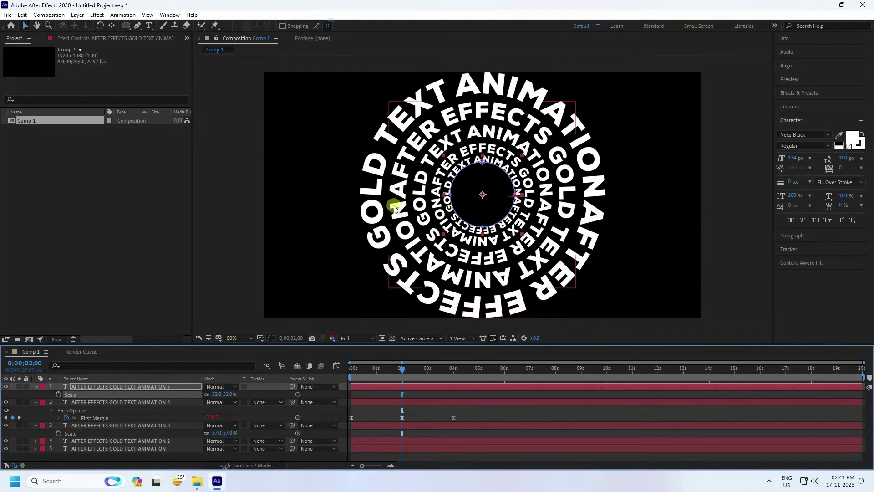
{"action": "left_click", "coordinate": [218, 395]}
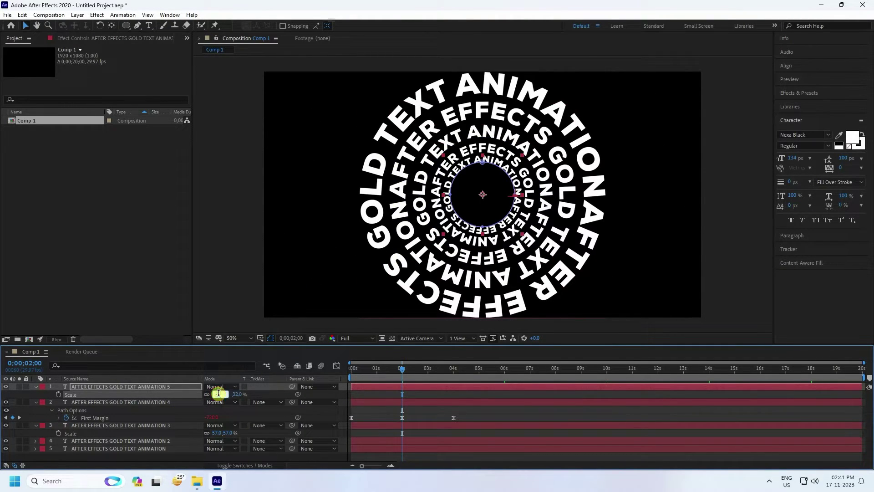
{"action": "type", "text": "31"}
{"action": "key", "text": "Return"}
{"action": "left_click", "coordinate": [240, 252]}
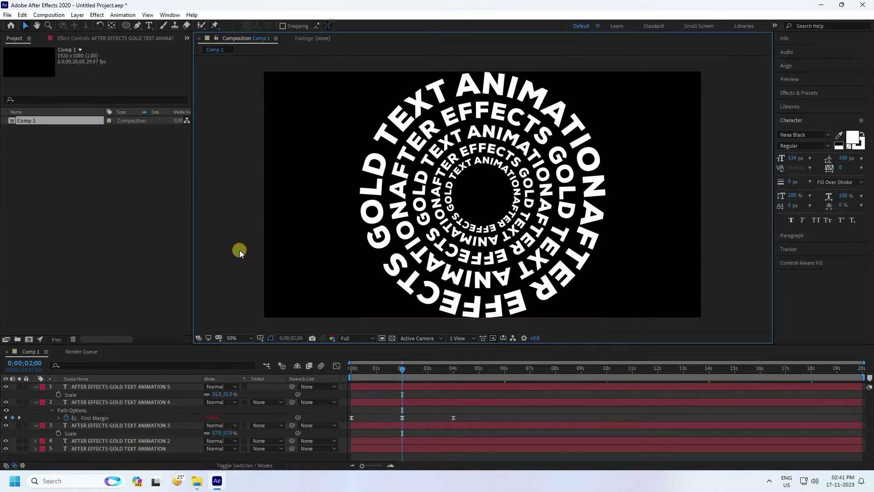
{"action": "left_click", "coordinate": [374, 157]}
Duplicate the outermost ring layer and place the copy below the original.
{"action": "left_click", "coordinate": [36, 387]}
{"action": "left_click", "coordinate": [36, 393]}
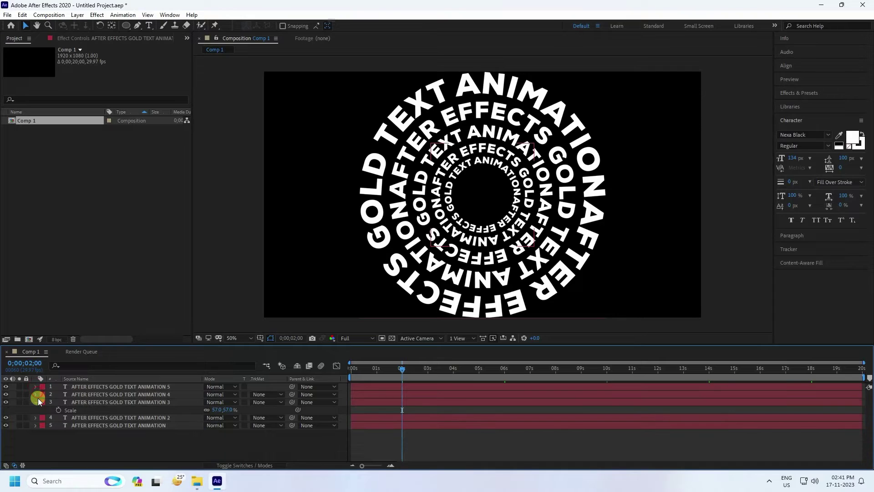
{"action": "left_click", "coordinate": [35, 402]}
{"action": "left_click", "coordinate": [104, 418]}
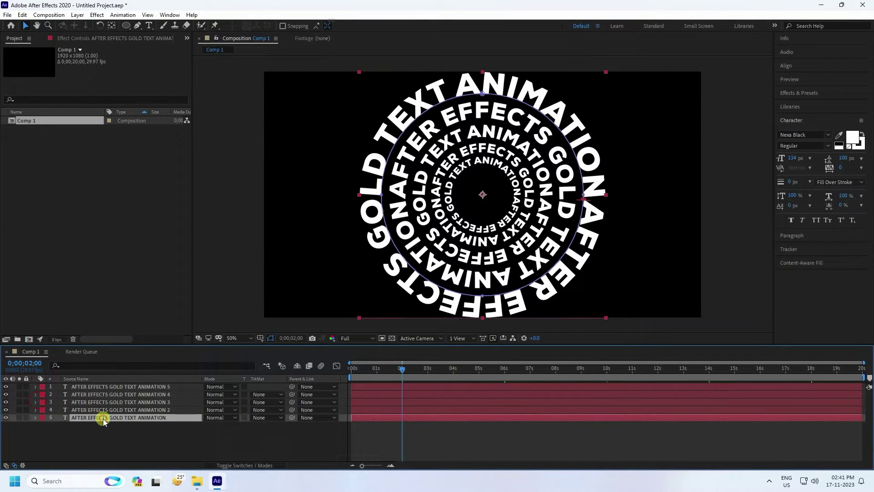
{"action": "key", "text": "ctrl+d"}
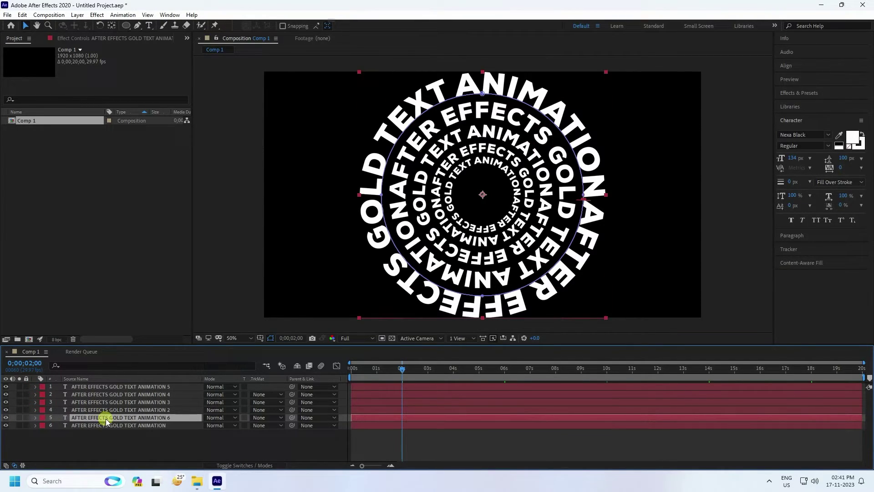
{"action": "left_click_drag", "start_coordinate": [106, 420], "coordinate": [107, 430]}
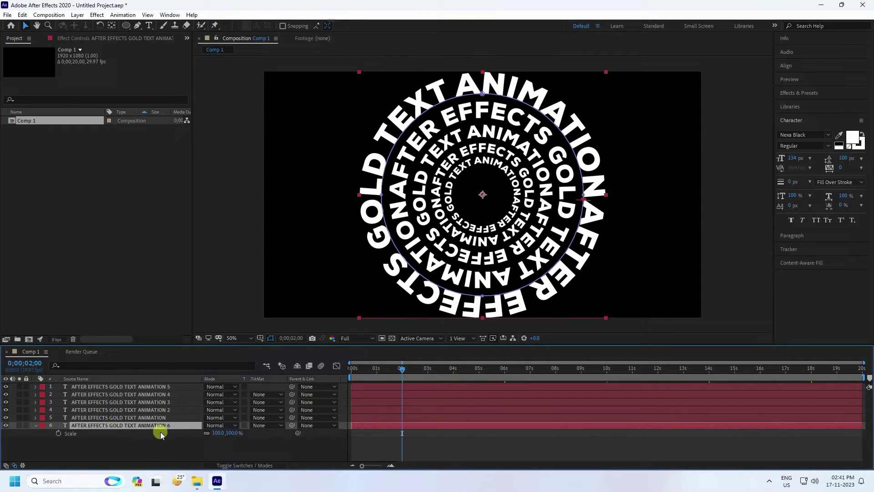
Scale the copy up to 127% and set its First Margin to -720.
{"action": "left_click_drag", "start_coordinate": [223, 433], "coordinate": [229, 431]}
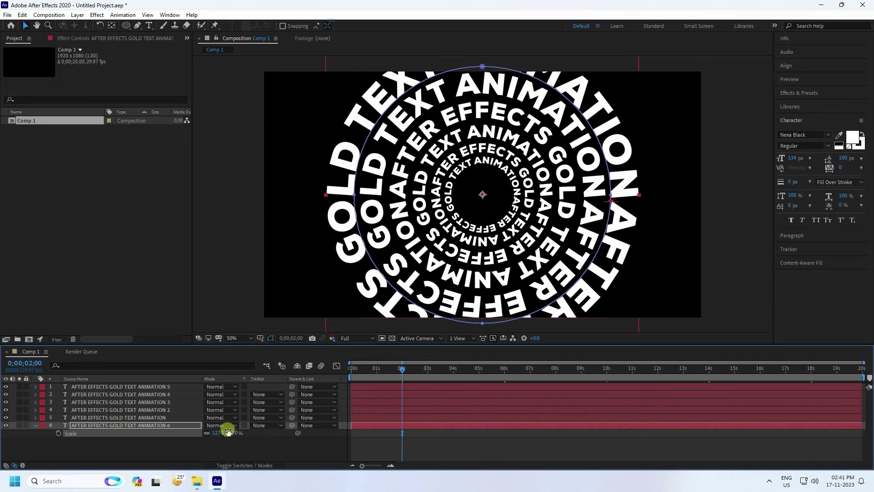
{"action": "left_click", "coordinate": [208, 433]}
{"action": "key", "text": "u"}
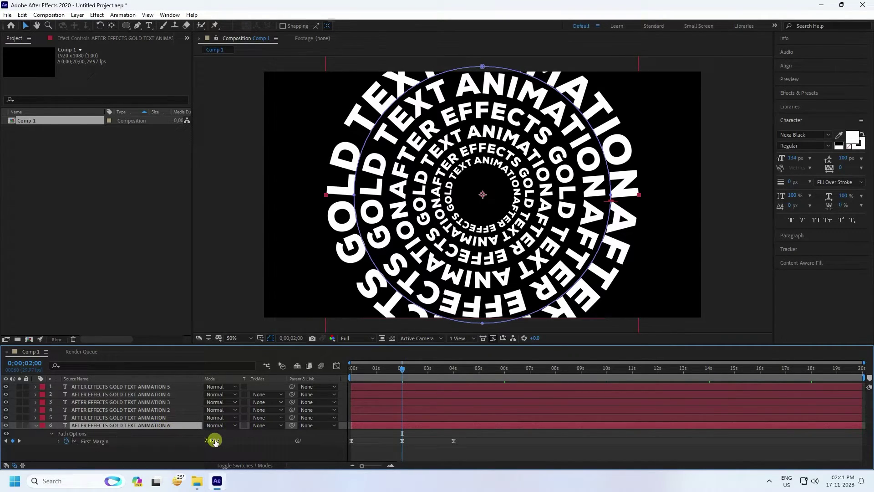
{"action": "left_click", "coordinate": [214, 441]}
{"action": "type", "text": "-720"}
{"action": "key", "text": "Return"}
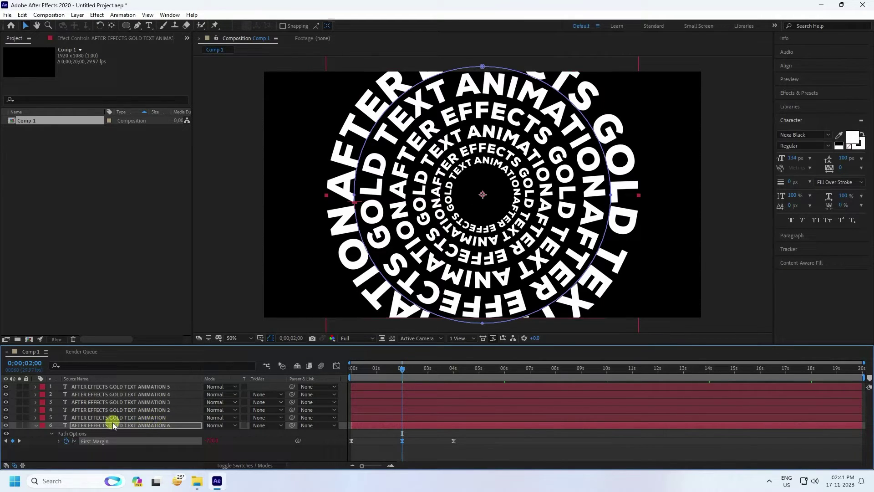
Rewind to the start and preview all six rings spinning.
{"action": "left_click", "coordinate": [36, 428]}
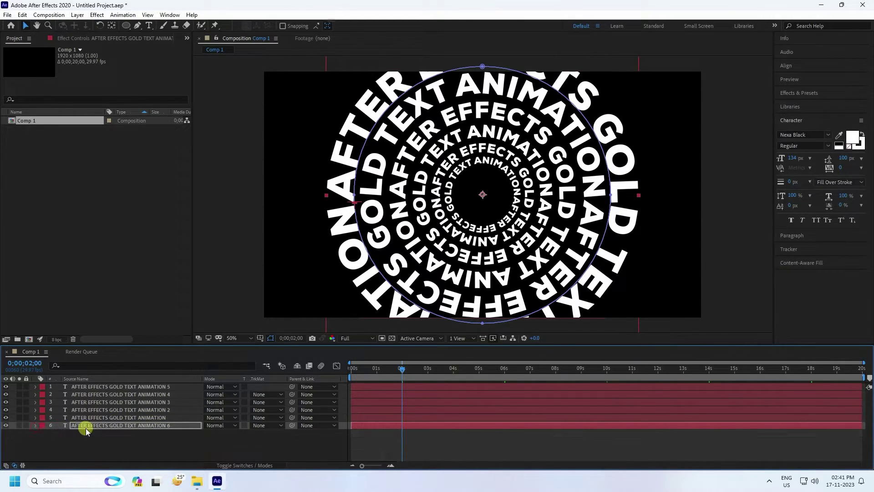
{"action": "left_click", "coordinate": [373, 121]}
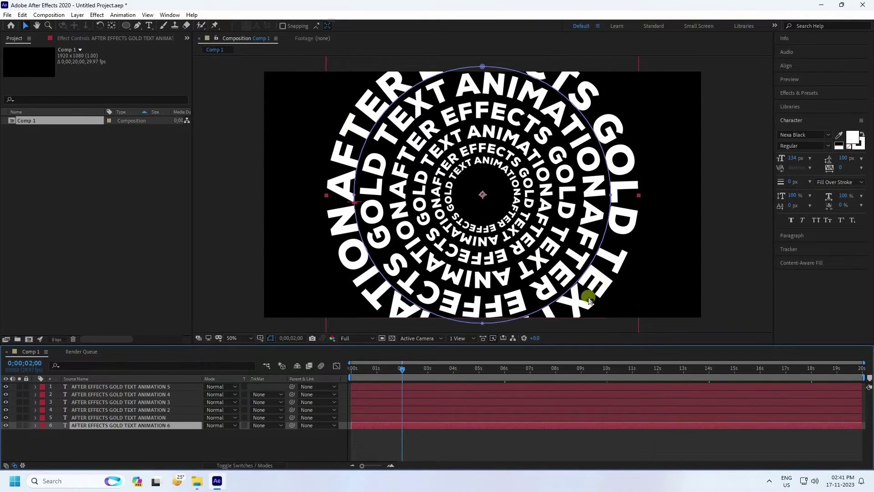
{"action": "left_click_drag", "start_coordinate": [401, 369], "coordinate": [295, 379]}
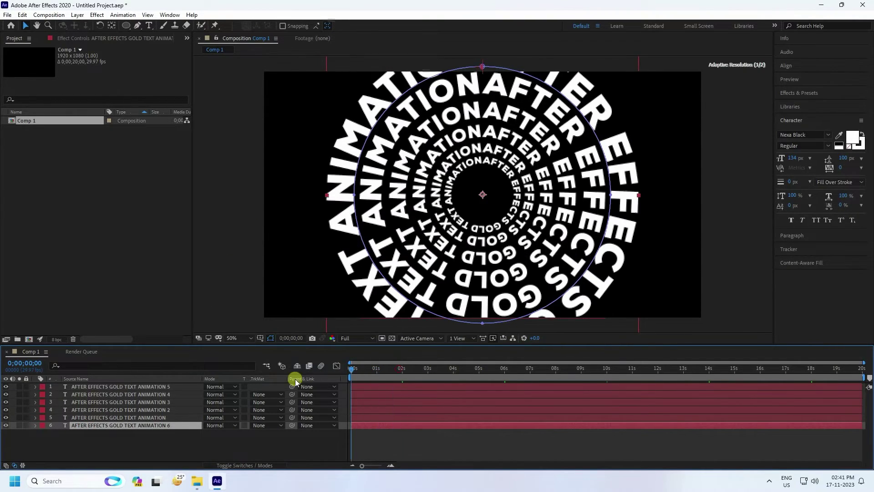
{"action": "key", "text": "space"}
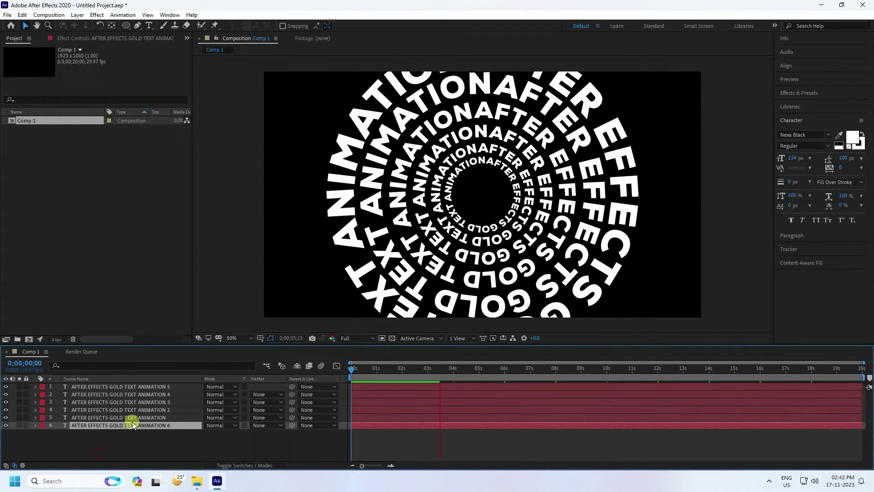
{"action": "left_click_drag", "start_coordinate": [102, 443], "coordinate": [149, 388]}
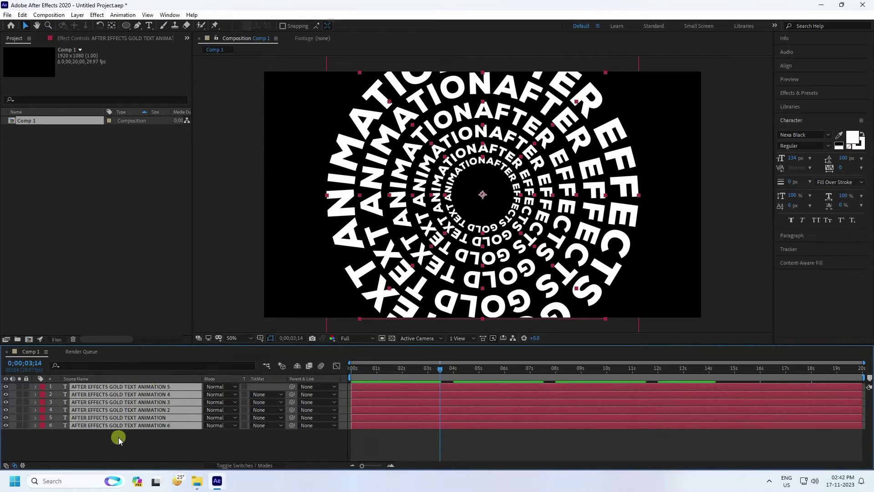
{"action": "right_click", "coordinate": [147, 410]}
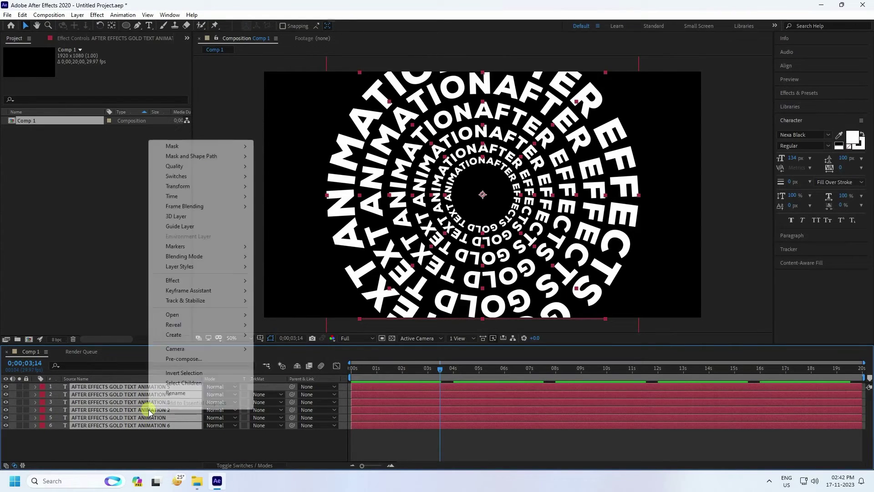
{"action": "left_click", "coordinate": [178, 361]}
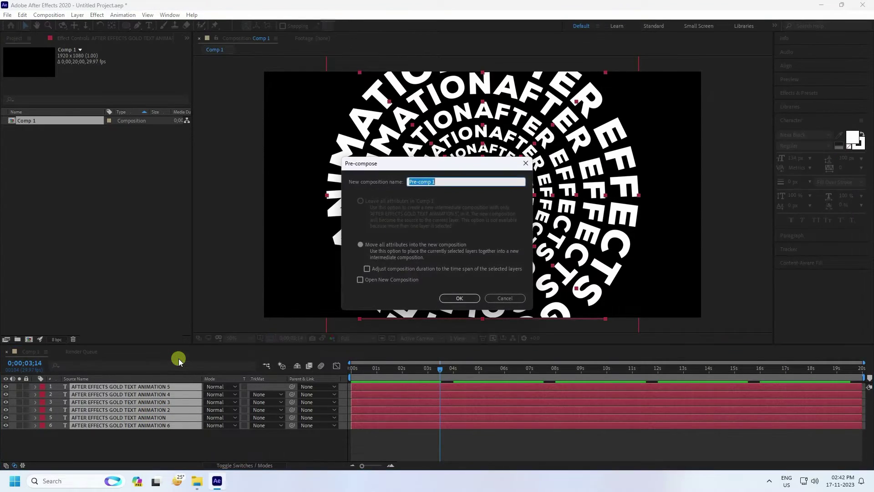
{"action": "type", "text": "TEXT"}
{"action": "left_click", "coordinate": [458, 298]}
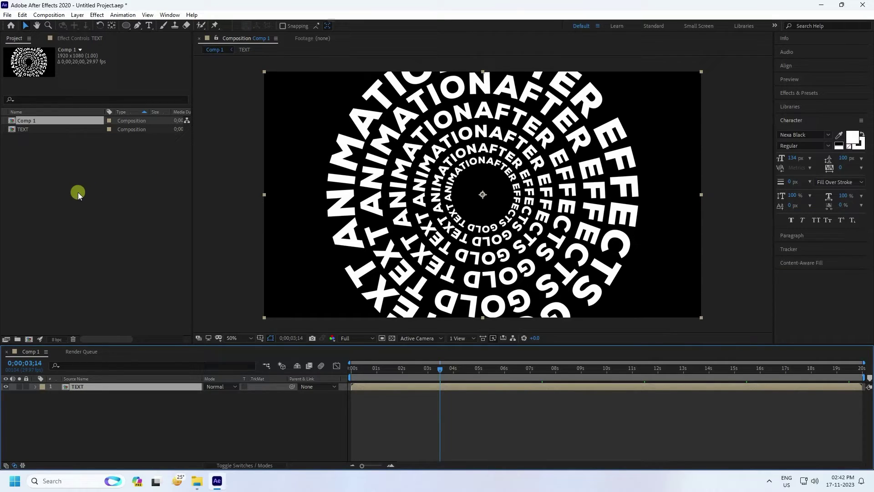
Import hdri_studio_3d.png, add it to Comp 1 below TEXT, and hide TEXT.
{"action": "right_click", "coordinate": [65, 187]}
{"action": "mouse_move", "coordinate": [133, 234]}
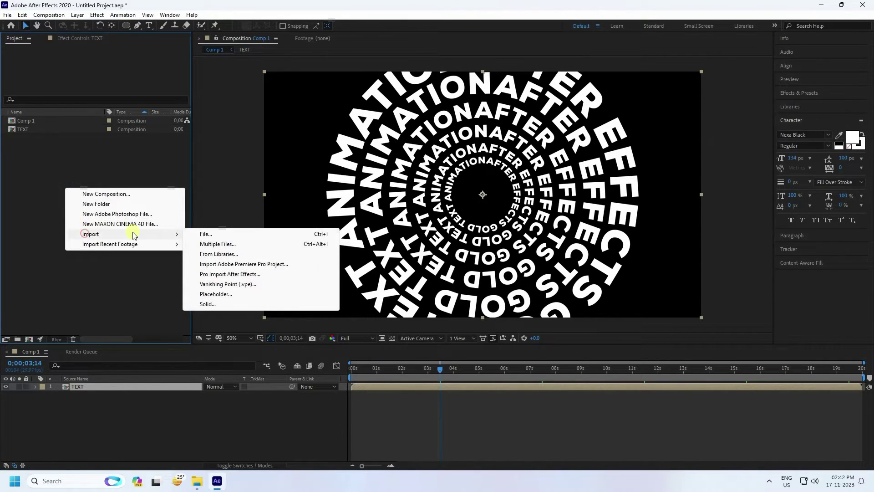
{"action": "left_click", "coordinate": [204, 234]}
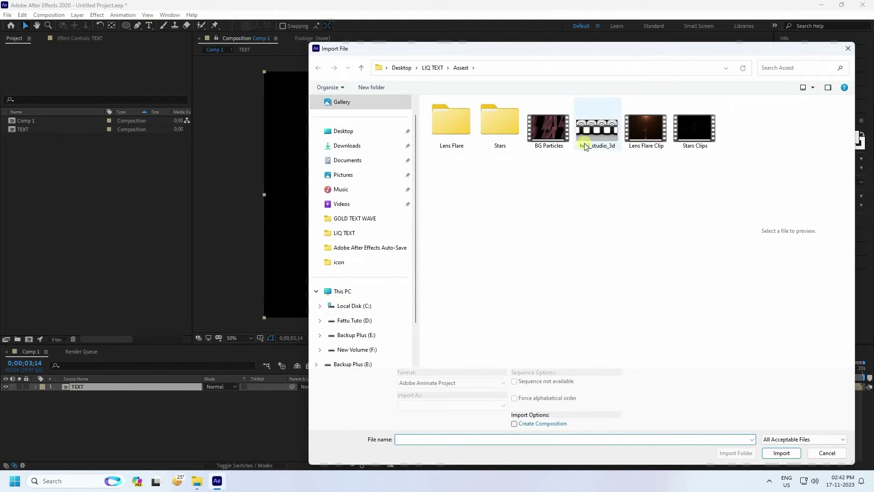
{"action": "left_click", "coordinate": [585, 146]}
{"action": "left_click", "coordinate": [782, 453]}
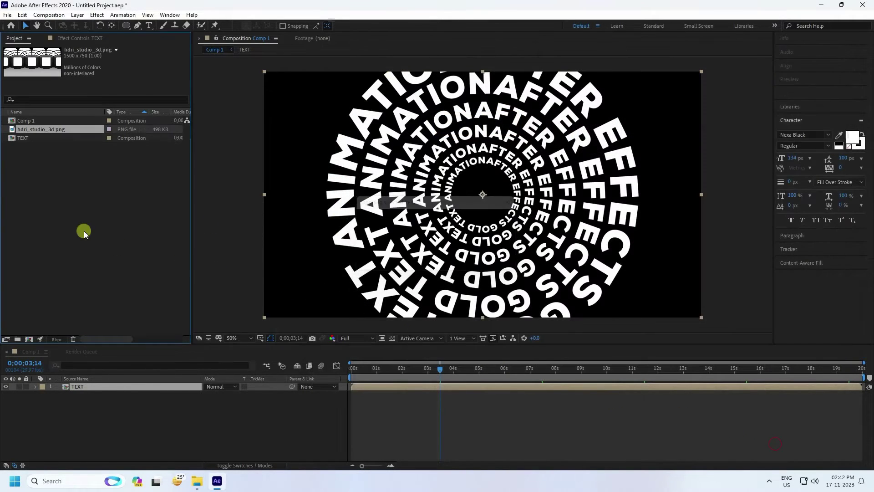
{"action": "left_click_drag", "start_coordinate": [38, 129], "coordinate": [97, 404]}
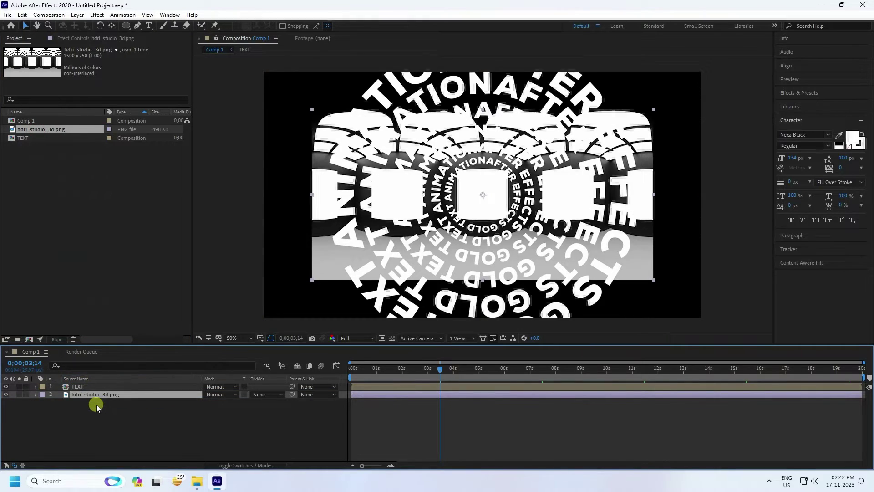
{"action": "left_click", "coordinate": [6, 388]}
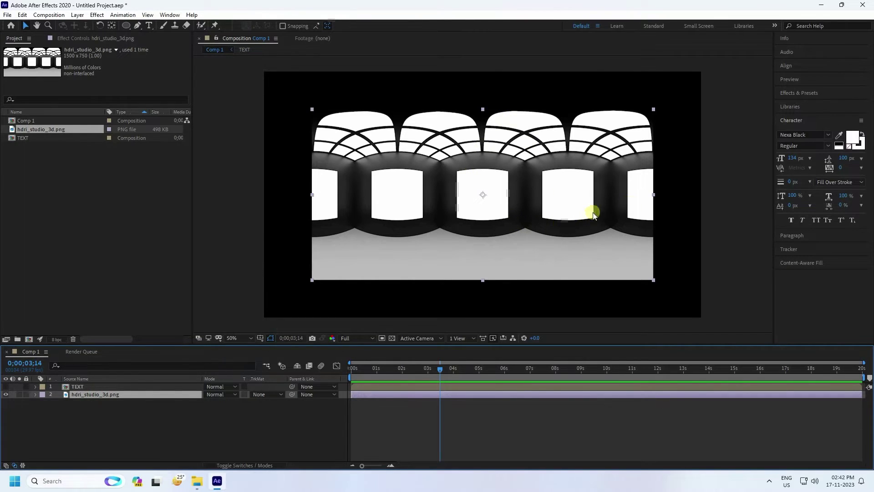
Apply Motion Tile to the HDRI layer with Output Width and Height of 55.
{"action": "left_click", "coordinate": [791, 92]}
{"action": "left_click", "coordinate": [801, 107]}
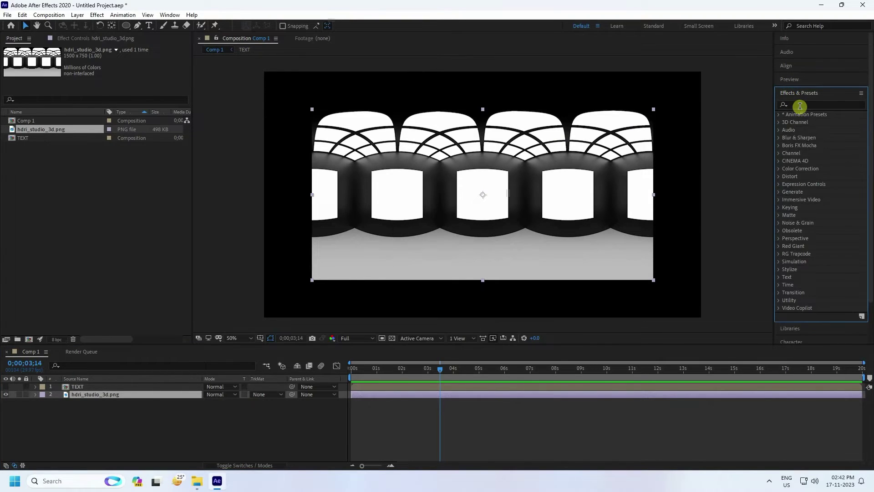
{"action": "type", "text": "motion"}
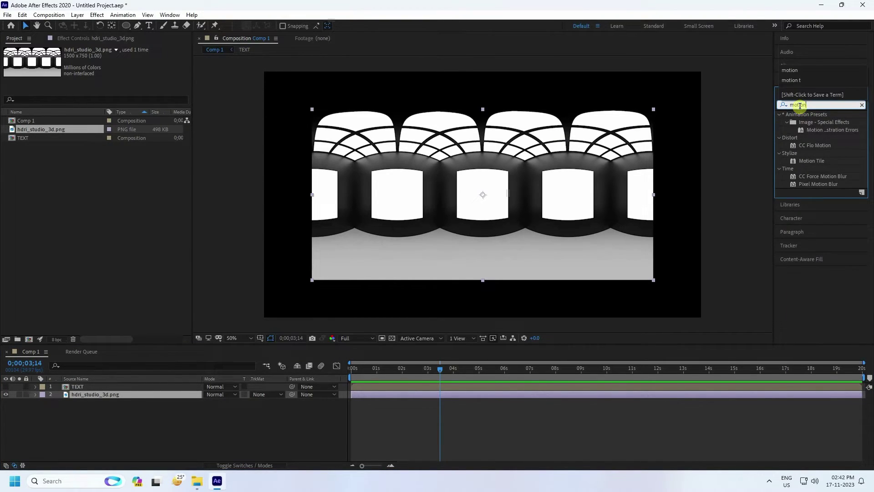
{"action": "left_click_drag", "start_coordinate": [802, 161], "coordinate": [144, 397]}
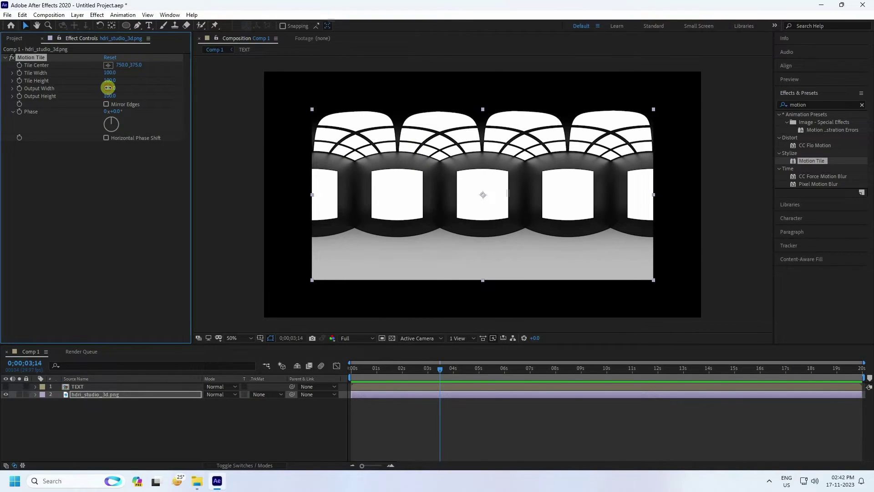
{"action": "left_click_drag", "start_coordinate": [108, 87], "coordinate": [107, 88]}
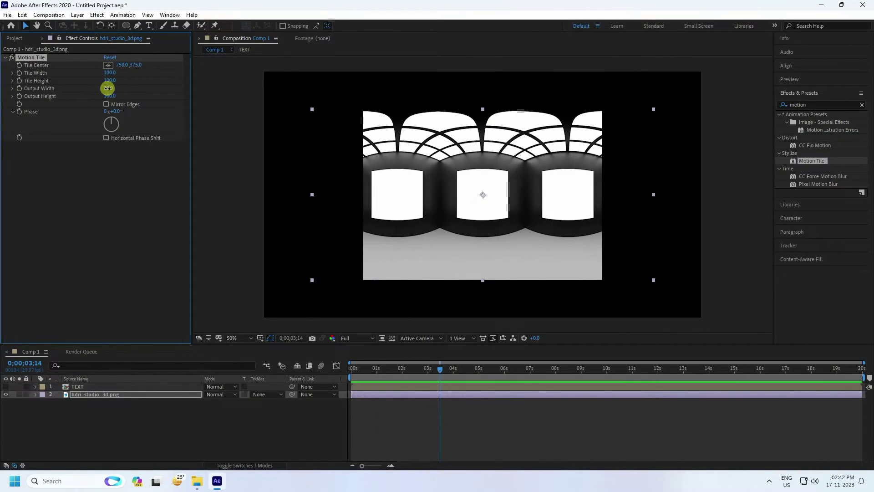
{"action": "left_click", "coordinate": [107, 88]}
{"action": "type", "text": "55"}
{"action": "key", "text": "Tab"}
{"action": "type", "text": "55"}
{"action": "key", "text": "Return"}
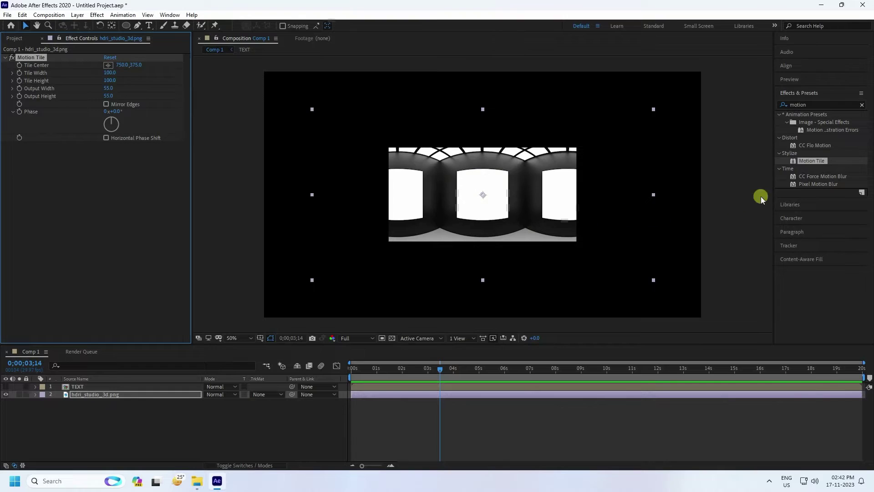
Add a second Motion Tile with Output Width and Height of 300, then rewind.
{"action": "left_click_drag", "start_coordinate": [818, 164], "coordinate": [122, 168]}
{"action": "left_click", "coordinate": [109, 174]}
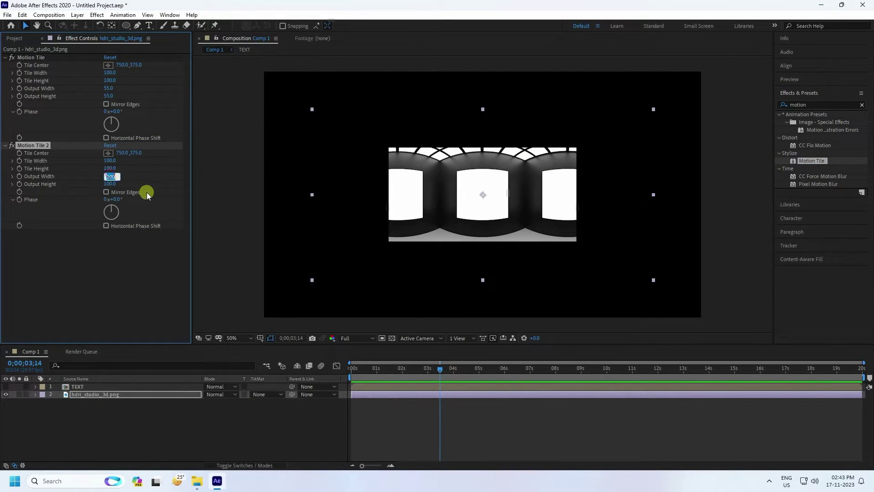
{"action": "type", "text": "300"}
{"action": "key", "text": "Tab"}
{"action": "type", "text": "300"}
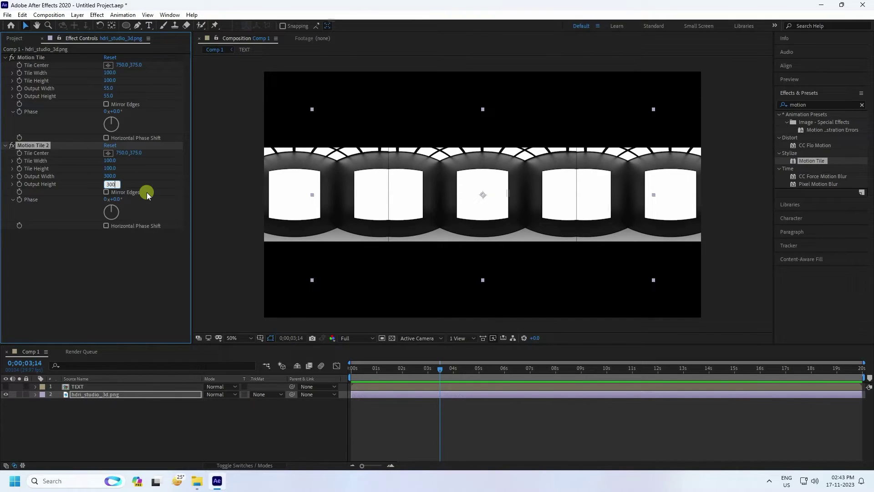
{"action": "key", "text": "Return"}
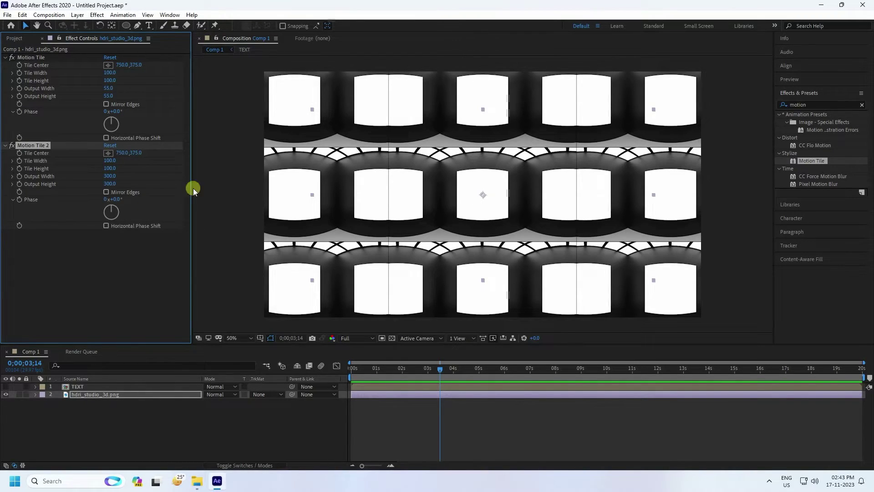
{"action": "left_click_drag", "start_coordinate": [438, 370], "coordinate": [350, 369]}
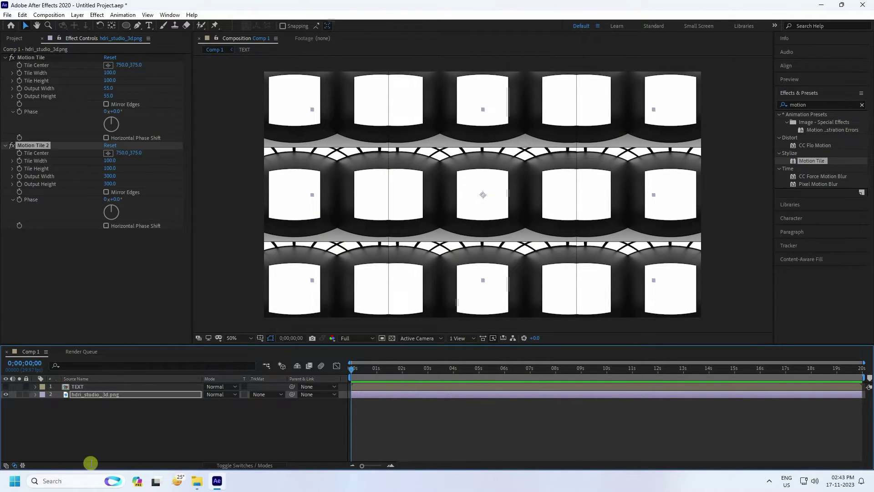
Show TEXT again and set the HDRI layer's track matte to Alpha Matte TEXT.
{"action": "left_click", "coordinate": [264, 392]}
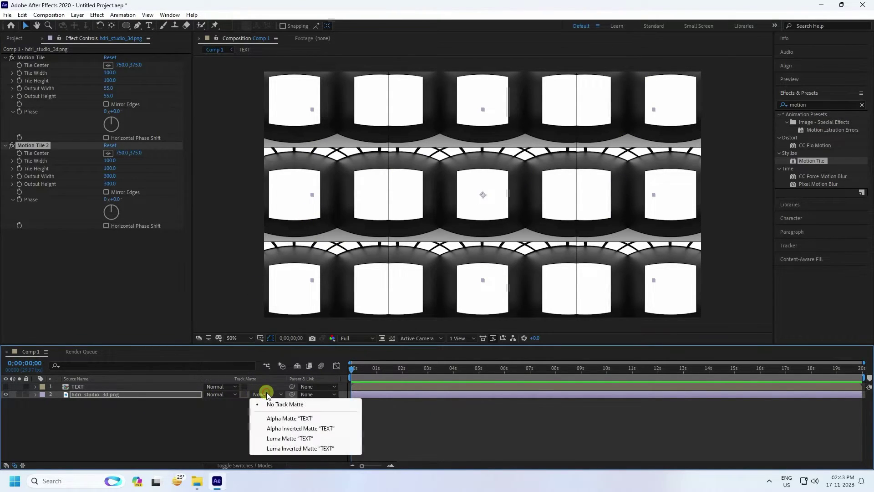
{"action": "left_click", "coordinate": [10, 410]}
{"action": "left_click", "coordinate": [6, 388]}
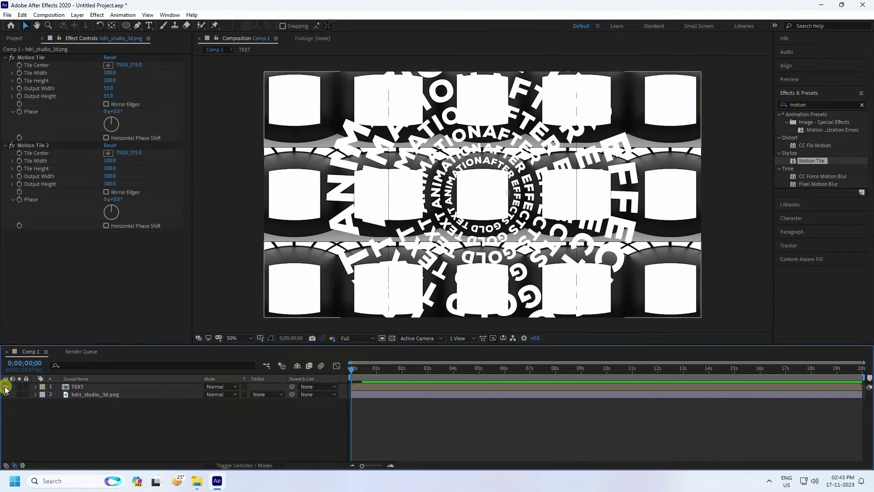
{"action": "left_click", "coordinate": [265, 395]}
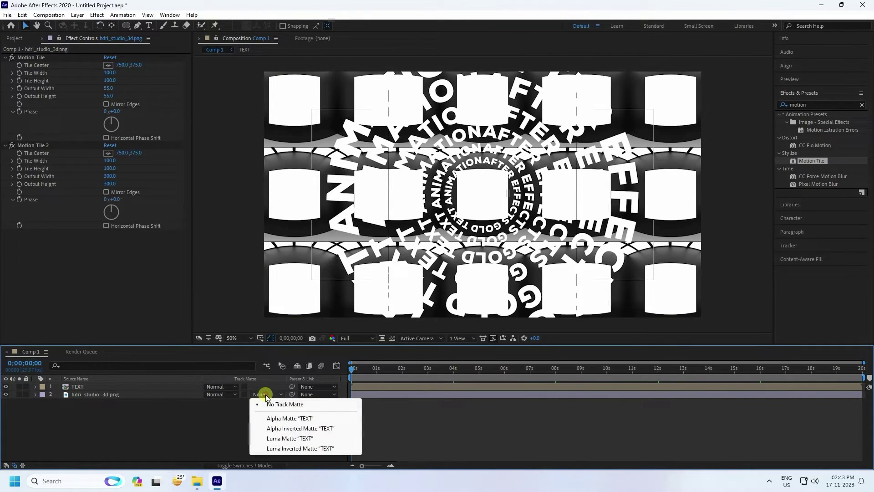
{"action": "left_click", "coordinate": [279, 420]}
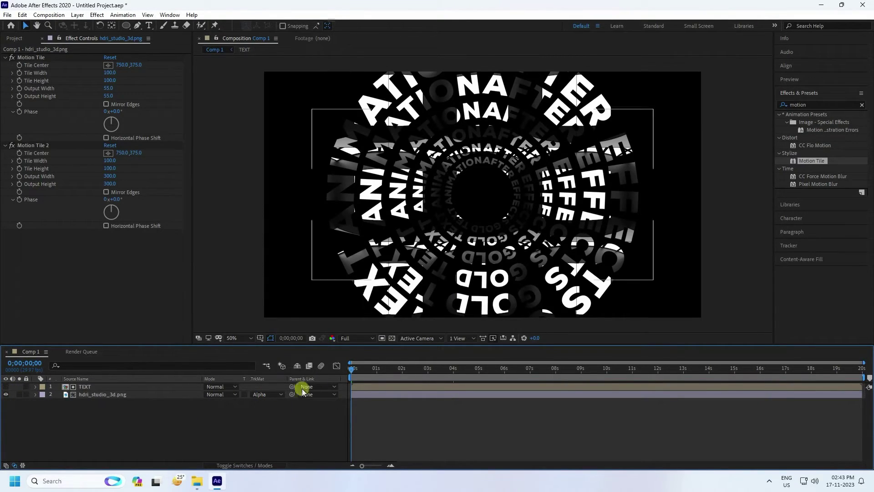
Preview the composition, fit it to a taller viewer, and collapse both Motion Tiles.
{"action": "left_click", "coordinate": [805, 83]}
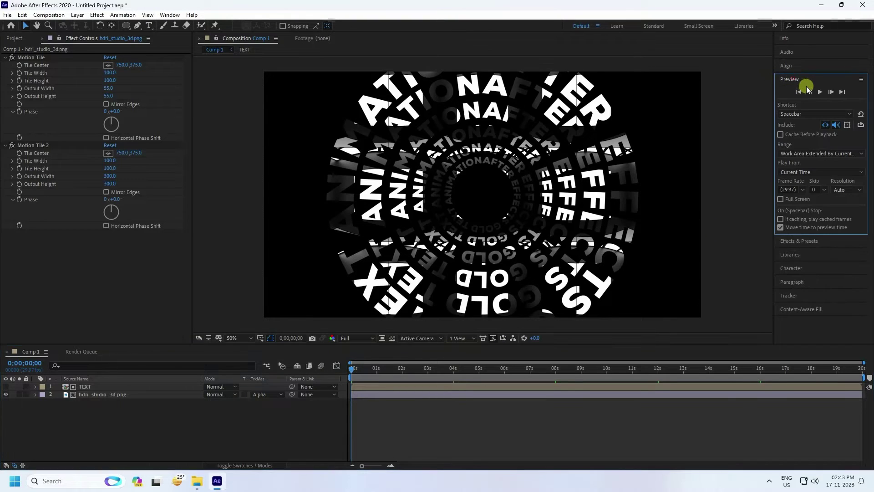
{"action": "left_click", "coordinate": [820, 91]}
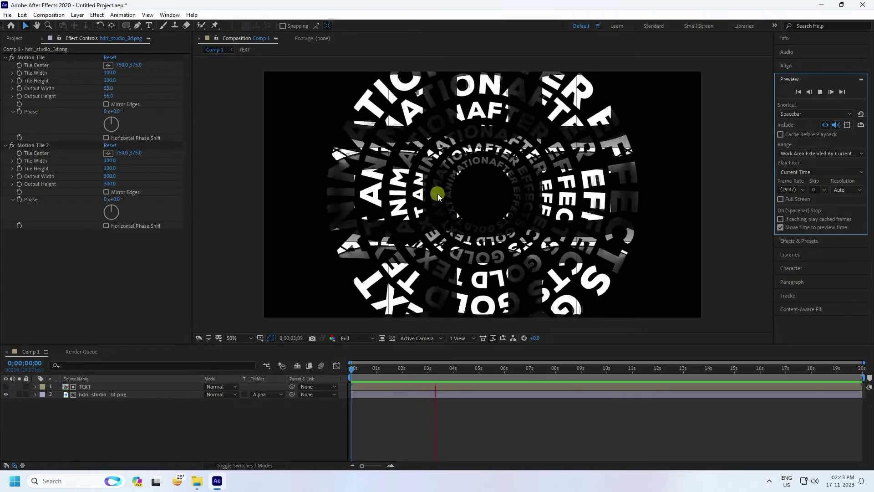
{"action": "left_click_drag", "start_coordinate": [247, 344], "coordinate": [242, 370]}
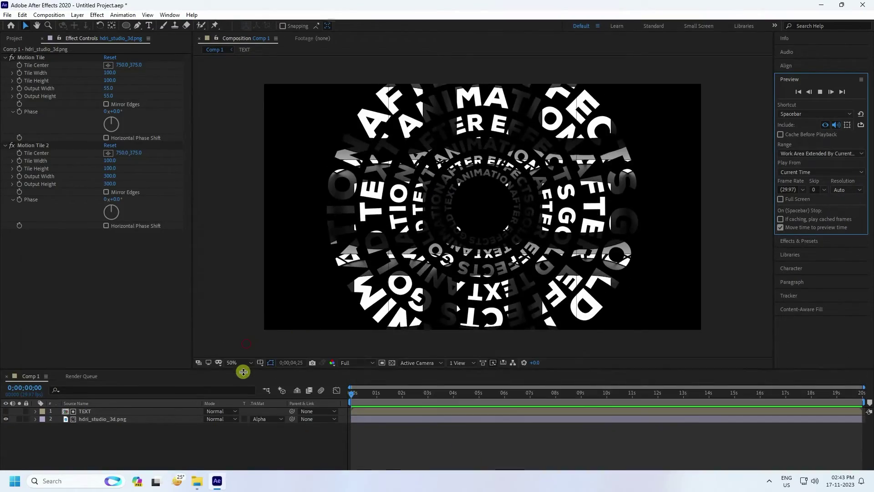
{"action": "left_click", "coordinate": [241, 365]}
{"action": "left_click", "coordinate": [256, 214]}
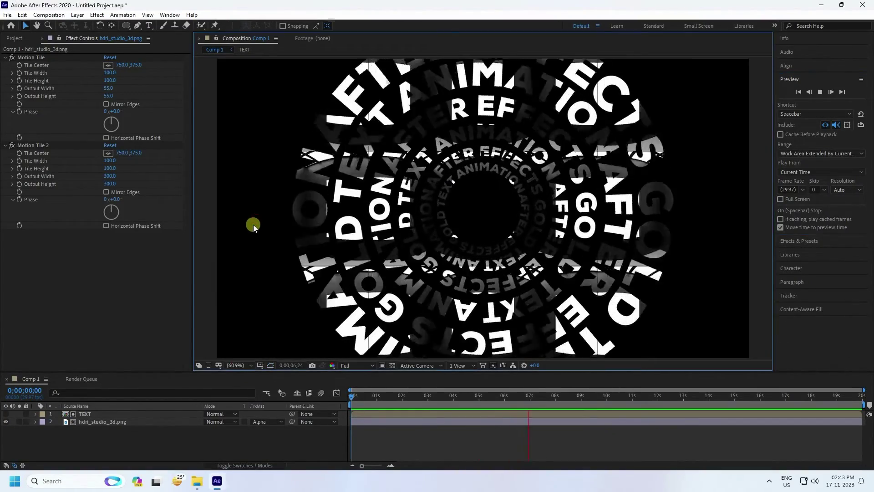
{"action": "left_click", "coordinate": [7, 58]}
{"action": "left_click", "coordinate": [7, 65]}
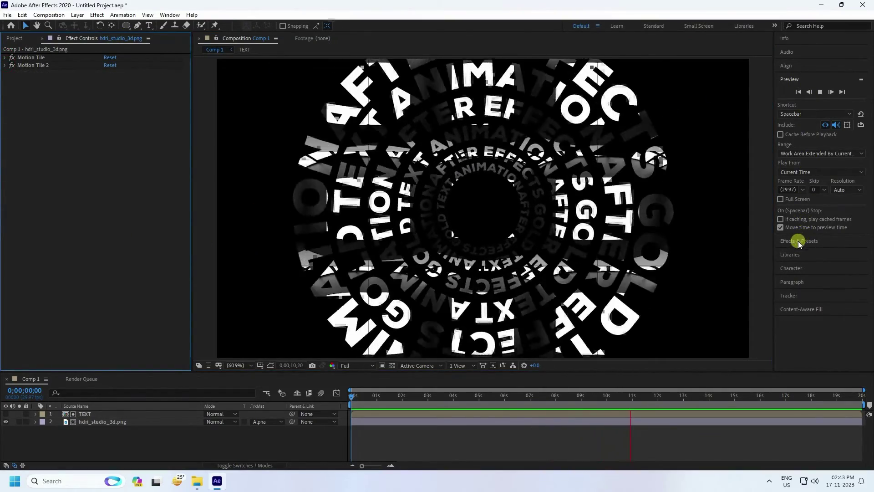
{"action": "left_click", "coordinate": [799, 241]}
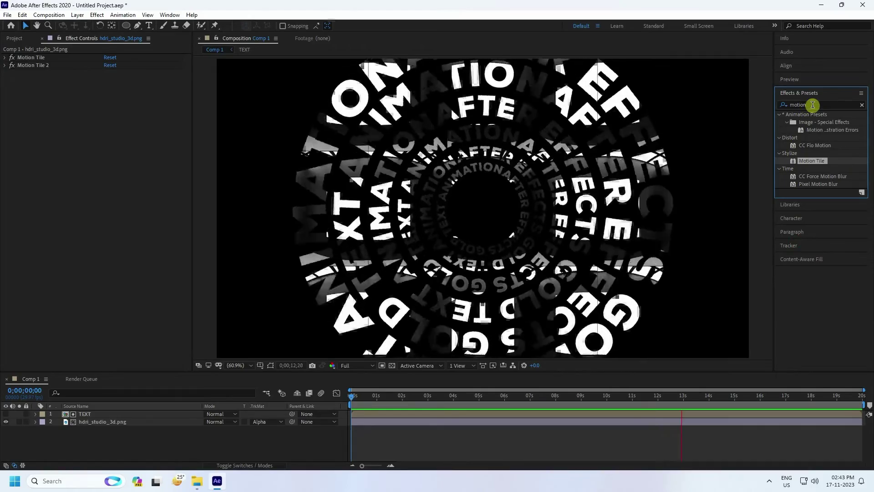
Apply CC Glass to hdri_studio_3d.png and move to frame 0;00;02;11.
{"action": "double_click", "coordinate": [813, 106]}
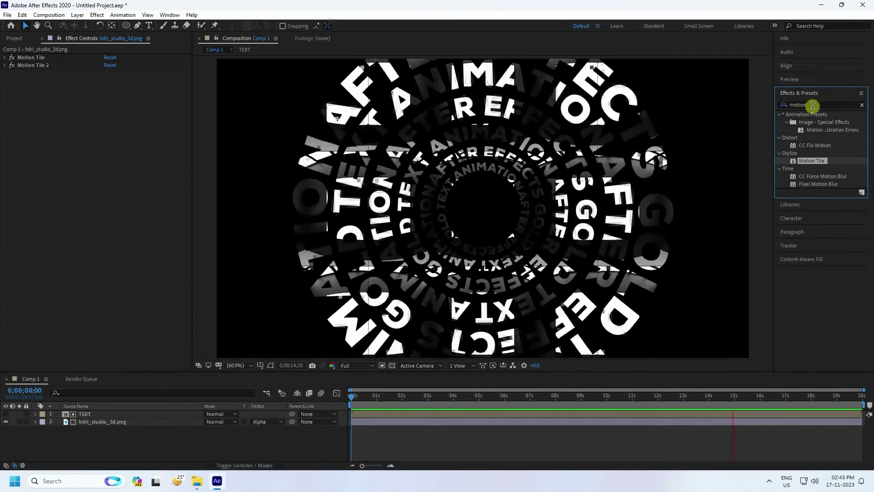
{"action": "type", "text": "cc gl"}
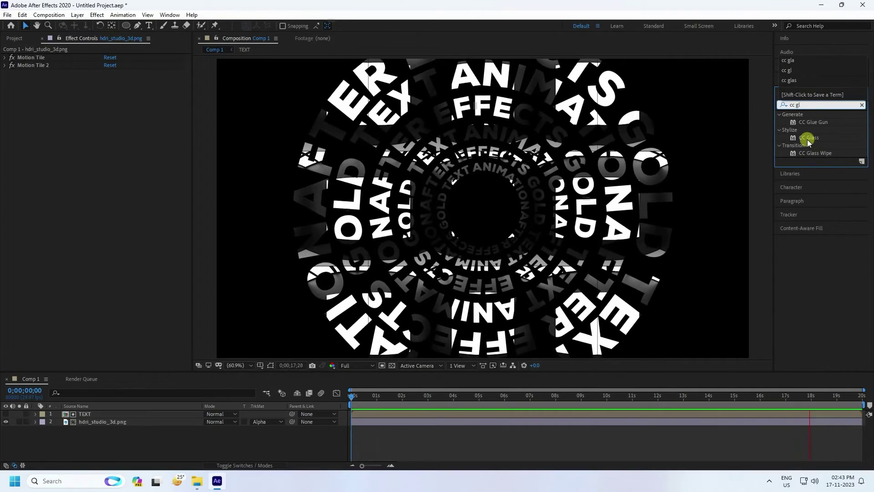
{"action": "left_click_drag", "start_coordinate": [807, 138], "coordinate": [111, 420]}
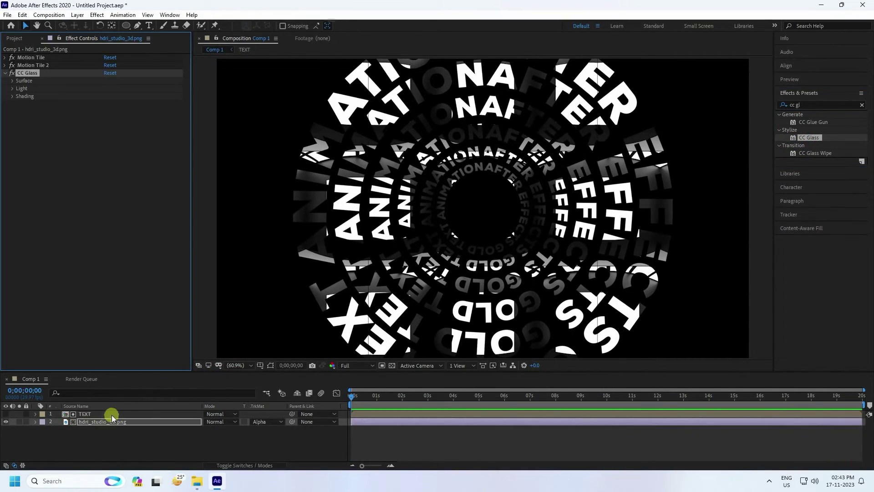
{"action": "left_click", "coordinate": [412, 393]}
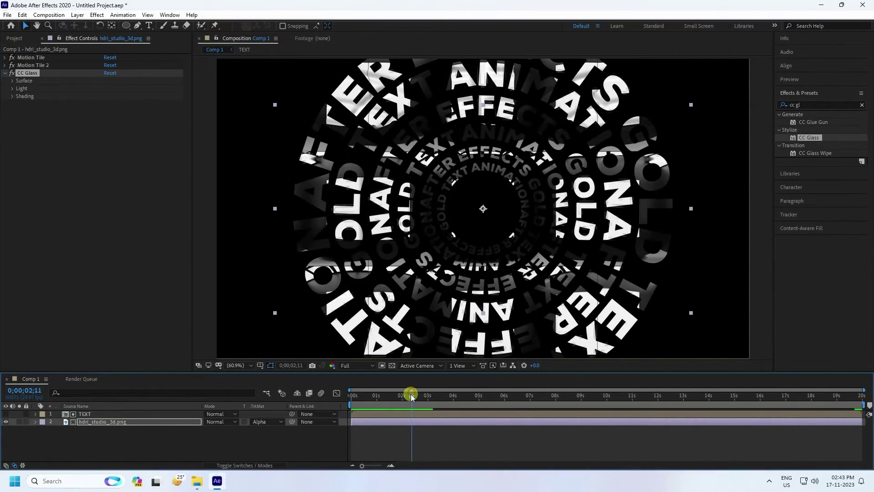
Set CC Glass's Bump Map to the TEXT layer and its Height to 100.
{"action": "left_click", "coordinate": [12, 81]}
{"action": "left_click", "coordinate": [121, 88]}
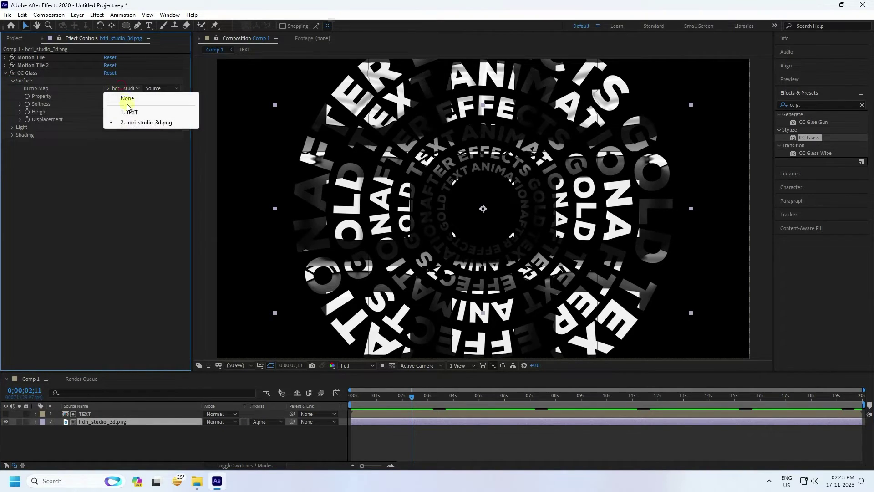
{"action": "left_click", "coordinate": [127, 109]}
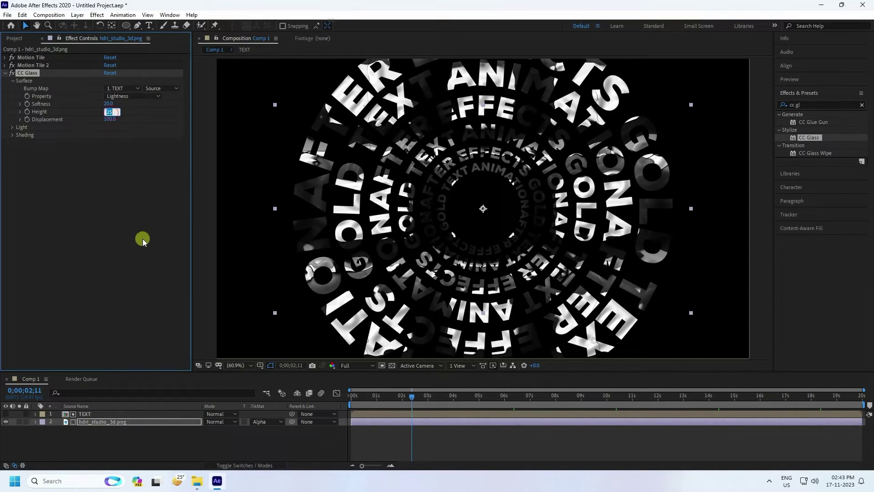
{"action": "type", "text": "100"}
{"action": "key", "text": "Return"}
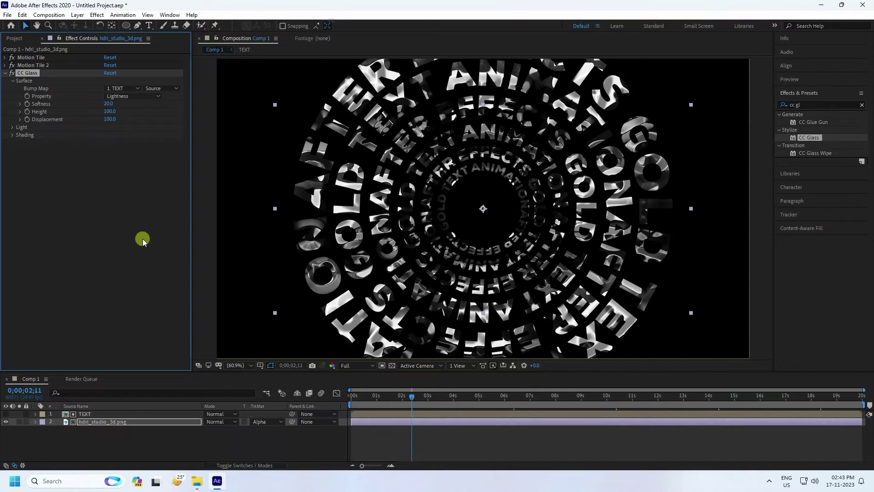
{"action": "scroll", "coordinate": [256, 191], "scroll_direction": "up", "scroll_amount": 2}
{"action": "left_click_drag", "start_coordinate": [260, 195], "coordinate": [371, 195]}
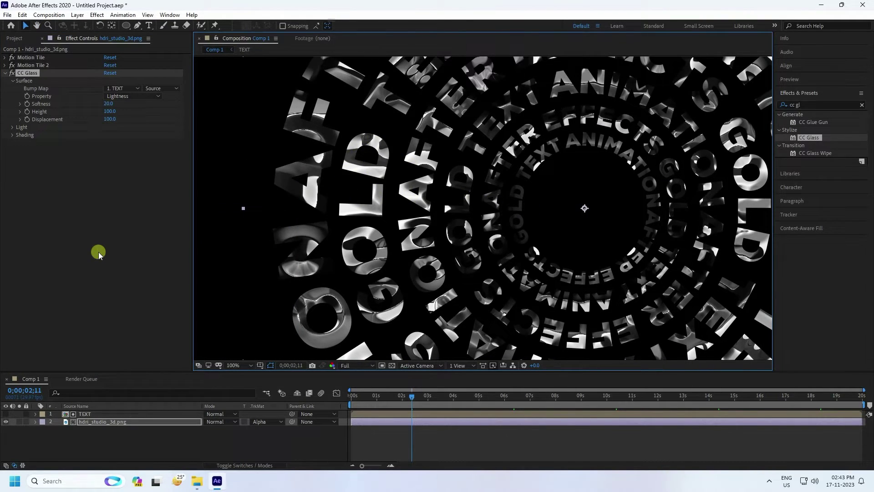
Add Turbulent Displace and CC Blobbylize to the chrome layer.
{"action": "left_click", "coordinate": [796, 106]}
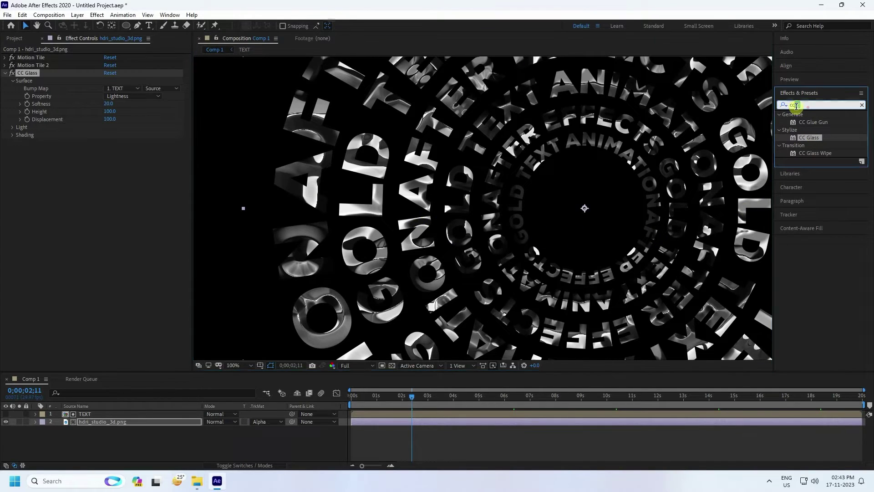
{"action": "type", "text": "tur"}
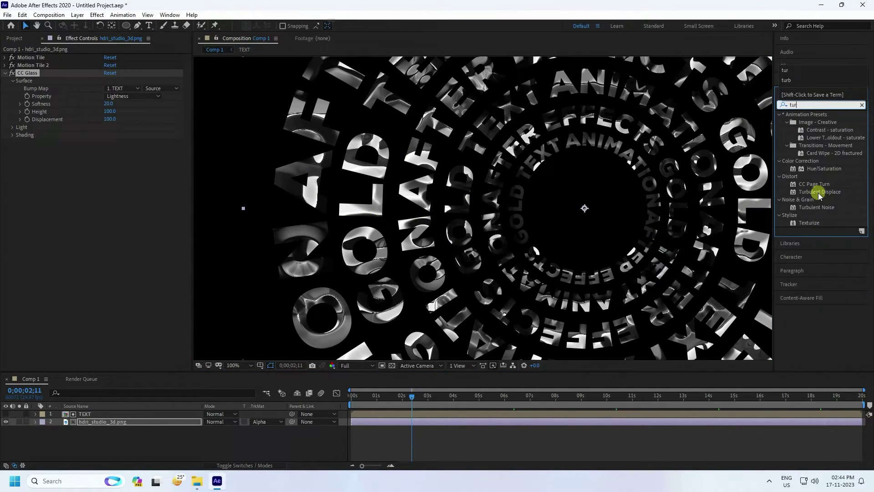
{"action": "left_click_drag", "start_coordinate": [820, 193], "coordinate": [169, 216]}
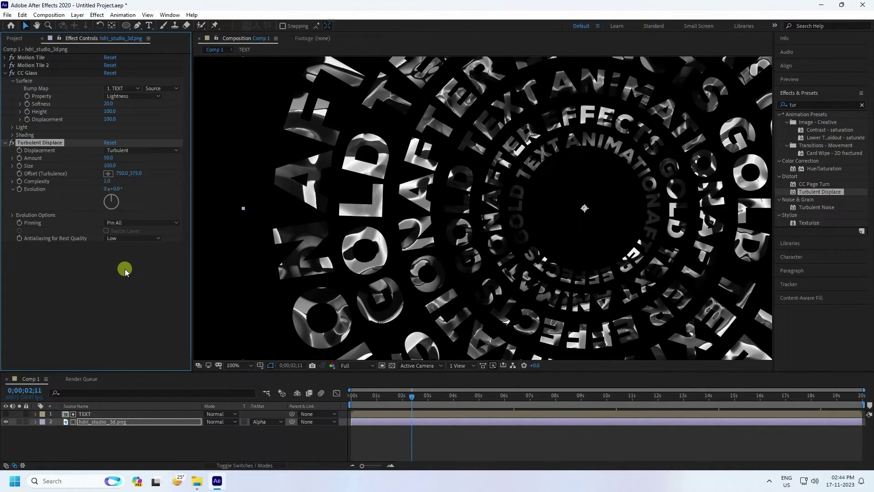
{"action": "left_click", "coordinate": [811, 105]}
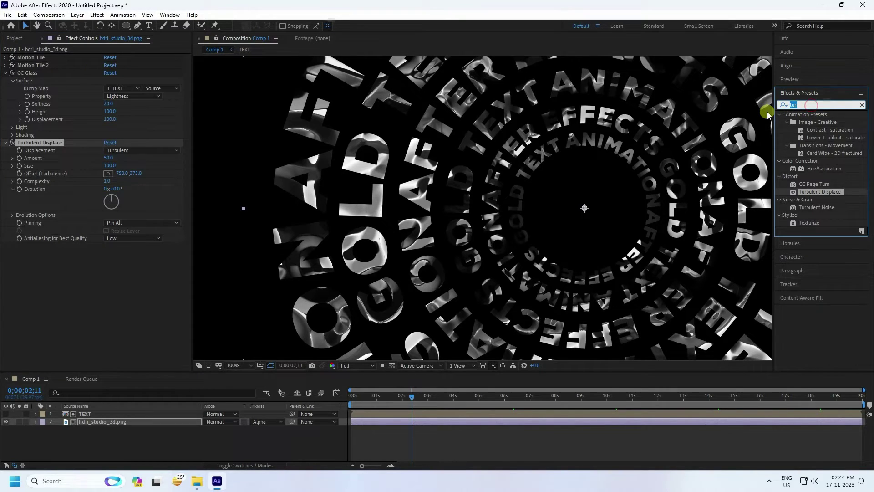
{"action": "type", "text": "cc bl"}
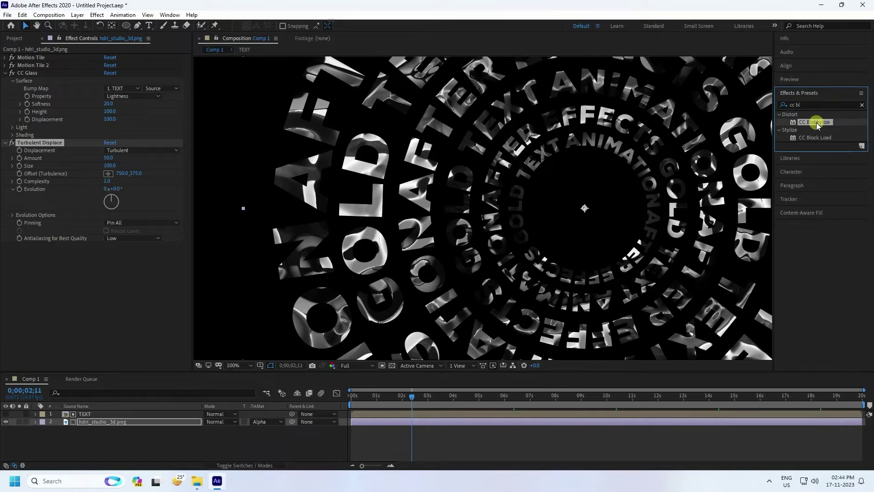
{"action": "left_click_drag", "start_coordinate": [818, 125], "coordinate": [83, 293]}
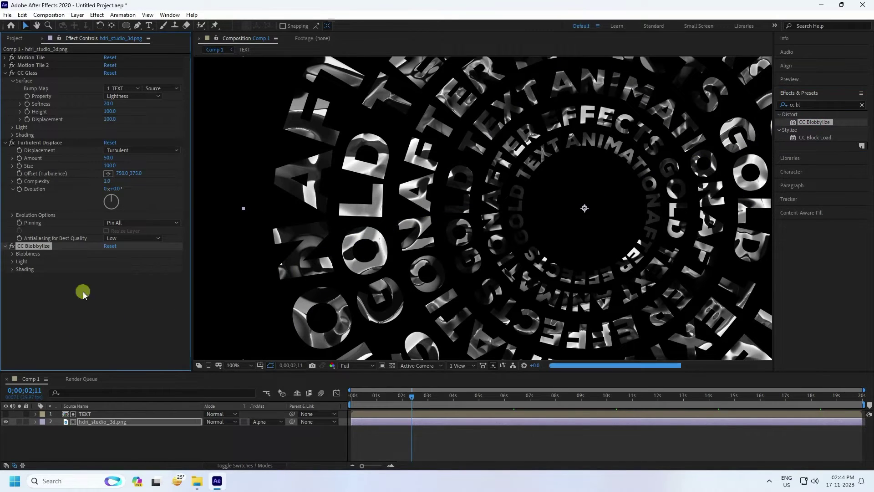
Set CC Blobbylize's Blob Layer to TEXT, Softness 10 and Cut Away 0.
{"action": "left_click", "coordinate": [12, 254]}
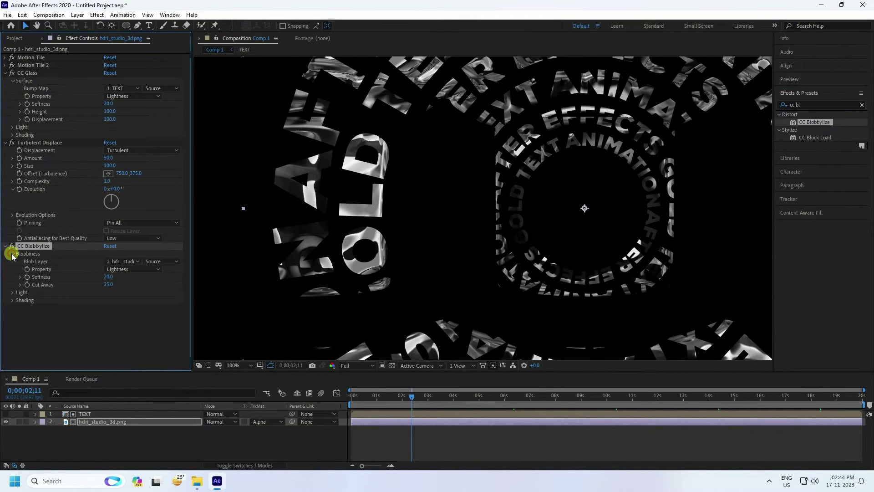
{"action": "left_click", "coordinate": [131, 261]}
{"action": "left_click", "coordinate": [130, 285]}
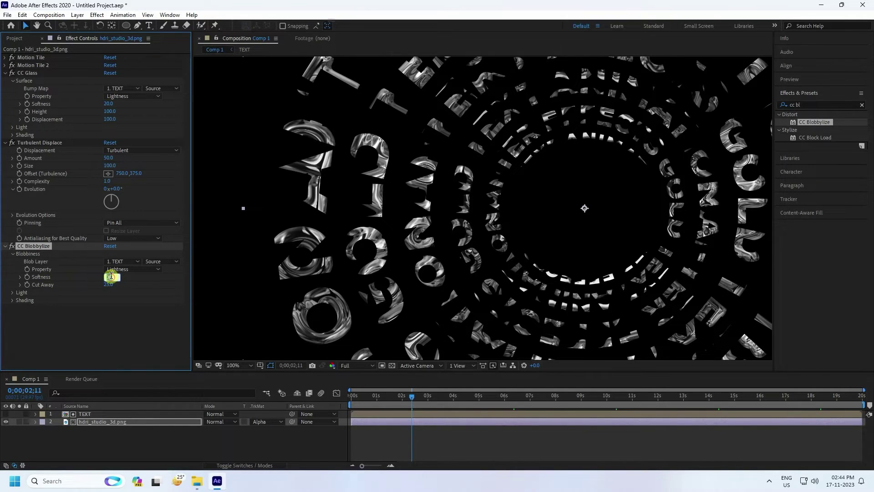
{"action": "type", "text": "10"}
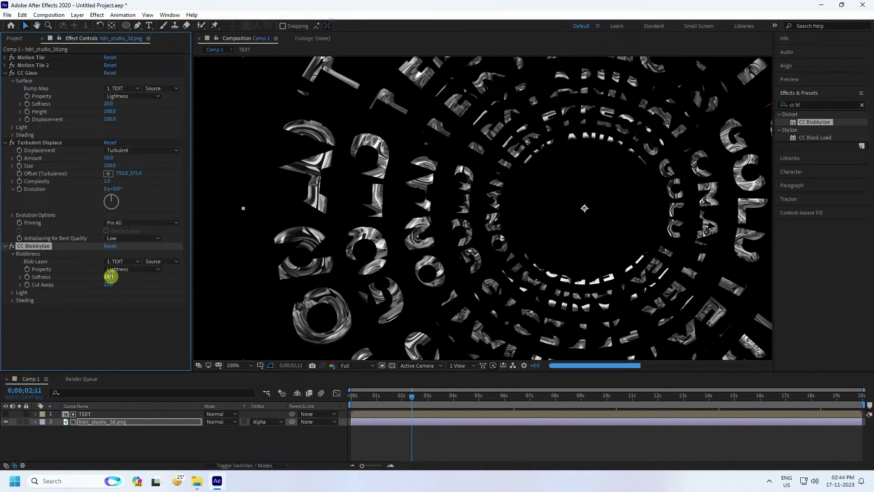
{"action": "key", "text": "Return"}
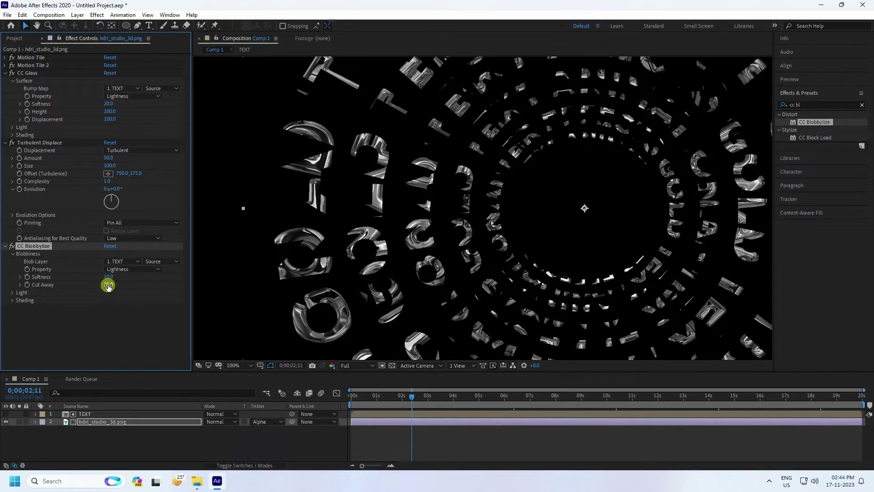
{"action": "left_click", "coordinate": [108, 285]}
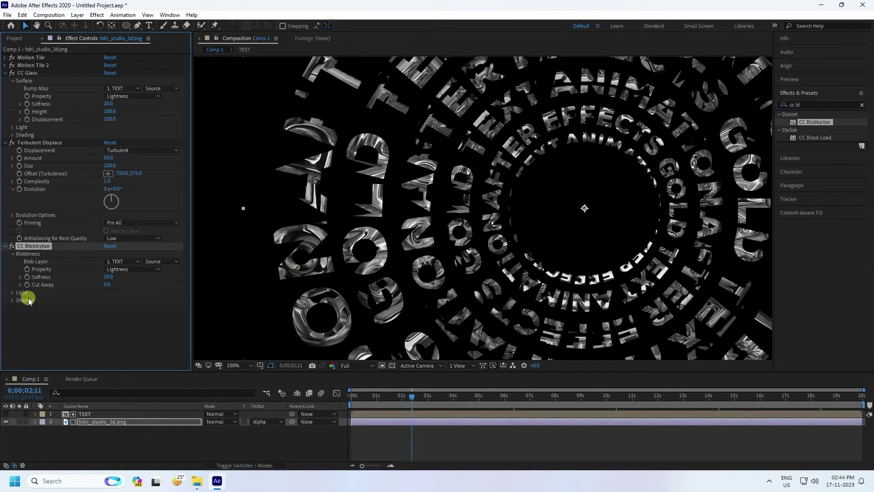
Set the CC Blobbylize shading Roughness to 0.5.
{"action": "left_click", "coordinate": [13, 300]}
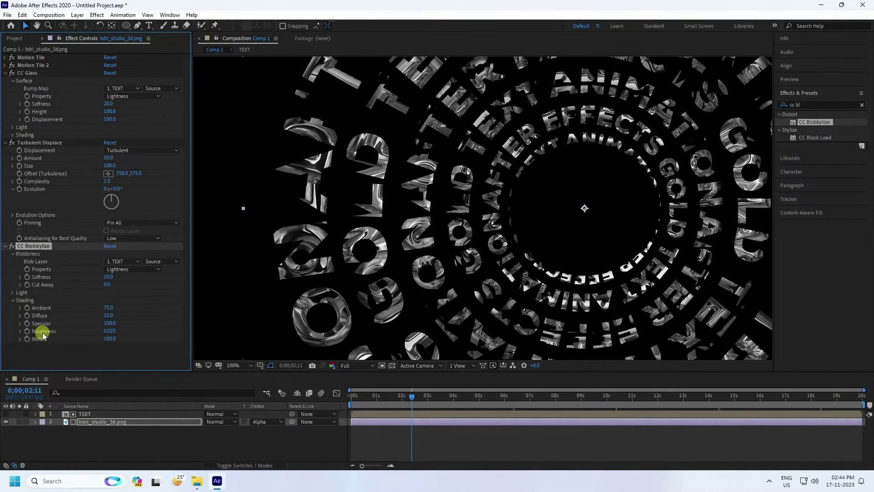
{"action": "left_click", "coordinate": [113, 331]}
{"action": "type", "text": "0.5"}
{"action": "key", "text": "Return"}
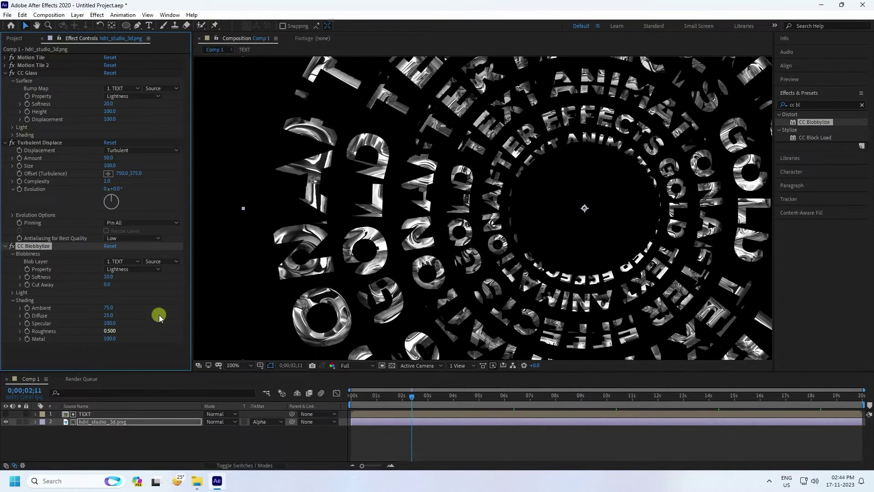
{"action": "left_click_drag", "start_coordinate": [400, 230], "coordinate": [619, 16]}
{"action": "left_click", "coordinate": [71, 352]}
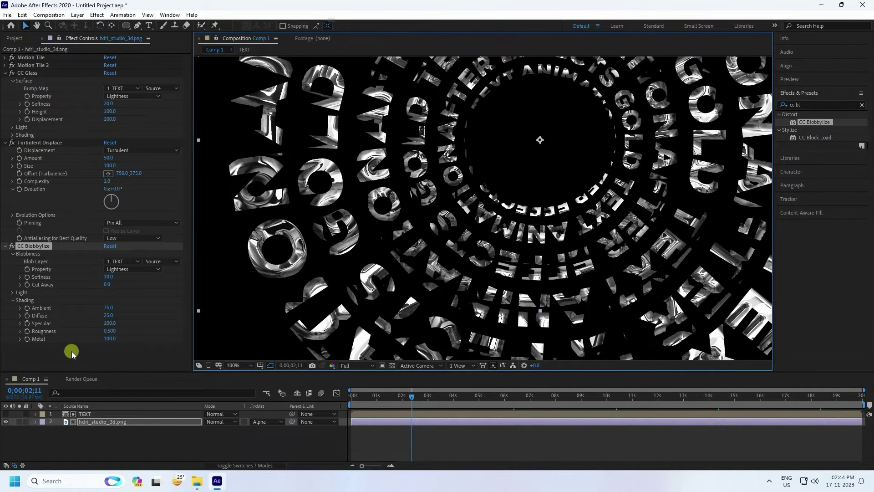
{"action": "left_click", "coordinate": [5, 73]}
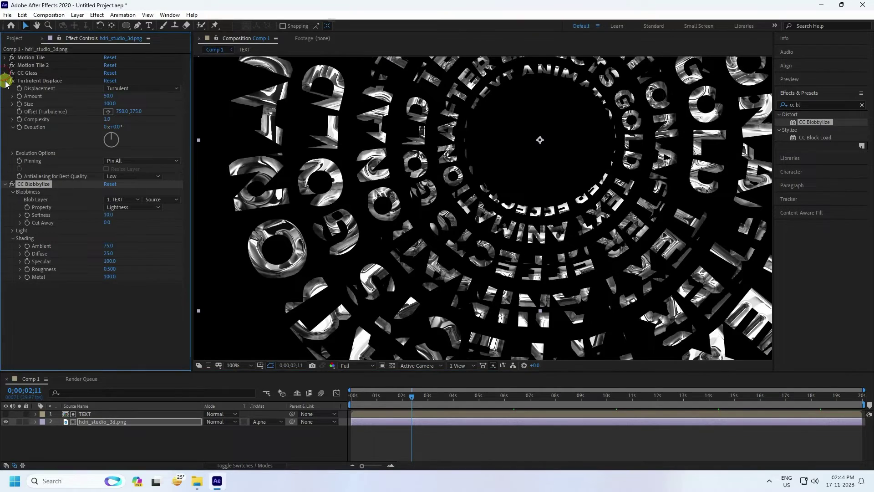
Collapse the existing effects and add a Tint effect to the chrome layer.
{"action": "left_click", "coordinate": [5, 81]}
{"action": "left_click", "coordinate": [5, 89]}
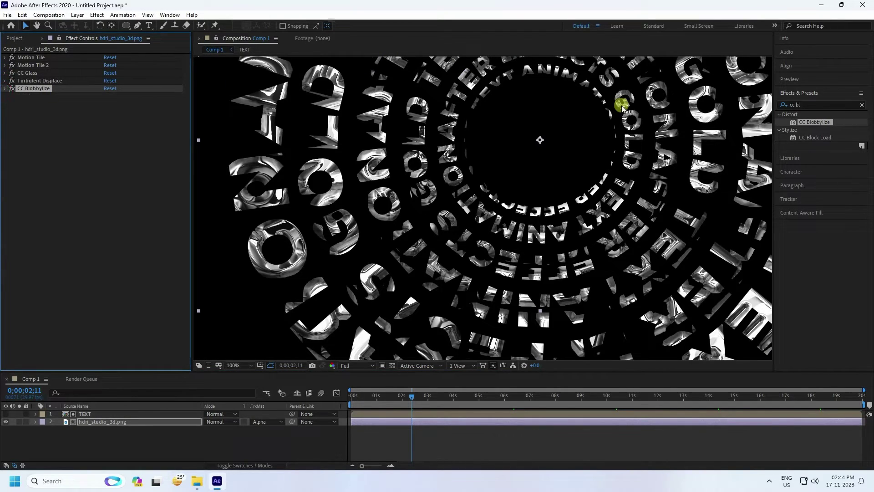
{"action": "left_click", "coordinate": [811, 105]}
{"action": "type", "text": "tin"}
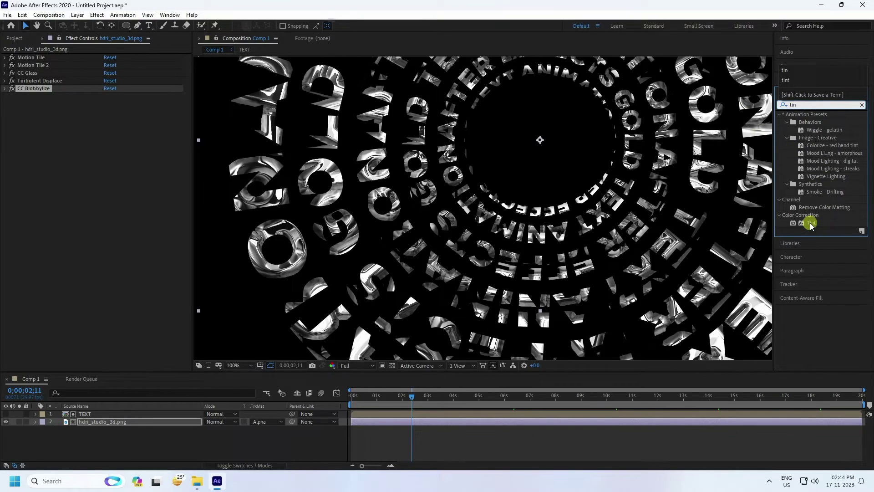
{"action": "left_click_drag", "start_coordinate": [811, 225], "coordinate": [85, 239]}
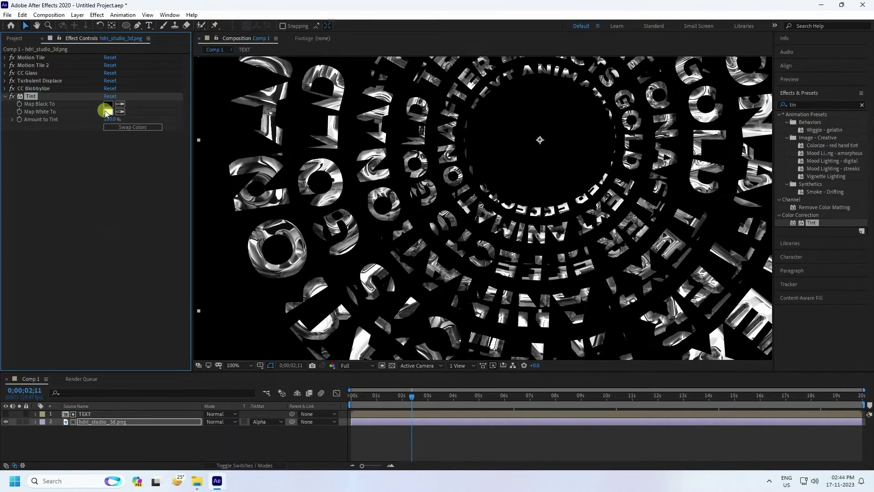
Map Tint's white to yellow FFCF40 using hue 45 and saturation 75.
{"action": "left_click", "coordinate": [108, 112]}
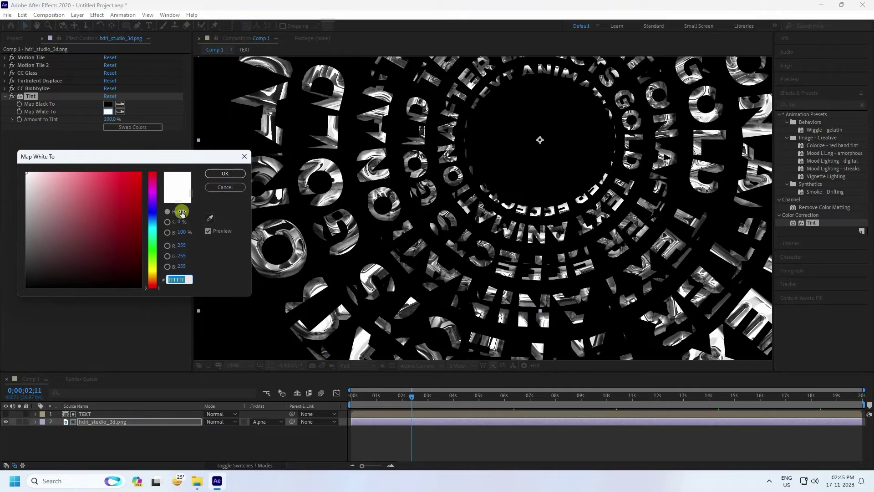
{"action": "type", "text": "45"}
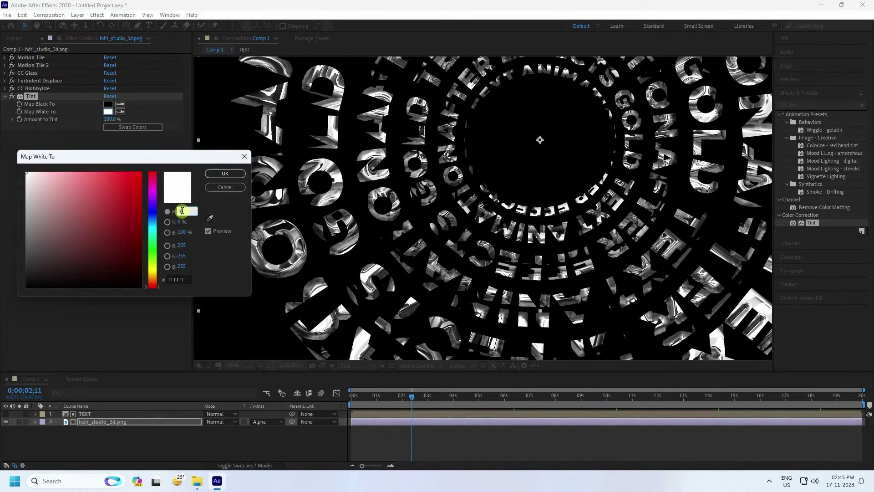
{"action": "key", "text": "Tab"}
{"action": "type", "text": "75"}
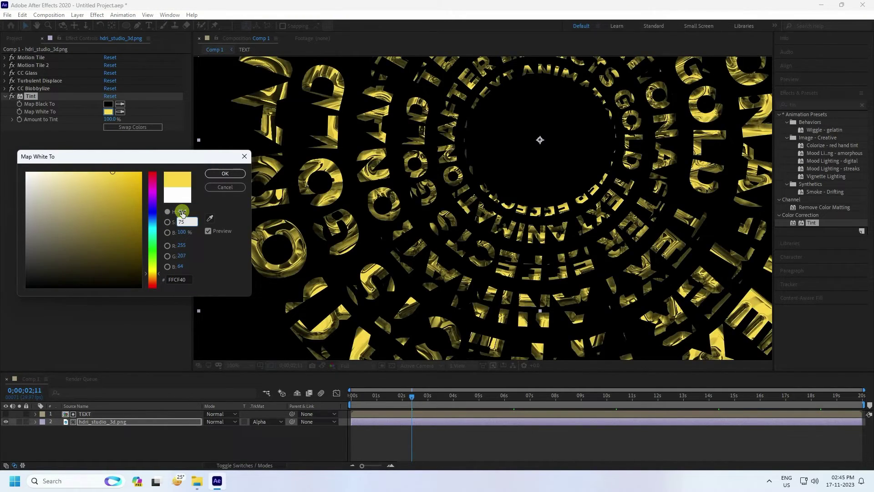
{"action": "left_click", "coordinate": [234, 174]}
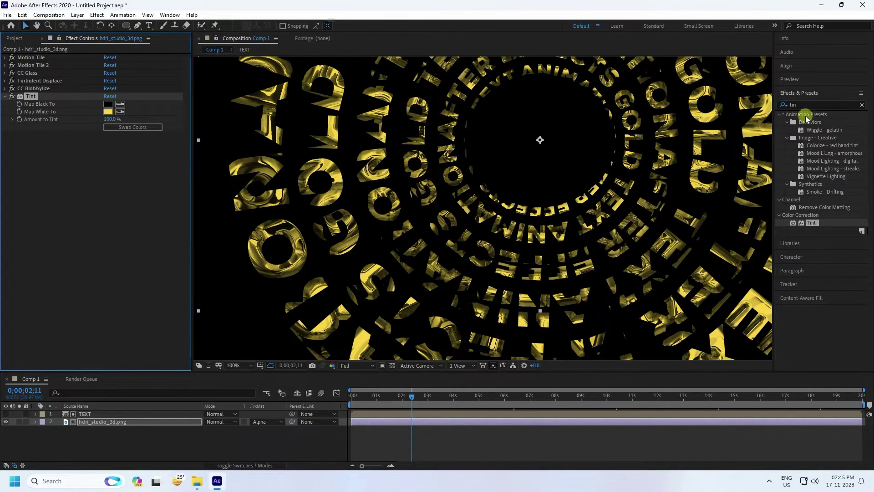
{"action": "scroll", "coordinate": [427, 171], "scroll_direction": "up", "scroll_amount": 3}
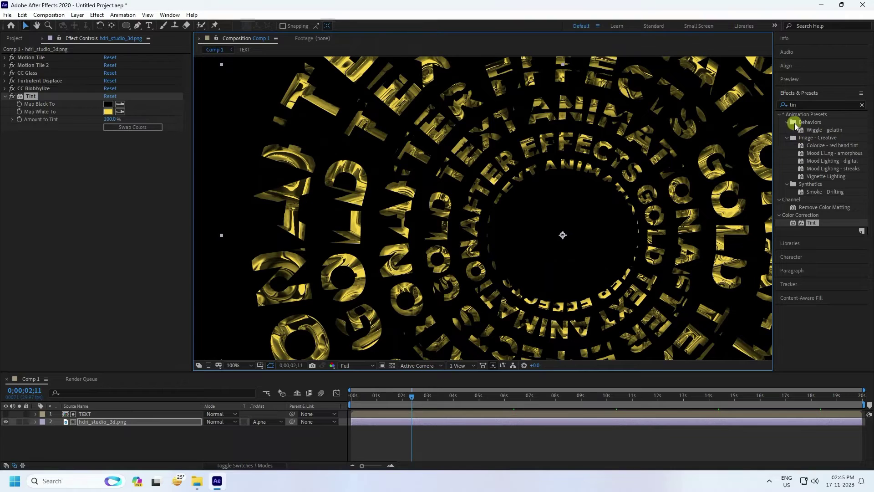
Add a Curves effect and bend the RGB curve up to brighten the gold.
{"action": "left_click", "coordinate": [805, 105]}
{"action": "type", "text": "cur"}
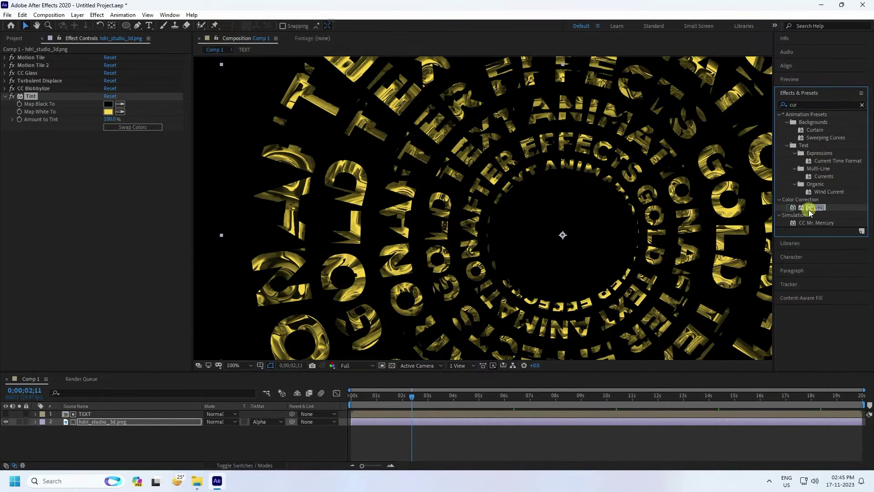
{"action": "left_click_drag", "start_coordinate": [809, 210], "coordinate": [255, 231]}
{"action": "left_click_drag", "start_coordinate": [86, 225], "coordinate": [76, 182]}
{"action": "left_click", "coordinate": [74, 225]}
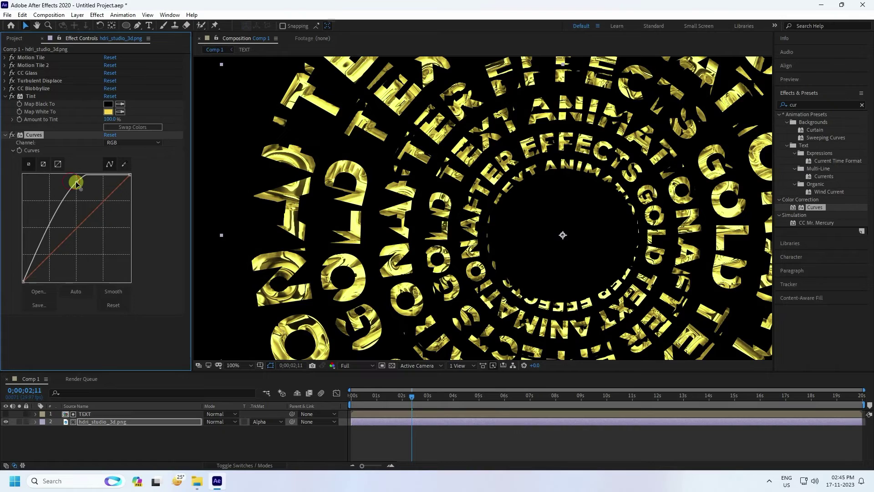
Raise the Red channel curve slightly for a warmer gold.
{"action": "left_click", "coordinate": [128, 144]}
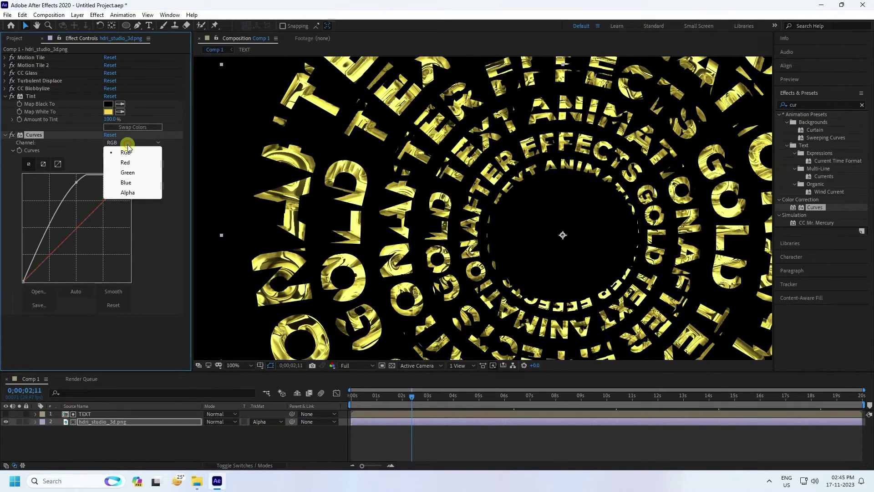
{"action": "left_click", "coordinate": [122, 165]}
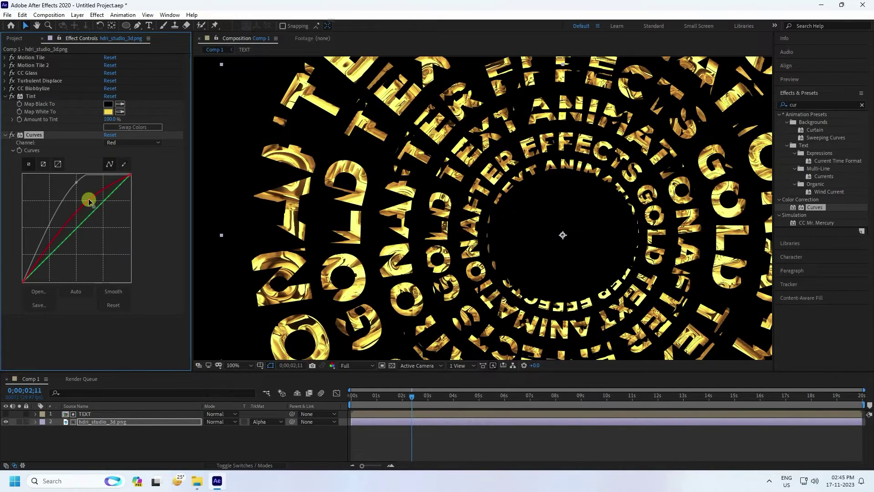
{"action": "left_click_drag", "start_coordinate": [88, 199], "coordinate": [83, 194]}
{"action": "scroll", "coordinate": [451, 217], "scroll_direction": "down", "scroll_amount": 2}
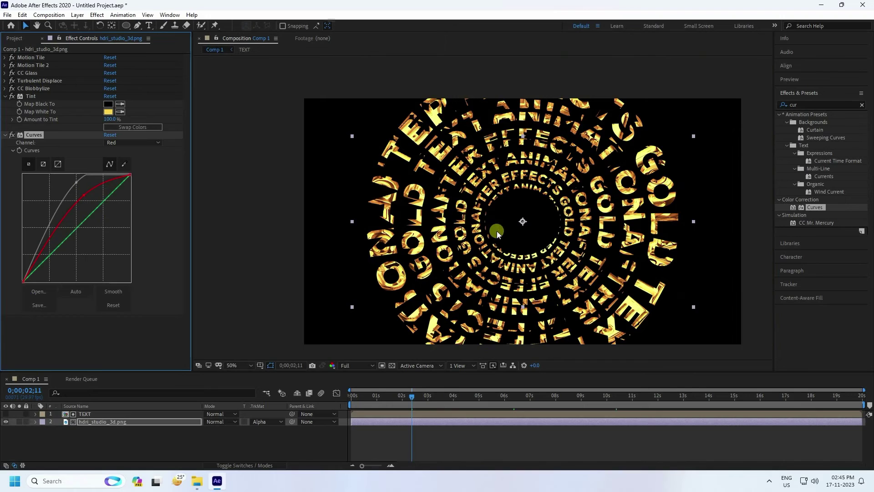
{"action": "scroll", "coordinate": [497, 231], "scroll_direction": "up", "scroll_amount": 2}
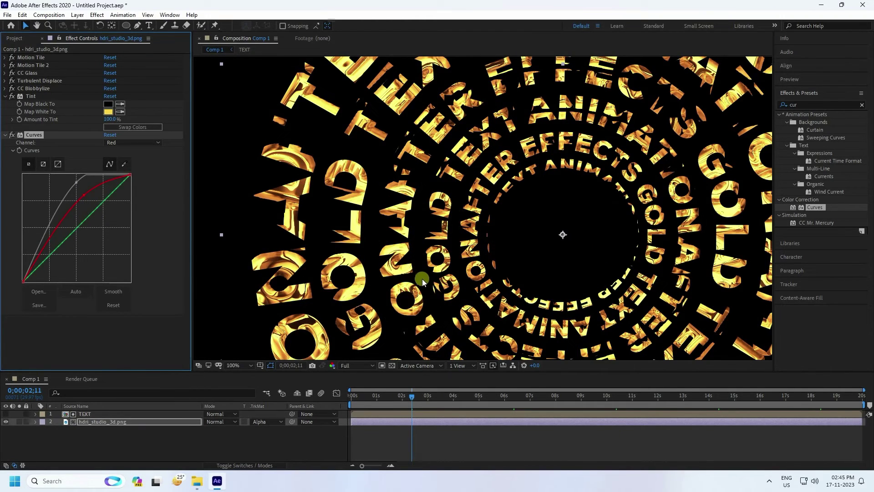
{"action": "left_click", "coordinate": [805, 105]}
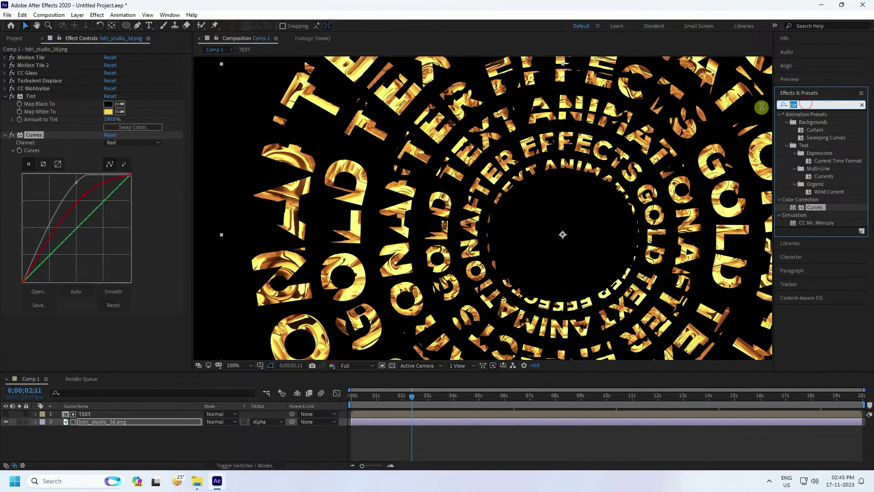
Add a Glow effect with Glow Threshold 100% and Glow Radius 100.
{"action": "type", "text": "glow"}
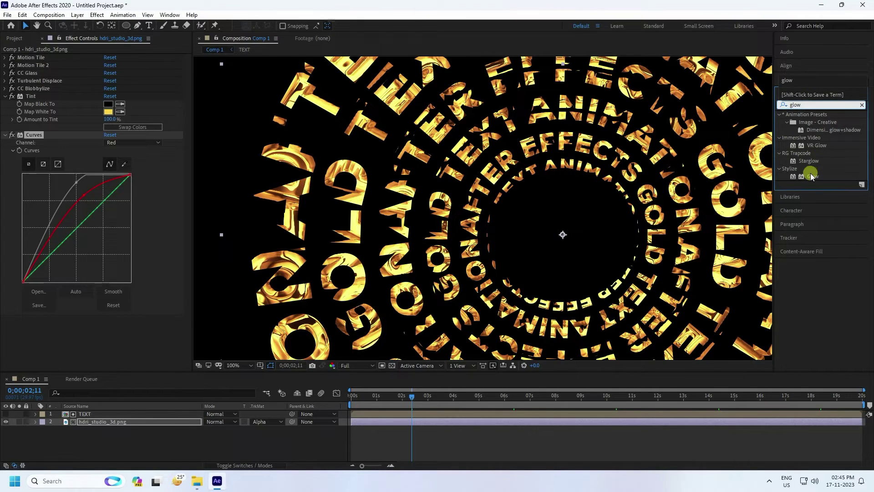
{"action": "left_click_drag", "start_coordinate": [812, 176], "coordinate": [77, 346]}
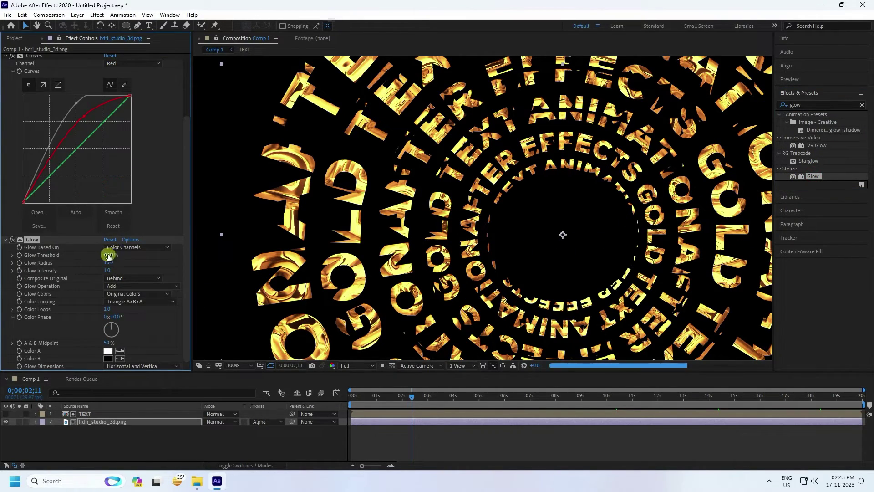
{"action": "left_click", "coordinate": [109, 255]}
{"action": "type", "text": "100"}
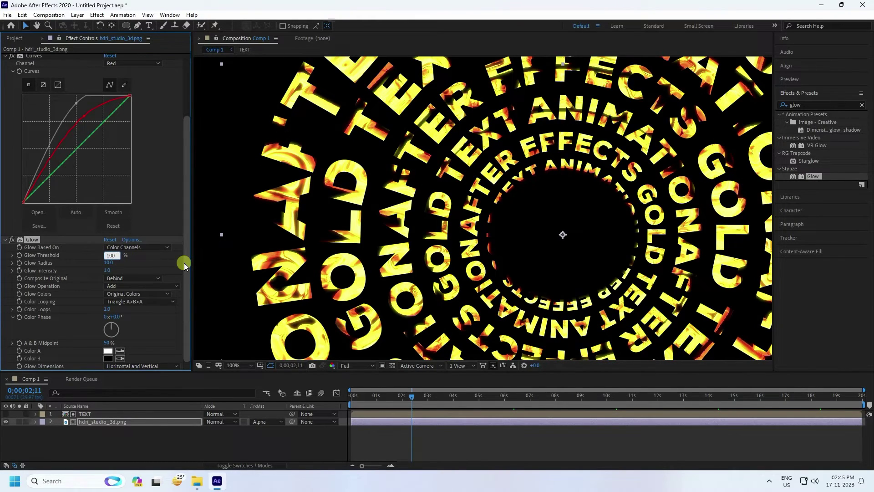
{"action": "key", "text": "Tab"}
{"action": "type", "text": "100"}
{"action": "key", "text": "Return"}
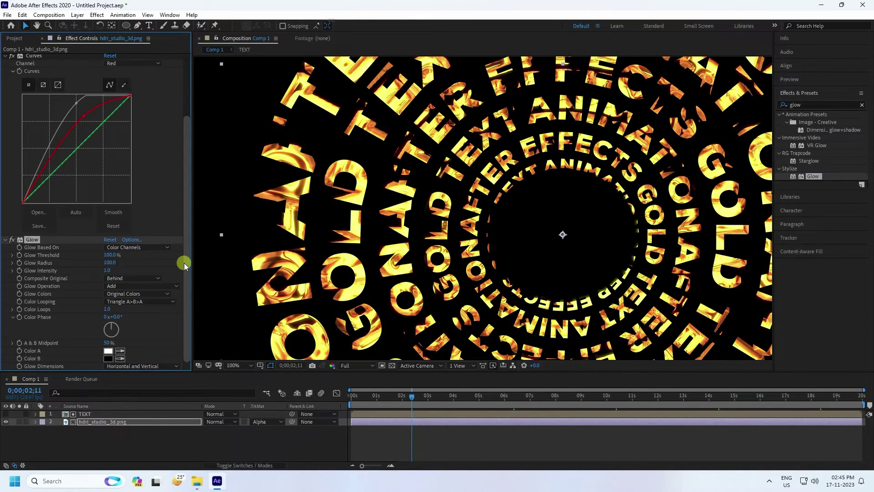
Raise Glow Intensity to 1.5 and check the gold rings at different view zooms.
{"action": "left_click", "coordinate": [106, 270]}
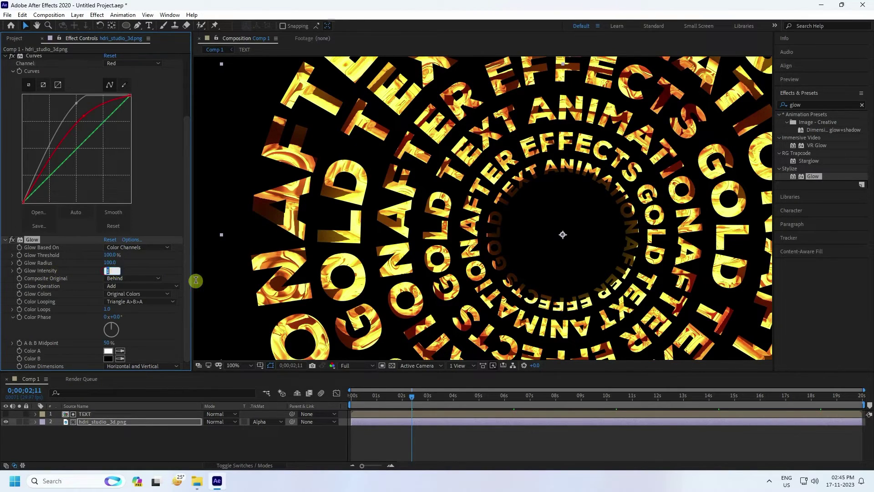
{"action": "type", "text": "1.5"}
{"action": "key", "text": "Return"}
{"action": "key", "text": "comma"}
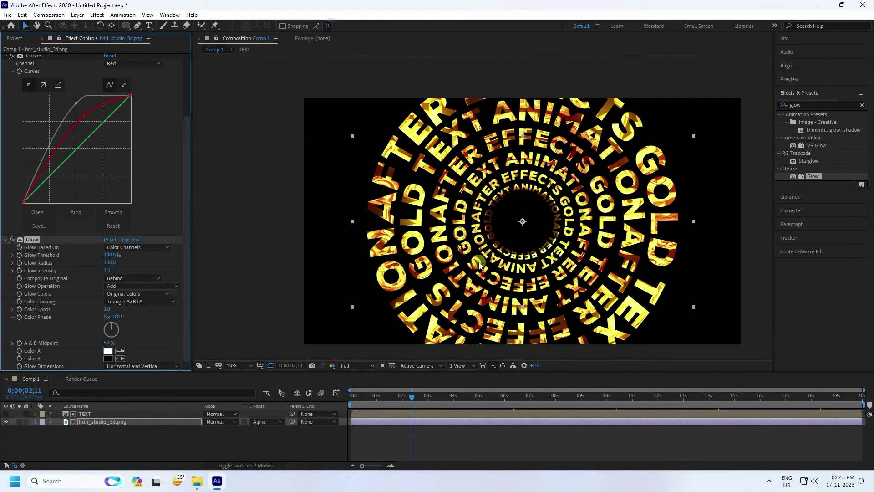
{"action": "key", "text": "period"}
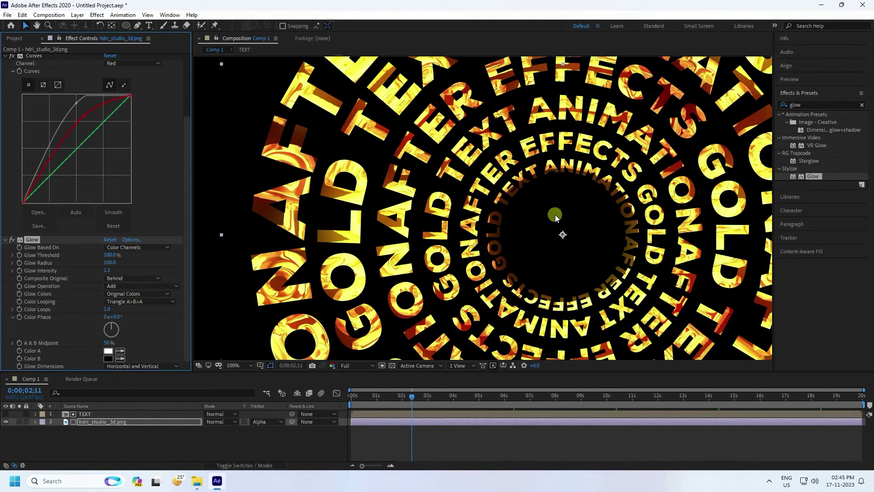
{"action": "left_click_drag", "start_coordinate": [233, 377], "coordinate": [234, 388]}
{"action": "left_click", "coordinate": [236, 378]}
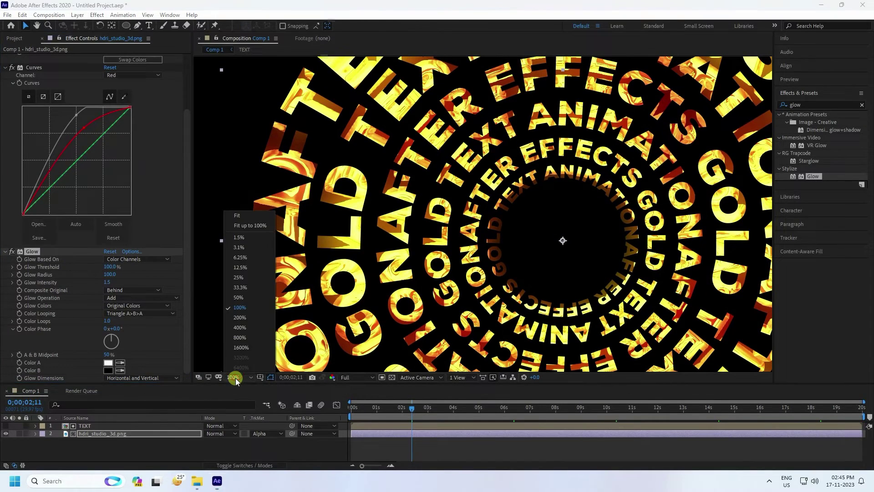
Fit Comp 1 in the viewer at 63.3%, play a preview, and select the TEXT and image layers.
{"action": "left_click", "coordinate": [243, 225]}
{"action": "left_click", "coordinate": [790, 79]}
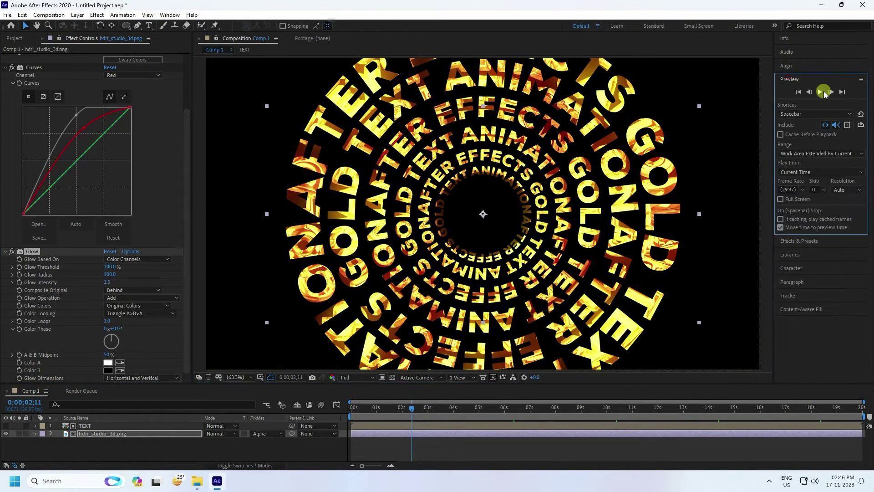
{"action": "left_click", "coordinate": [821, 92]}
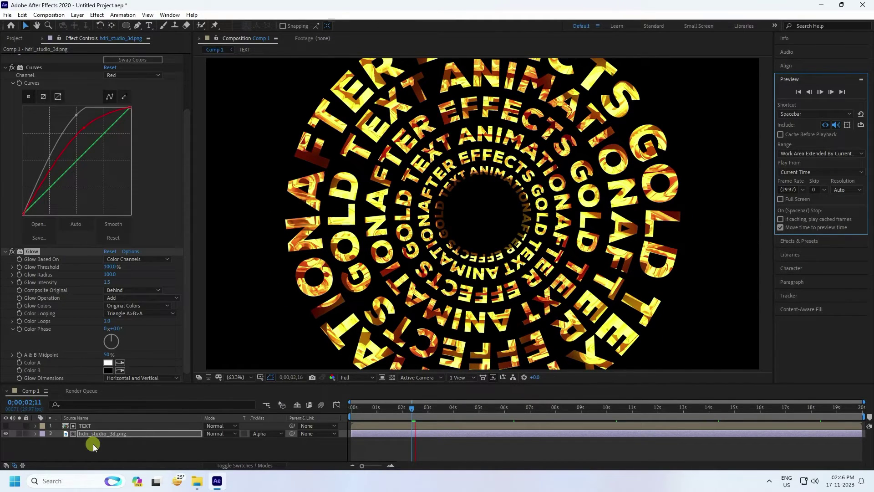
{"action": "left_click_drag", "start_coordinate": [89, 451], "coordinate": [114, 417]}
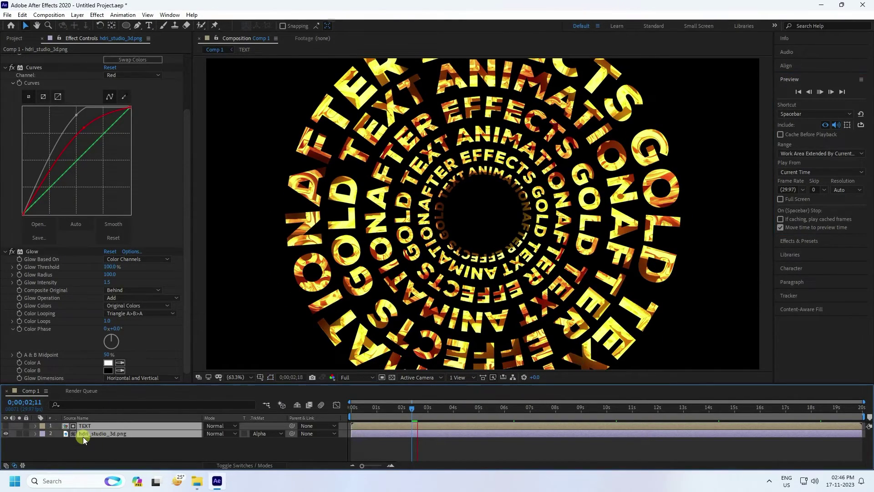
Pre-compose the TEXT and hdri_studio_3d.png layers into a precomposition named GOLD EFFECTS.
{"action": "right_click", "coordinate": [88, 438]}
{"action": "left_click", "coordinate": [121, 386]}
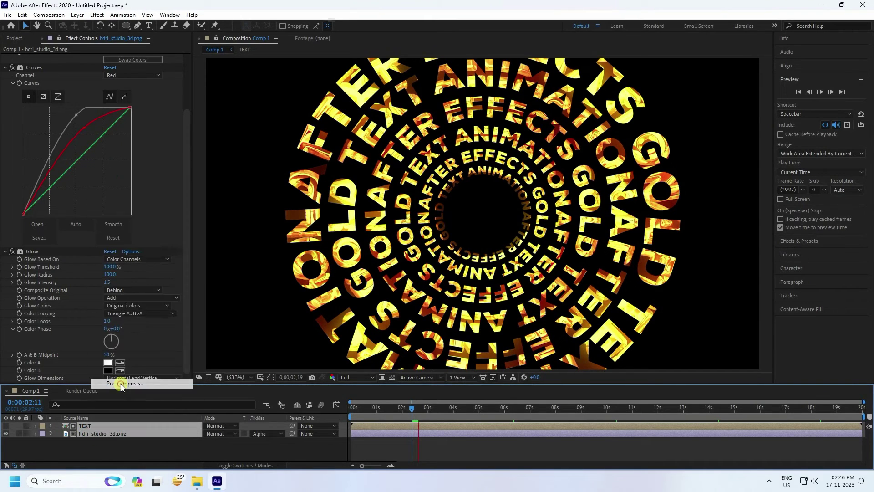
{"action": "type", "text": "GOL"}
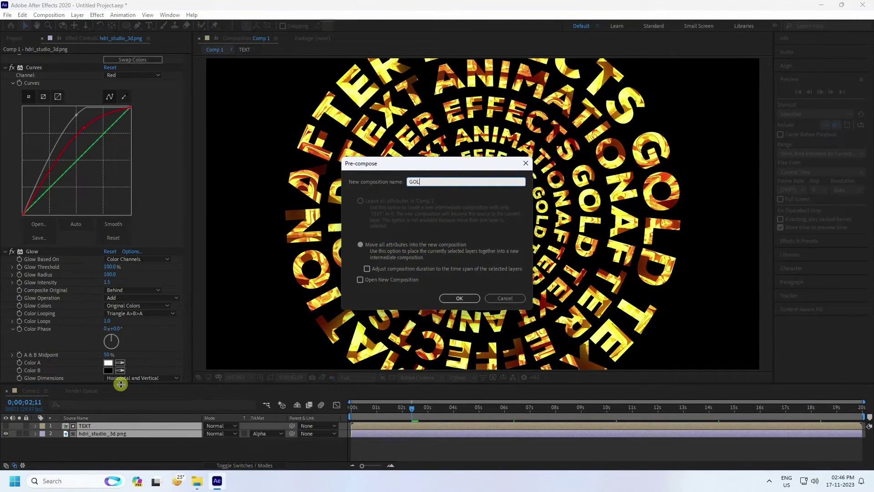
{"action": "type", "text": "D EF"}
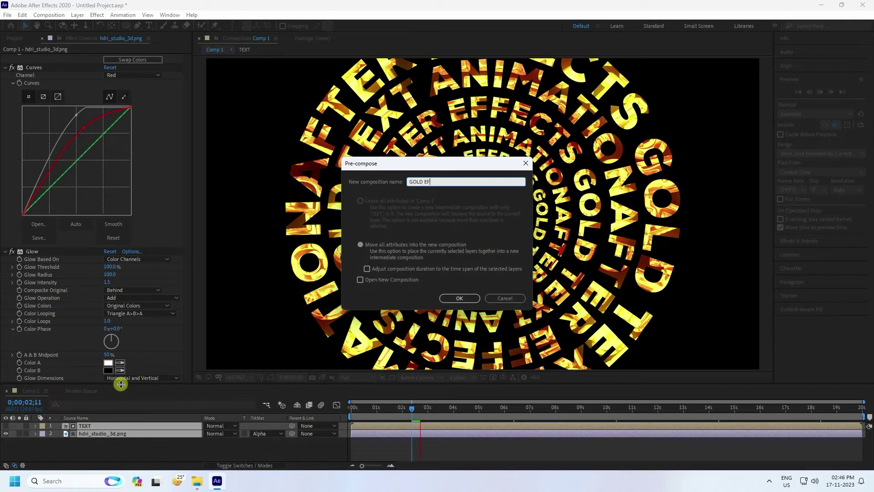
{"action": "type", "text": "FECTS"}
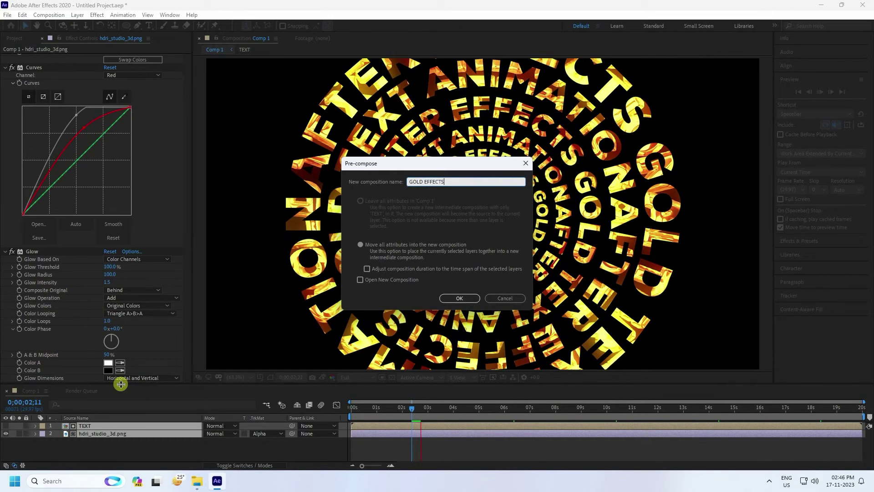
{"action": "left_click", "coordinate": [459, 298]}
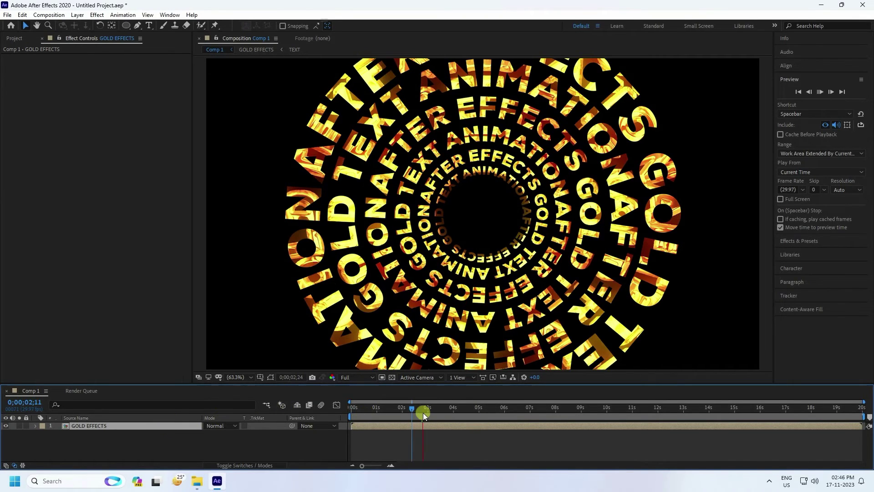
Move the current time to a later frame and select the GOLD EFFECTS layer.
{"action": "left_click", "coordinate": [414, 408]}
{"action": "left_click", "coordinate": [260, 425]}
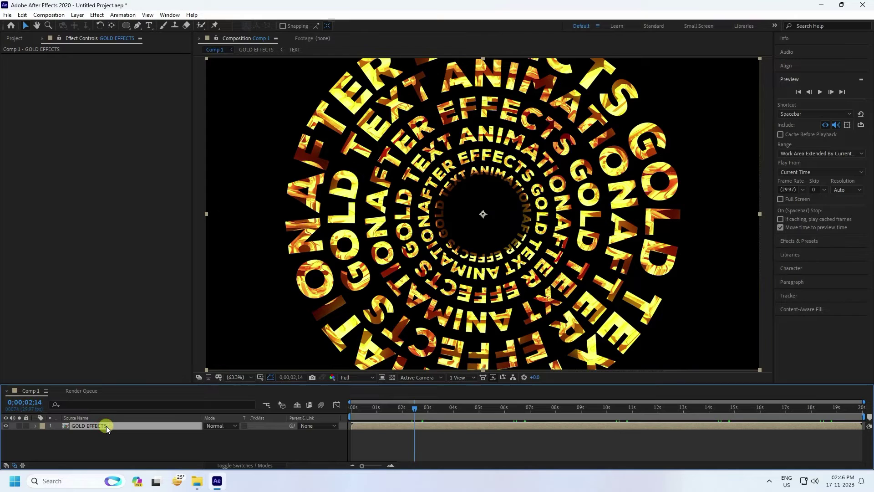
{"action": "left_click", "coordinate": [796, 240]}
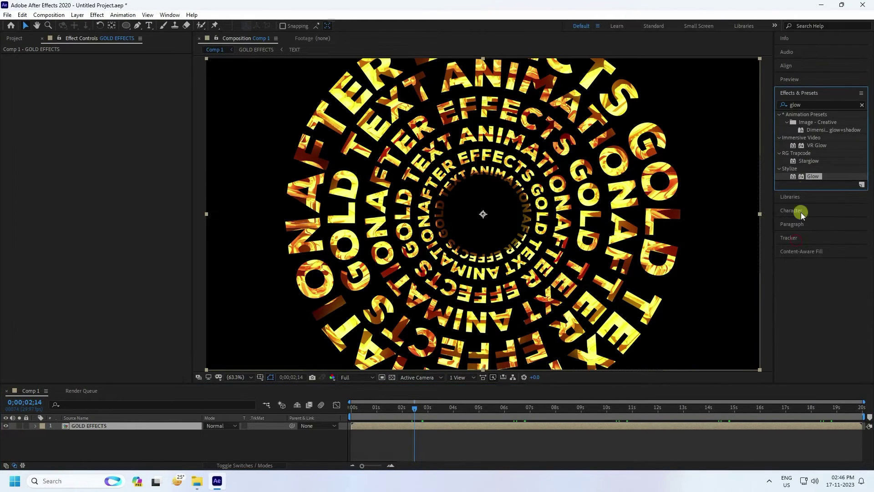
Apply Drop Shadow to GOLD EFFECTS with Distance 20 and Softness 30.
{"action": "left_click", "coordinate": [784, 105]}
{"action": "type", "text": "dro"}
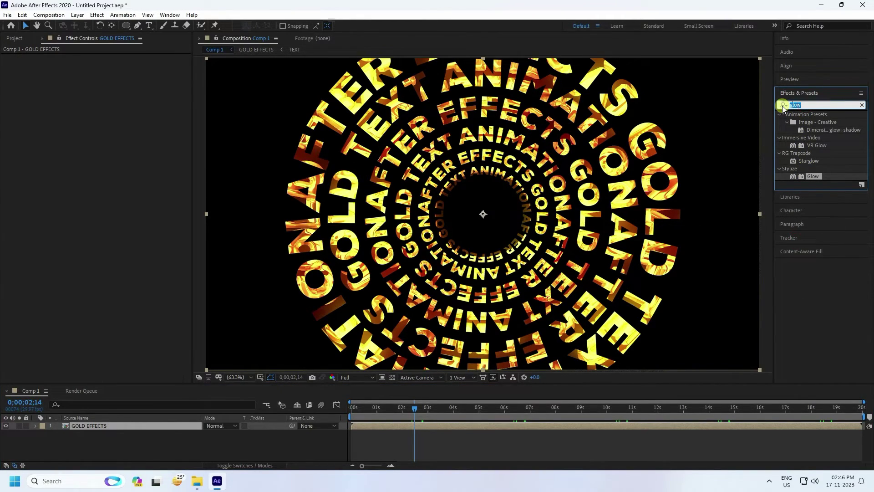
{"action": "left_click", "coordinate": [783, 106]}
{"action": "left_click_drag", "start_coordinate": [820, 214], "coordinate": [116, 425]}
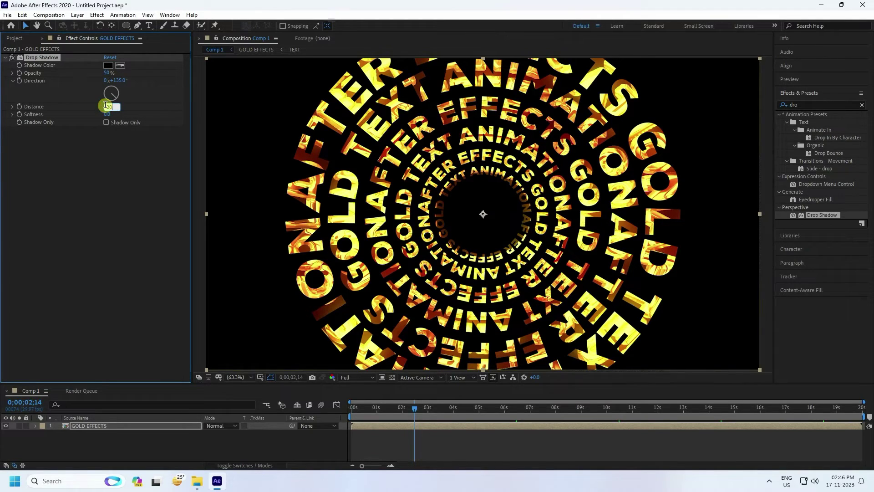
{"action": "key", "text": "Tab"}
{"action": "left_click", "coordinate": [78, 425]}
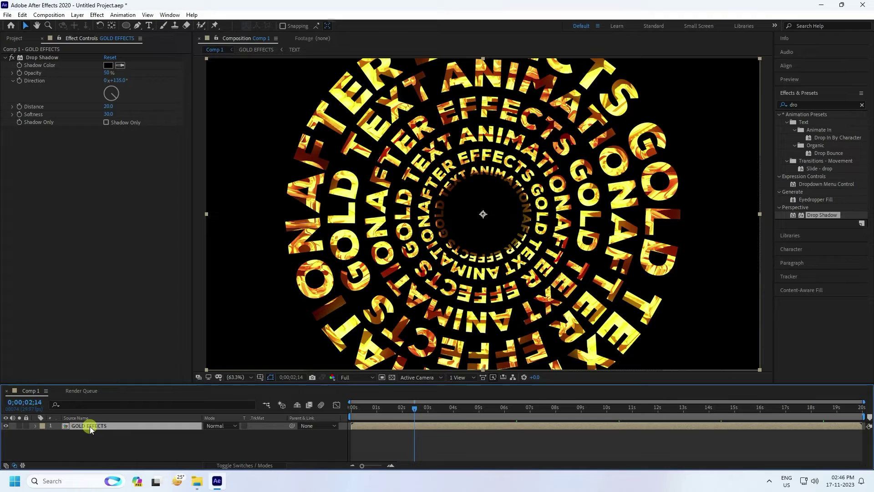
Duplicate GOLD EFFECTS and remove the Drop Shadow from the lower copy.
{"action": "key", "text": "ctrl+d"}
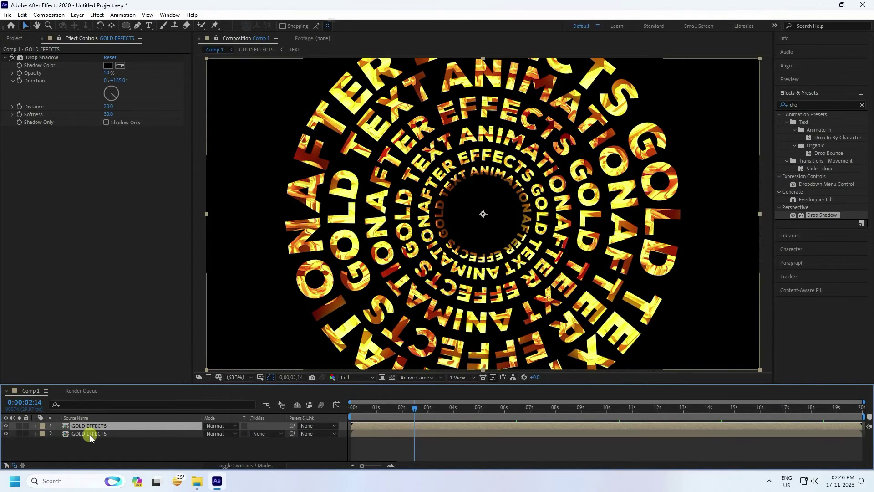
{"action": "left_click", "coordinate": [90, 435]}
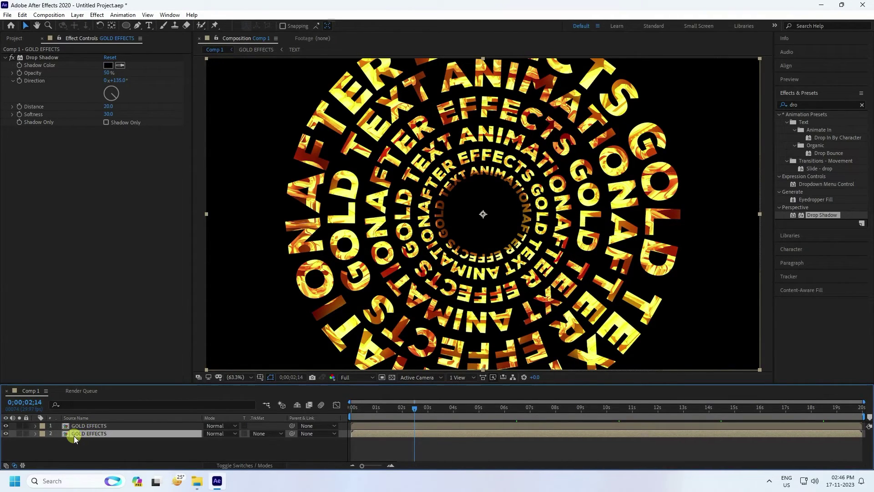
{"action": "left_click", "coordinate": [46, 57]}
{"action": "key", "text": "Delete"}
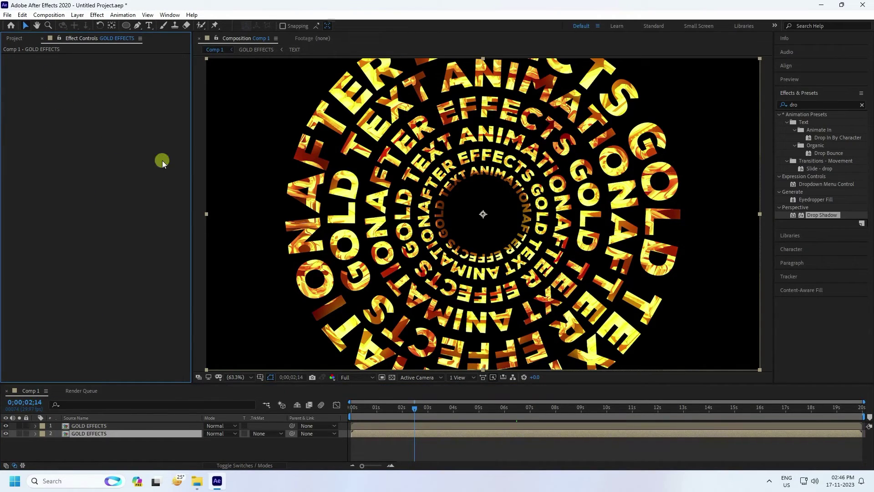
Apply CC Radial Fast Blur to the lower GOLD EFFECTS copy.
{"action": "left_click", "coordinate": [811, 108]}
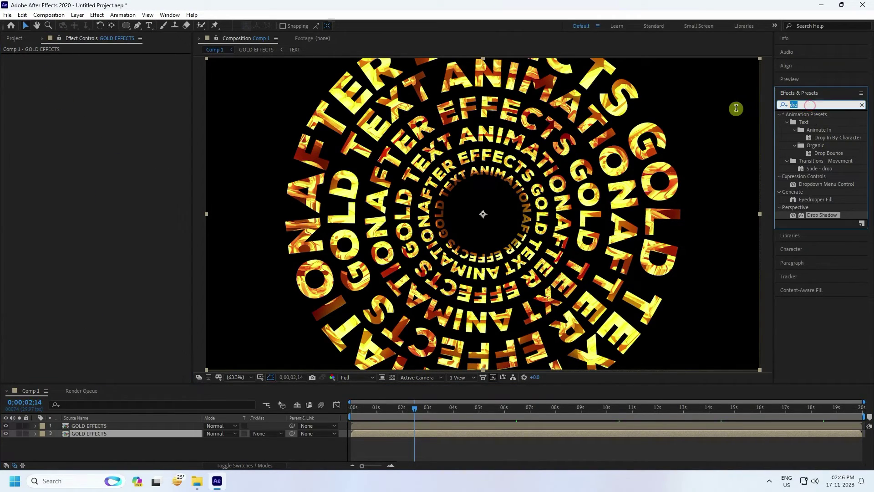
{"action": "type", "text": "cc r"}
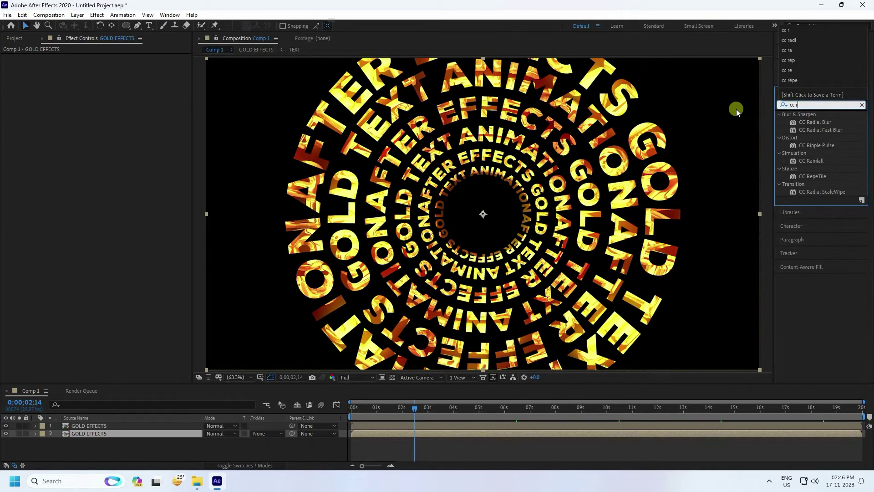
{"action": "left_click_drag", "start_coordinate": [809, 130], "coordinate": [111, 434]}
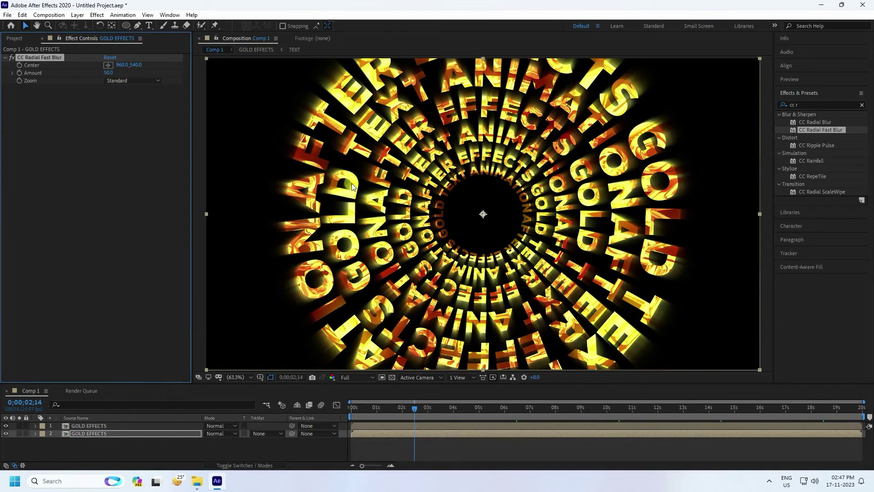
Set the CC Radial Fast Blur Amount to 90 and inspect the streaks.
{"action": "scroll", "coordinate": [328, 195], "scroll_direction": "up", "scroll_amount": 2}
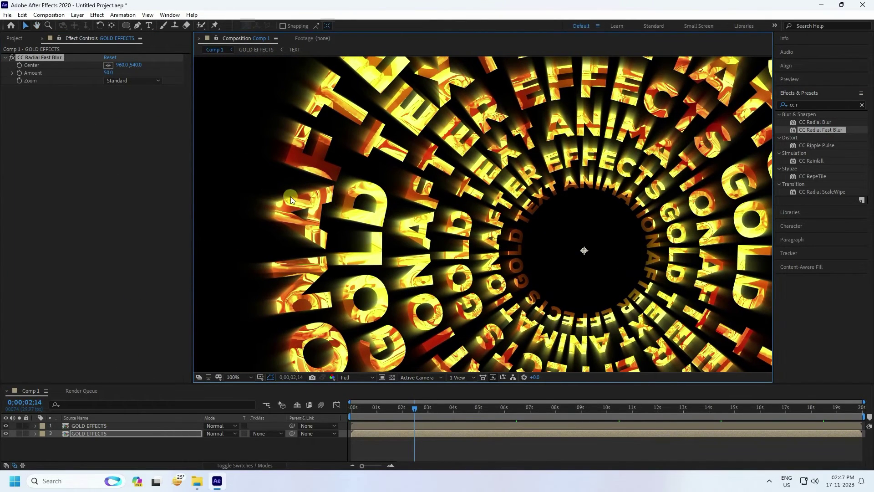
{"action": "key", "text": "h"}
{"action": "left_click_drag", "start_coordinate": [770, 273], "coordinate": [673, 241]}
{"action": "key", "text": "v"}
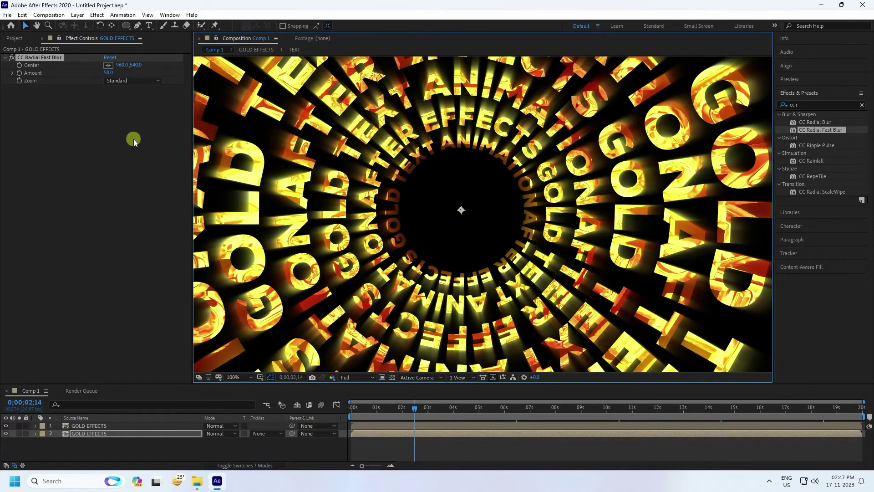
{"action": "left_click", "coordinate": [109, 74]}
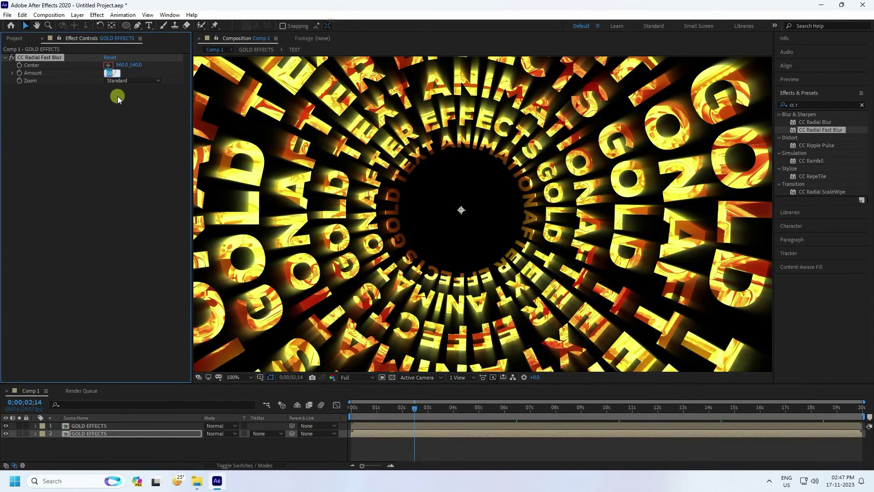
{"action": "type", "text": "90"}
{"action": "key", "text": "Return"}
{"action": "key", "text": "period"}
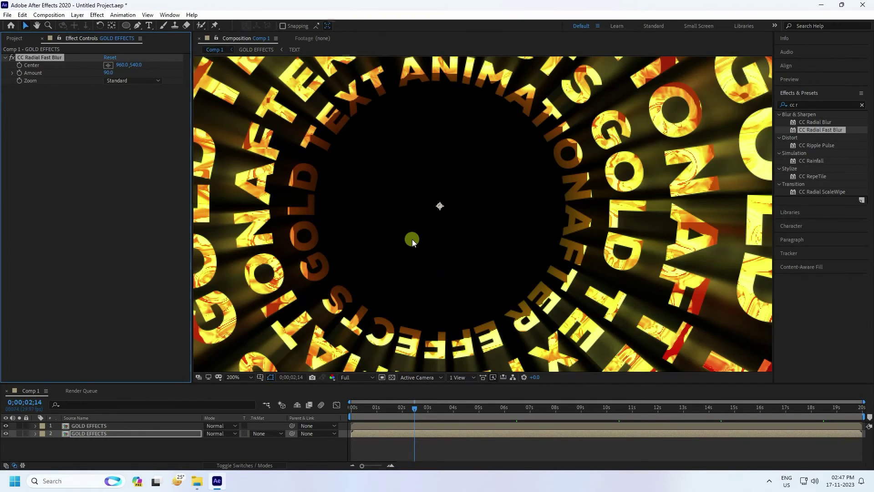
{"action": "key", "text": "comma"}
{"action": "key", "text": "comma"}
{"action": "left_click_drag", "start_coordinate": [385, 408], "coordinate": [287, 408]}
{"action": "key", "text": "space"}
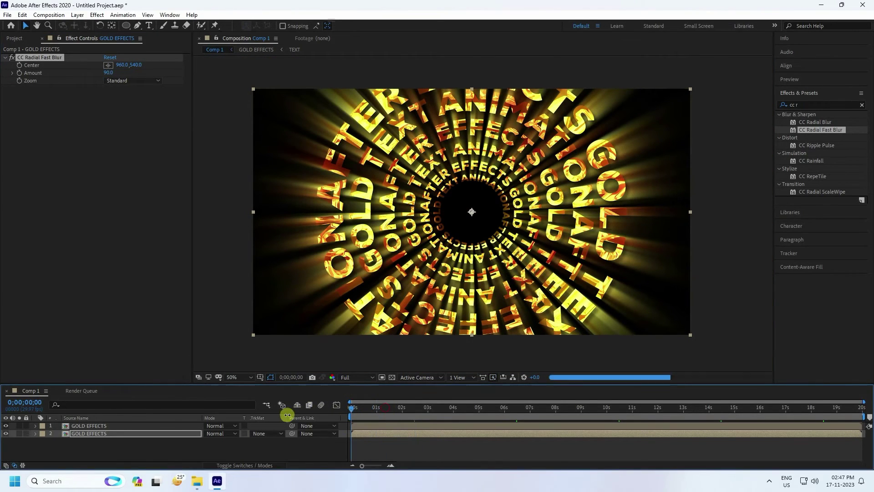
{"action": "left_click", "coordinate": [788, 79]}
{"action": "left_click", "coordinate": [818, 92]}
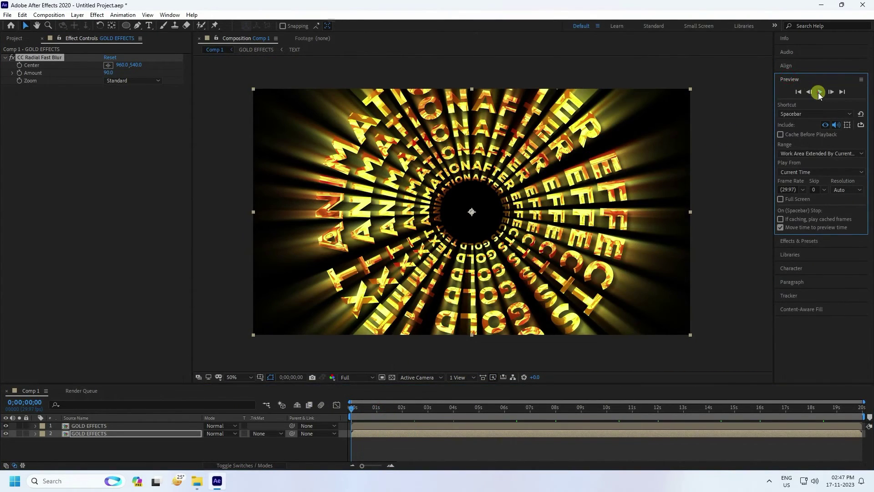
{"action": "left_click", "coordinate": [820, 92]}
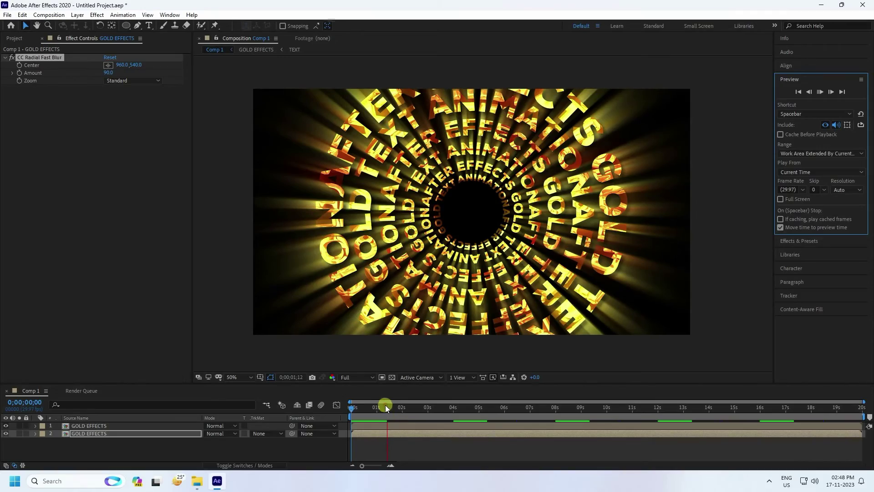
{"action": "left_click", "coordinate": [370, 406]}
{"action": "left_click_drag", "start_coordinate": [369, 405], "coordinate": [295, 424]}
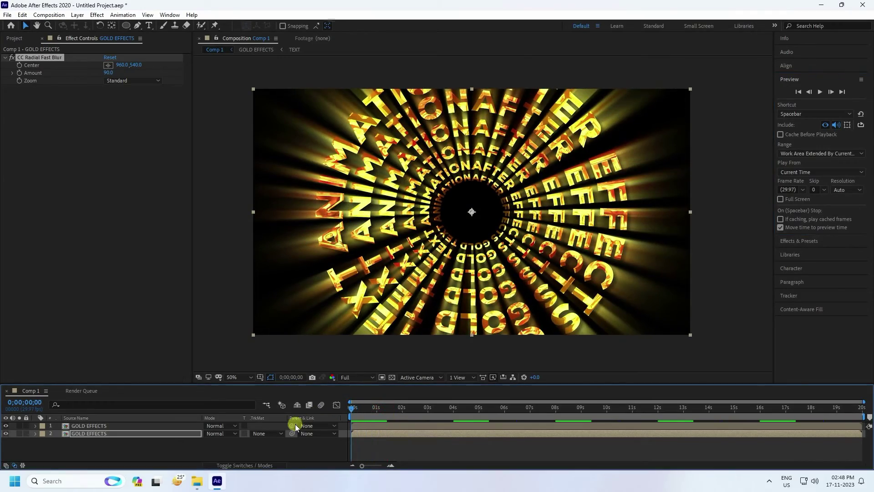
{"action": "left_click", "coordinate": [820, 91]}
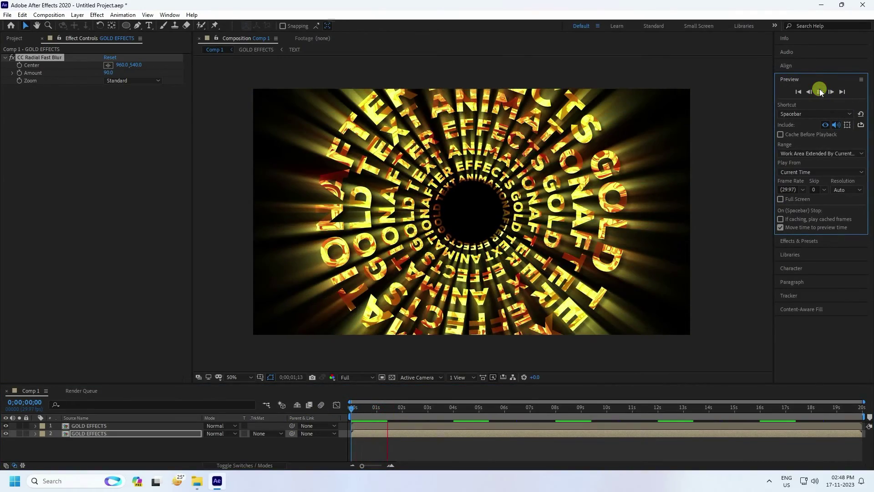
{"action": "left_click", "coordinate": [402, 422]}
{"action": "left_click_drag", "start_coordinate": [388, 406], "coordinate": [342, 412]}
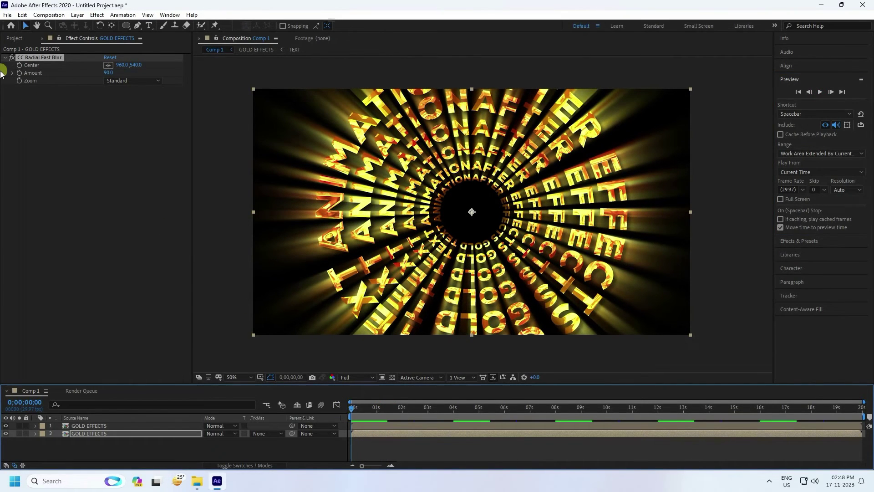
Import the BG Particles, Lens Flare Clip and Stars Clips files into the project.
{"action": "left_click", "coordinate": [15, 39]}
{"action": "right_click", "coordinate": [87, 222]}
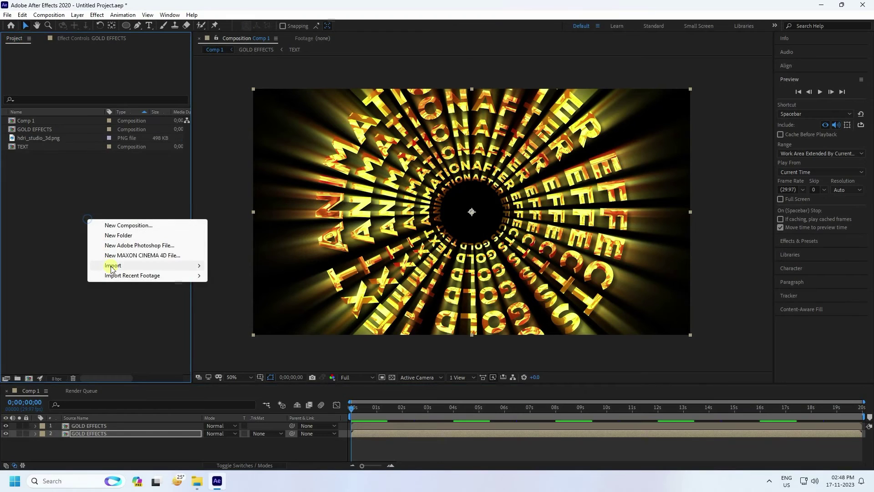
{"action": "mouse_move", "coordinate": [111, 265]}
{"action": "left_click", "coordinate": [238, 266]}
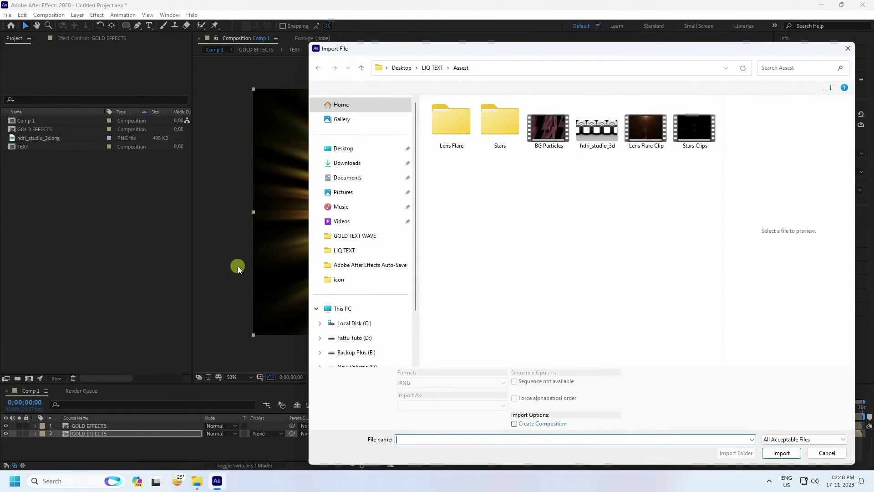
{"action": "left_click", "coordinate": [546, 137]}
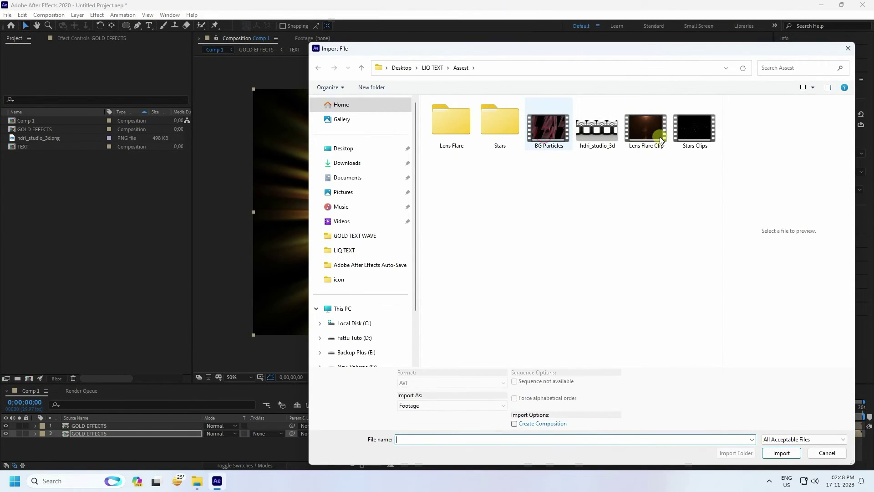
{"action": "left_click", "coordinate": [658, 135], "text": "ctrl"}
{"action": "left_click", "coordinate": [684, 128], "text": "ctrl"}
{"action": "left_click", "coordinate": [781, 452]}
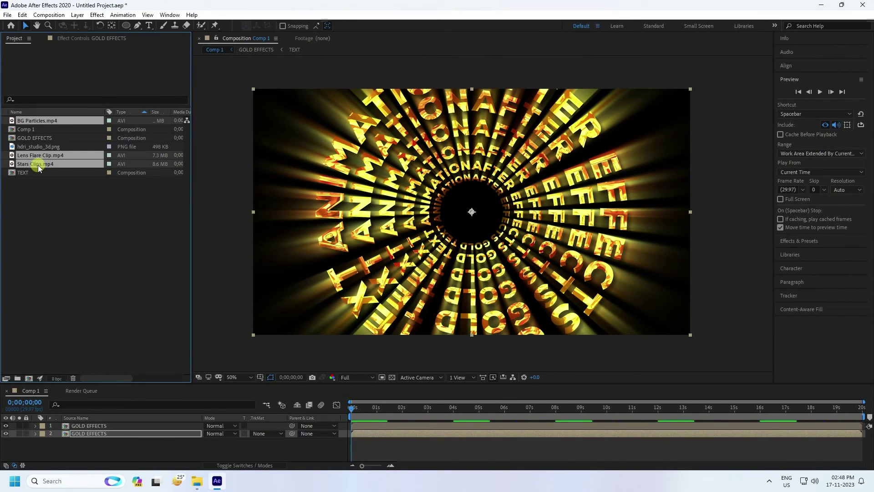
Add the three clips to Comp 1 as layers blended in Add mode.
{"action": "left_click_drag", "start_coordinate": [37, 164], "coordinate": [94, 451]}
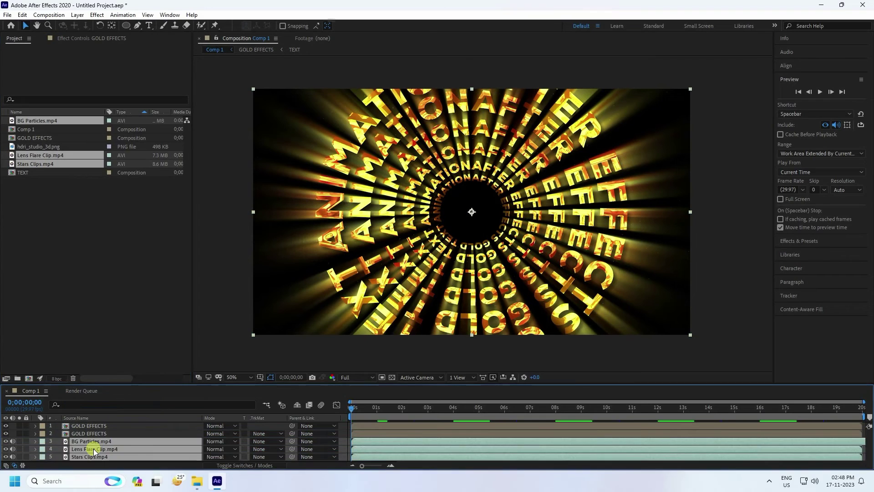
{"action": "left_click", "coordinate": [218, 441]}
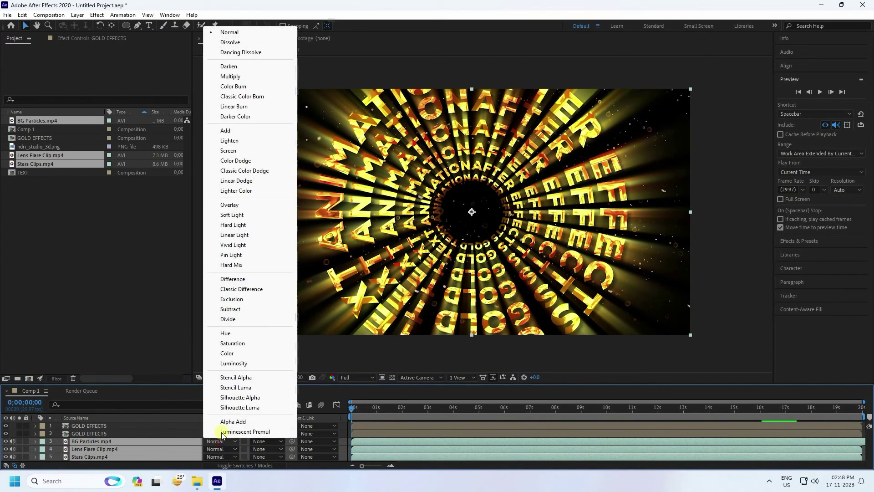
{"action": "left_click", "coordinate": [226, 131]}
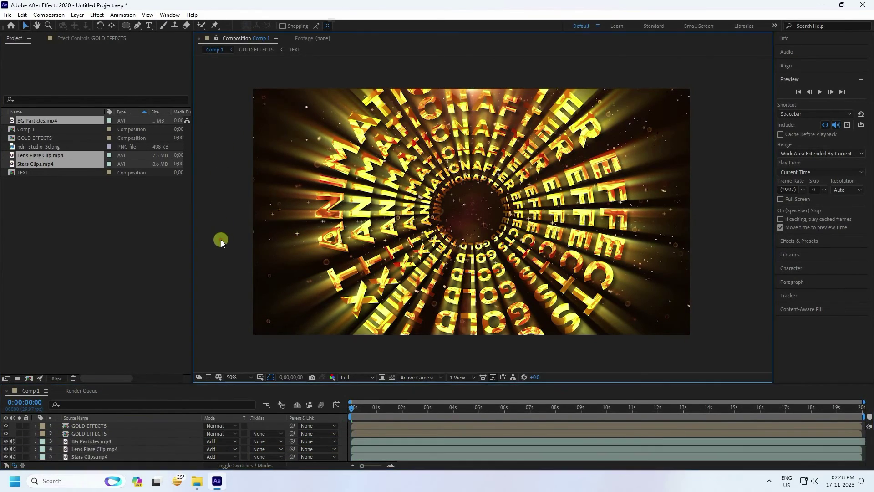
{"action": "scroll", "coordinate": [439, 224], "scroll_direction": "up", "scroll_amount": 2}
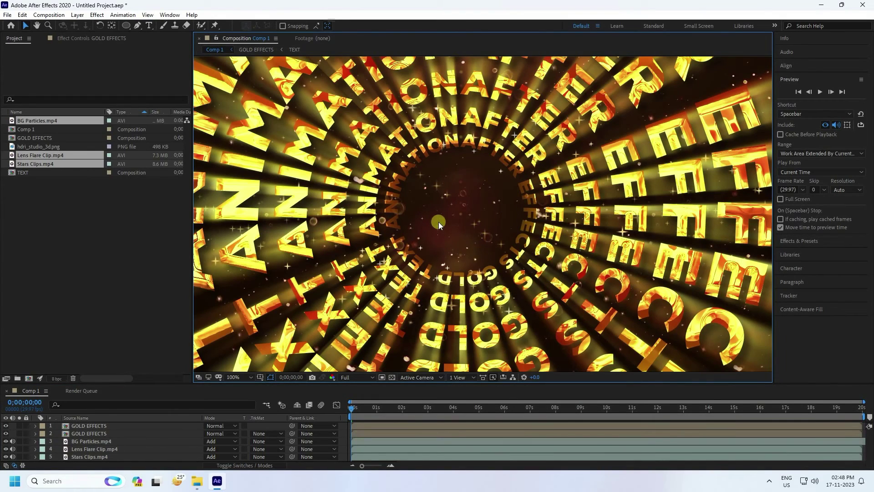
{"action": "left_click_drag", "start_coordinate": [438, 225], "coordinate": [464, 203]}
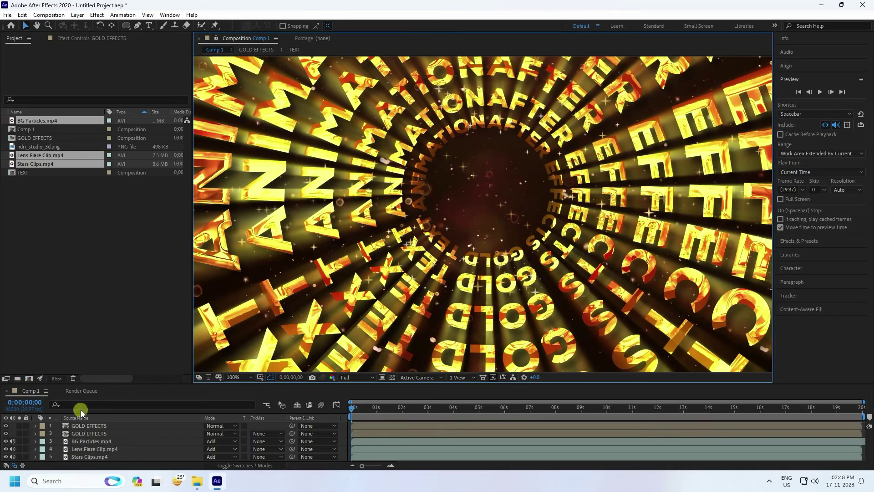
{"action": "left_click_drag", "start_coordinate": [149, 384], "coordinate": [159, 352]}
Create a new black solid layer, Black Solid 1, in Comp 1.
{"action": "right_click", "coordinate": [108, 452]}
{"action": "left_click", "coordinate": [132, 349]}
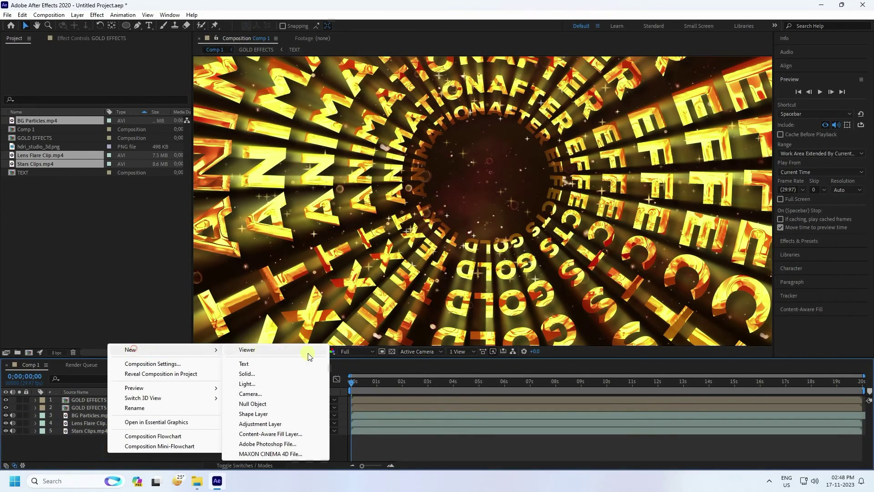
{"action": "left_click", "coordinate": [247, 373]}
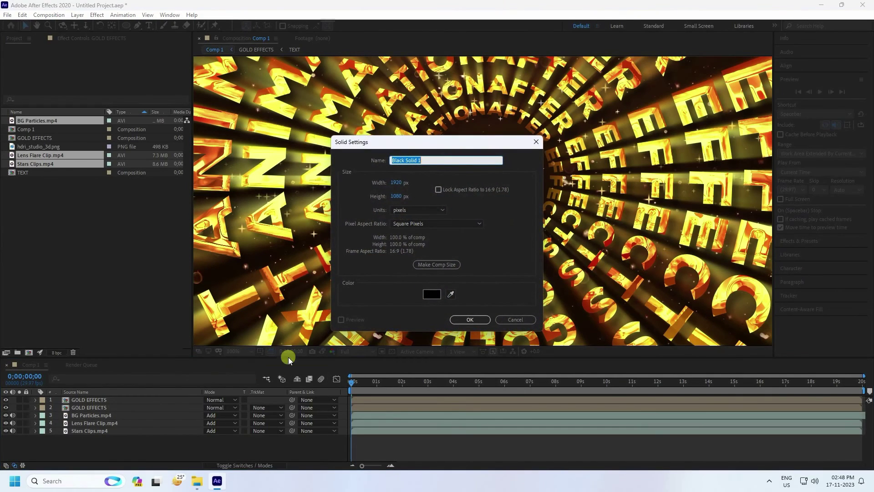
{"action": "left_click", "coordinate": [470, 319]}
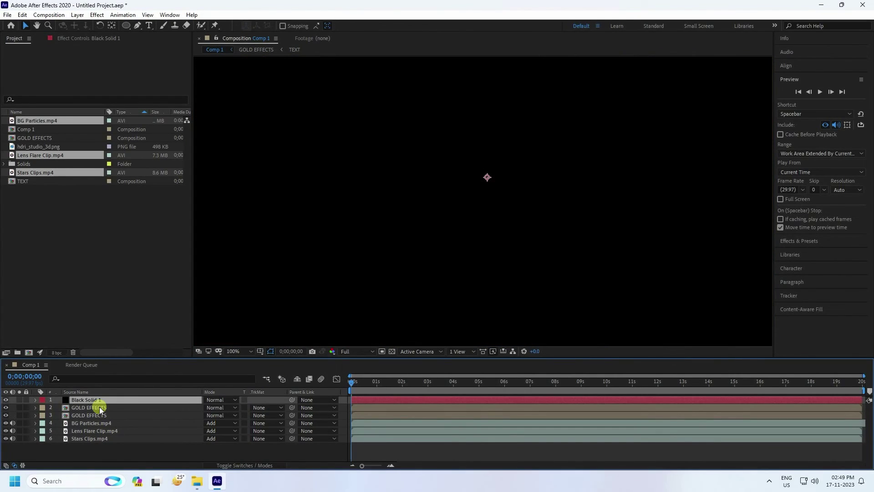
Apply the Video Copilot Optical Flares effect to Black Solid 1.
{"action": "left_click", "coordinate": [97, 15]}
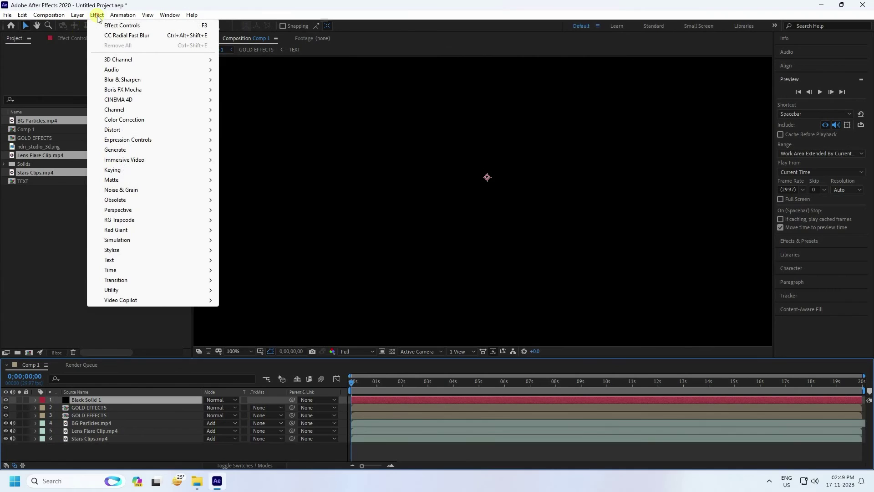
{"action": "mouse_move", "coordinate": [119, 300]}
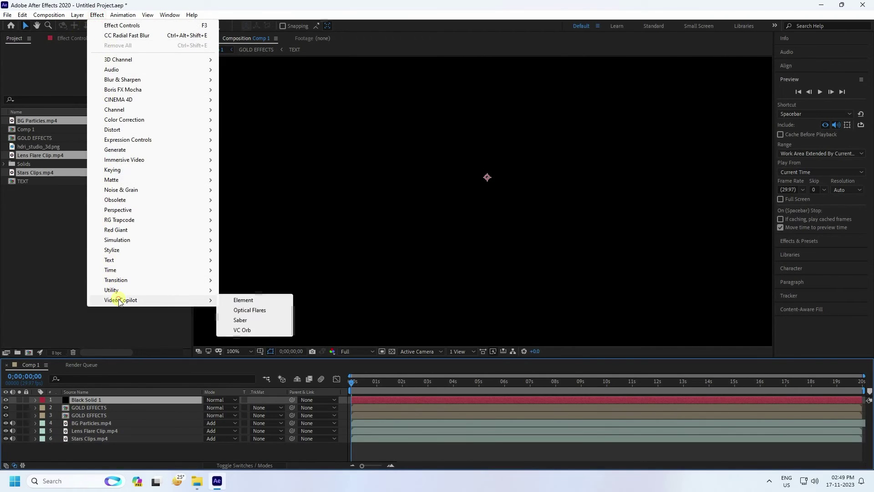
{"action": "left_click", "coordinate": [250, 310]}
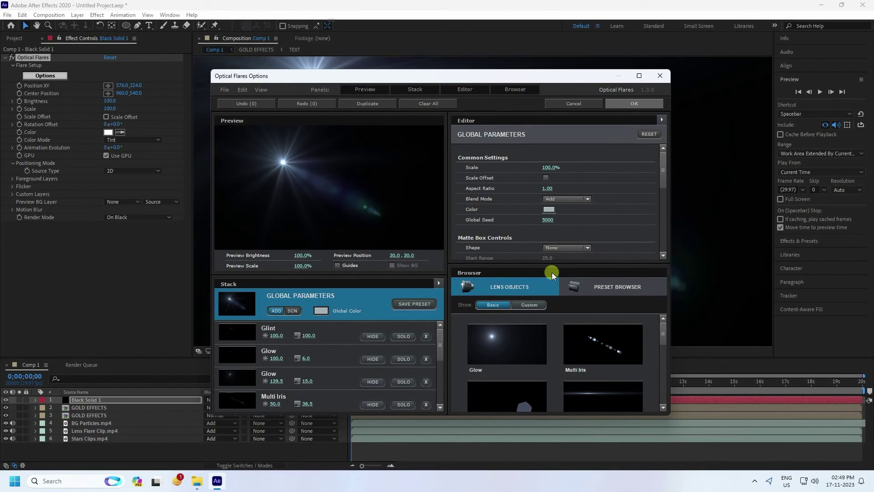
Load the Concert Gold preset from Natural Flares in Optical Flares and accept it.
{"action": "key", "text": "super+Up"}
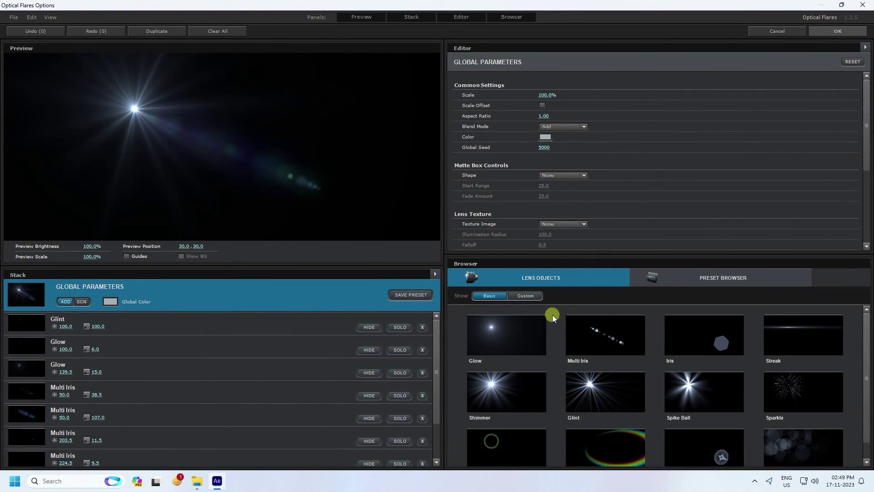
{"action": "left_click", "coordinate": [728, 274]}
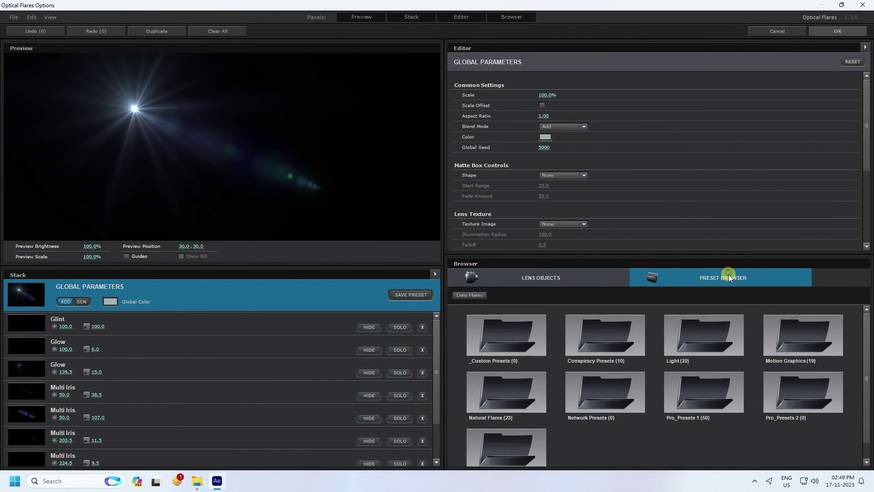
{"action": "left_click", "coordinate": [495, 398]}
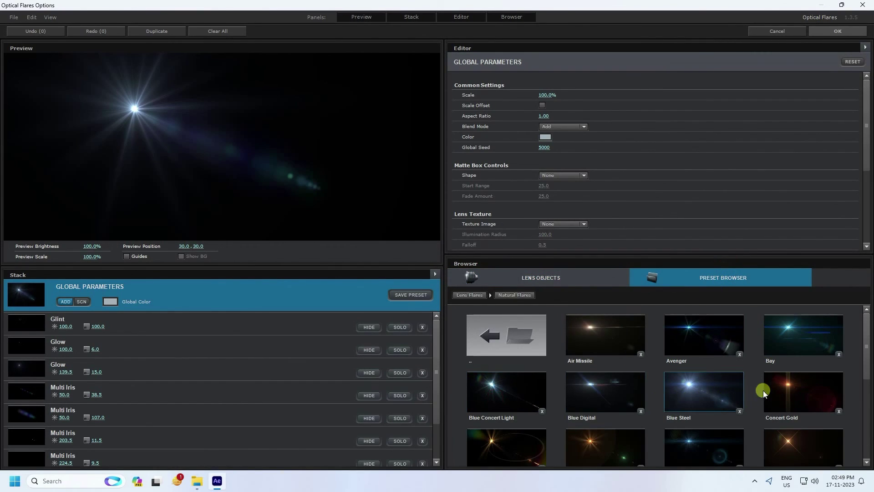
{"action": "left_click", "coordinate": [805, 441]}
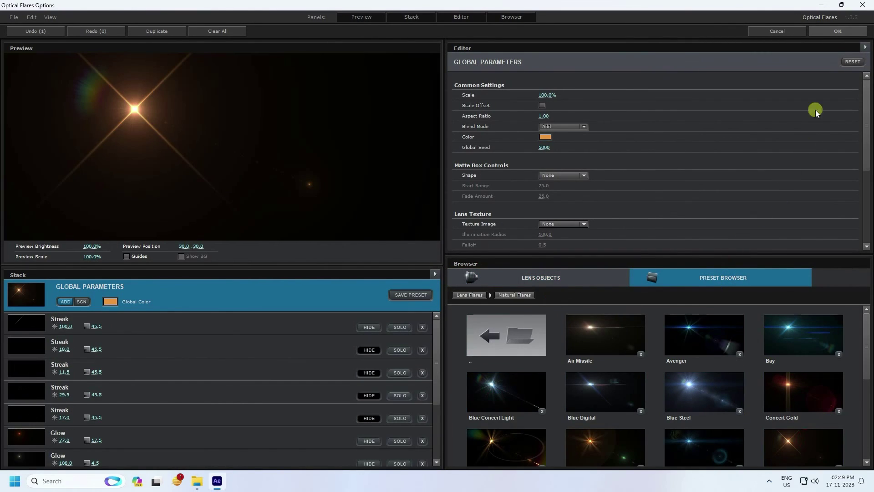
{"action": "left_click", "coordinate": [836, 31]}
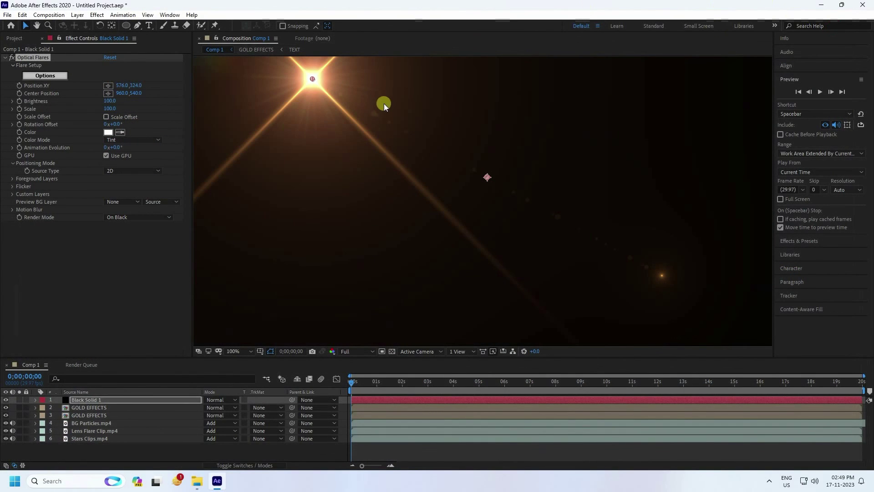
Center the flare in the comp and set Black Solid 1's blend mode to Add.
{"action": "left_click_drag", "start_coordinate": [313, 79], "coordinate": [487, 176]}
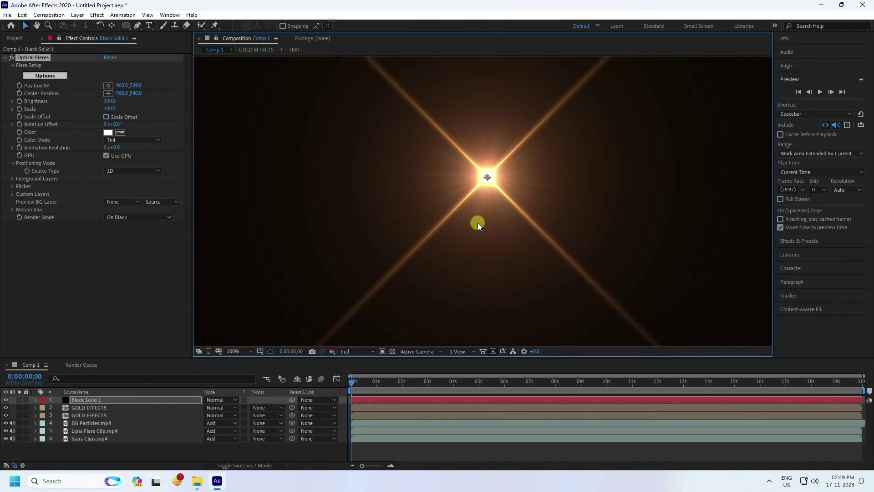
{"action": "left_click", "coordinate": [214, 400]}
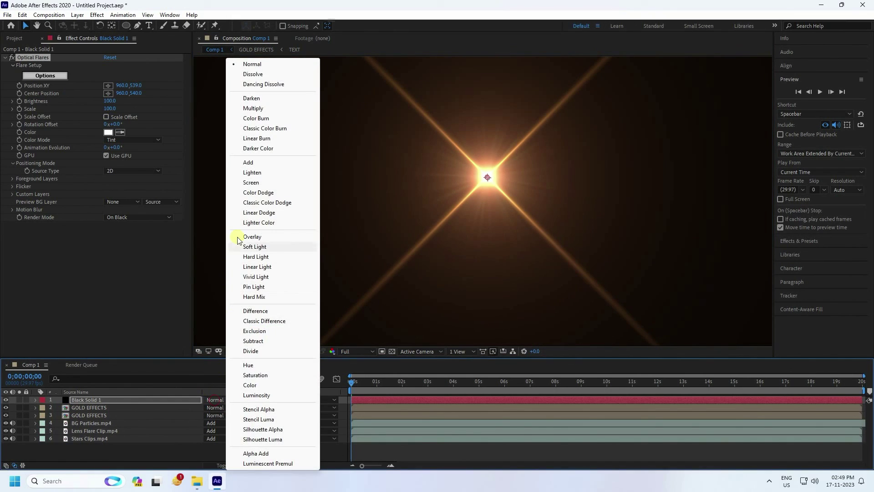
{"action": "left_click", "coordinate": [254, 162]}
Set the viewer magnification to Fit up to 100% and enlarge the viewer panel.
{"action": "key", "text": "comma"}
{"action": "key", "text": "comma"}
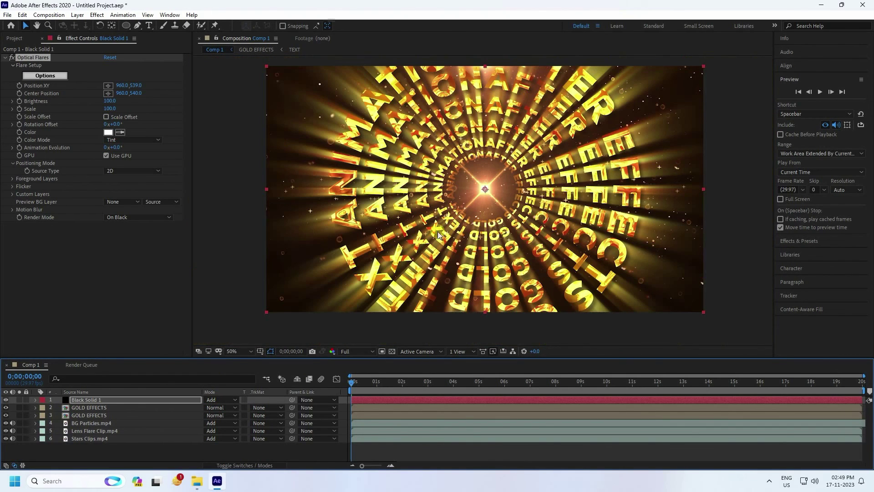
{"action": "left_click", "coordinate": [237, 351]}
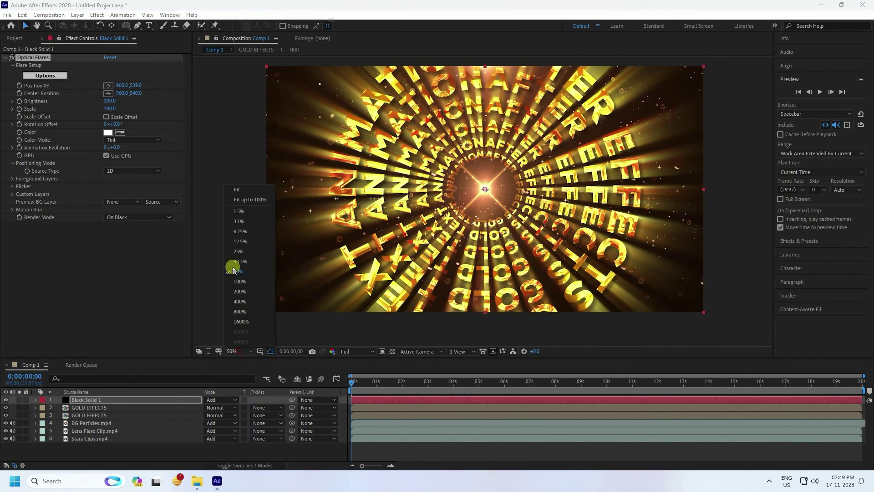
{"action": "left_click", "coordinate": [248, 197]}
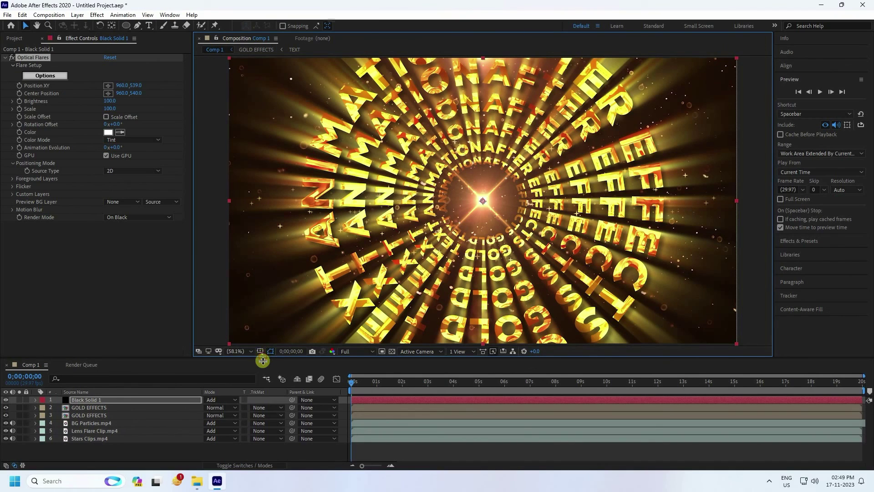
{"action": "left_click_drag", "start_coordinate": [264, 358], "coordinate": [264, 377]}
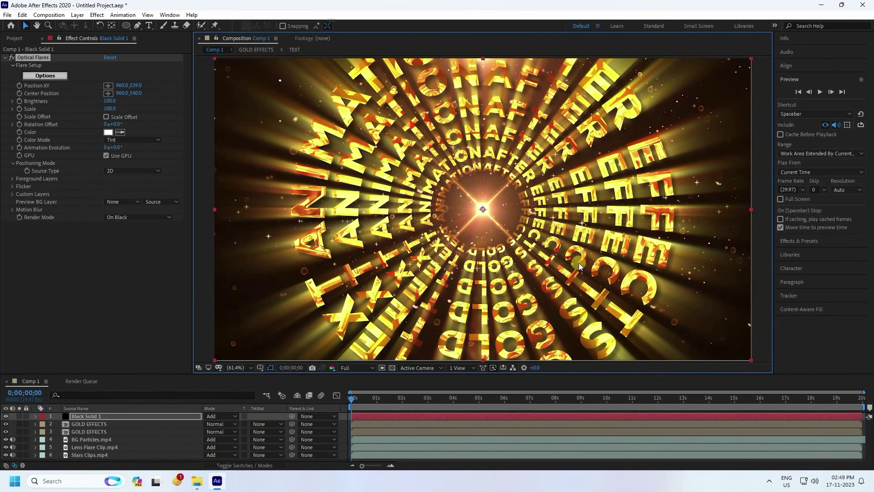
{"action": "left_click", "coordinate": [799, 92]}
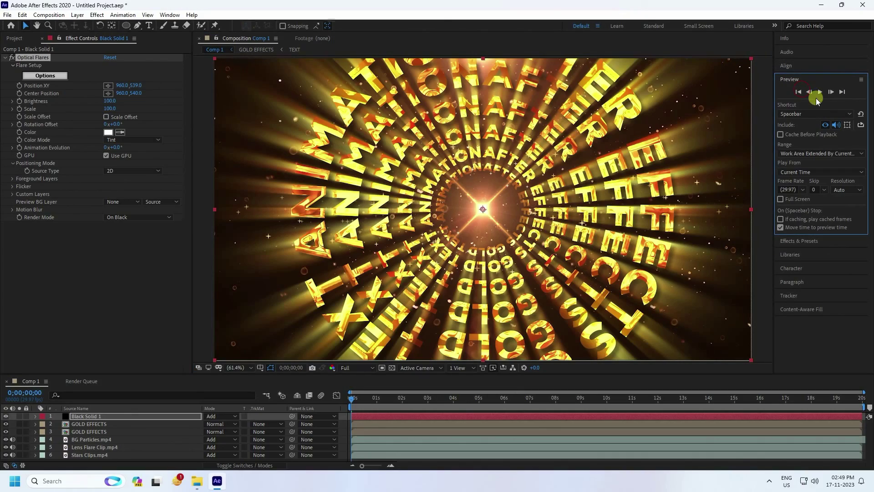
{"action": "left_click", "coordinate": [819, 92]}
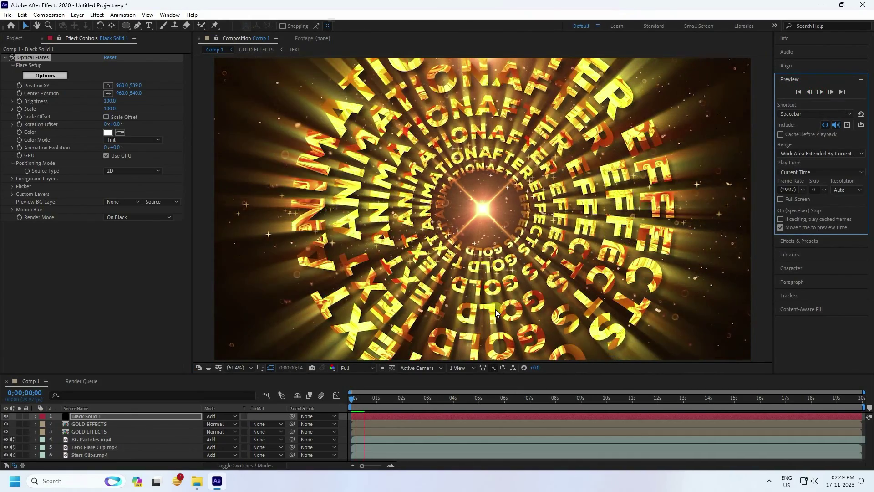